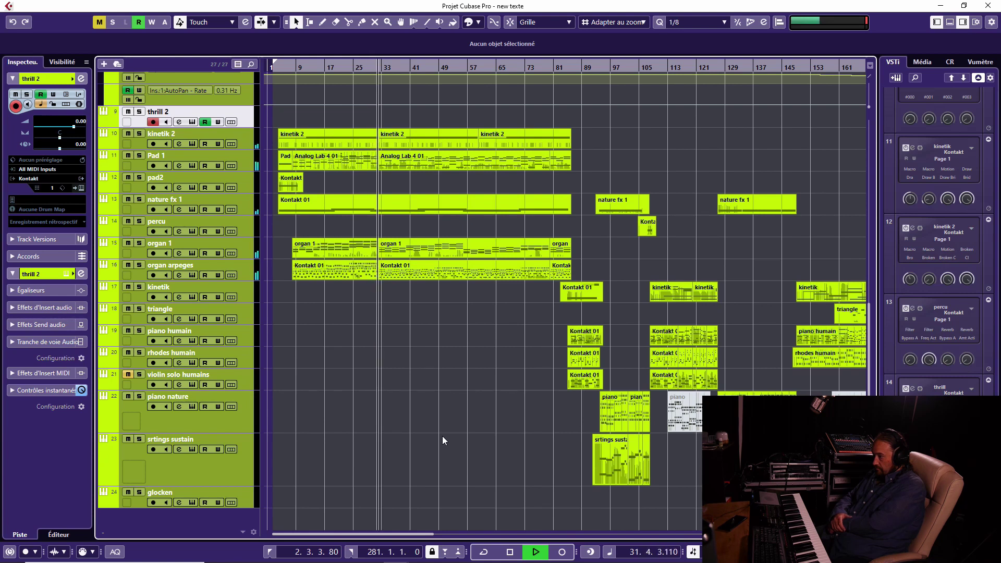
- Stop the current playback and audition the arrangement from about bar 84 to bar 107, pausing near bar 93
{"action": "key", "text": "space"}
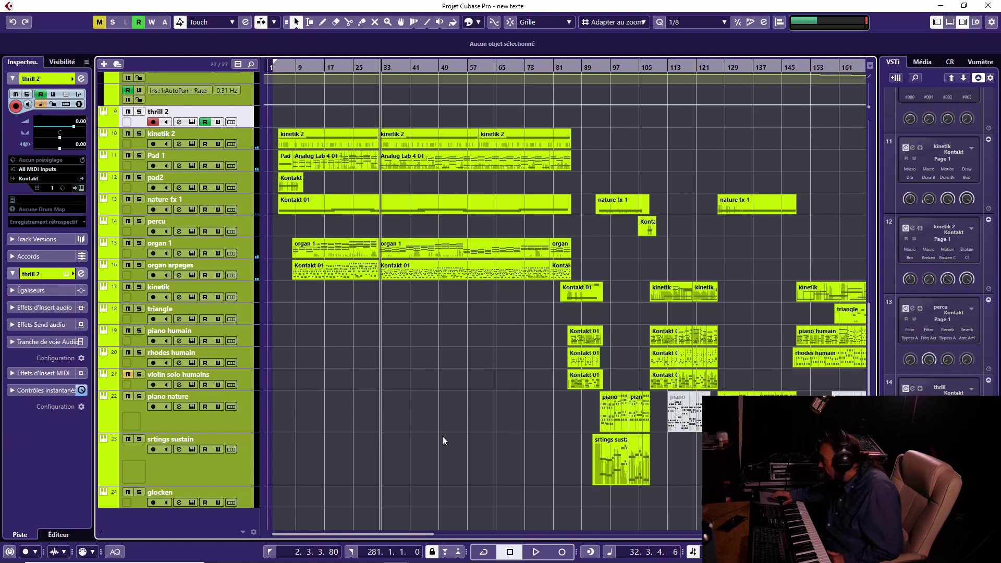
{"action": "left_click", "coordinate": [556, 66]}
{"action": "left_click", "coordinate": [566, 65]}
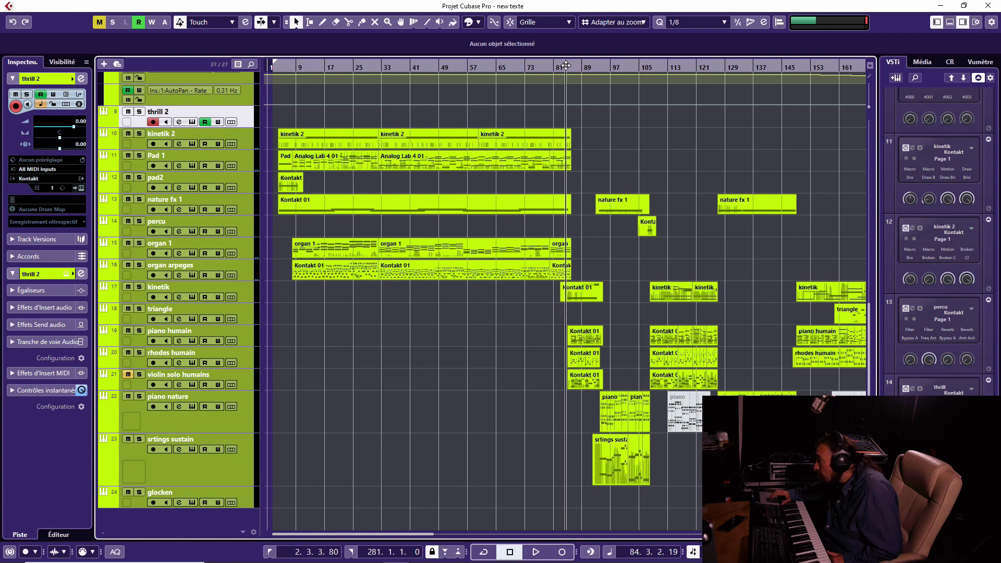
{"action": "key", "text": "space"}
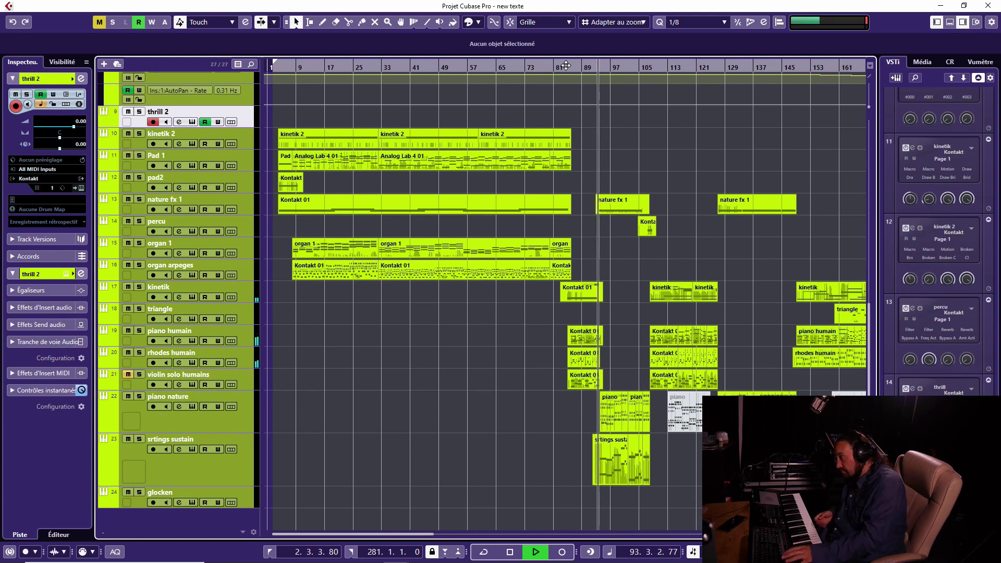
{"action": "key", "text": "space"}
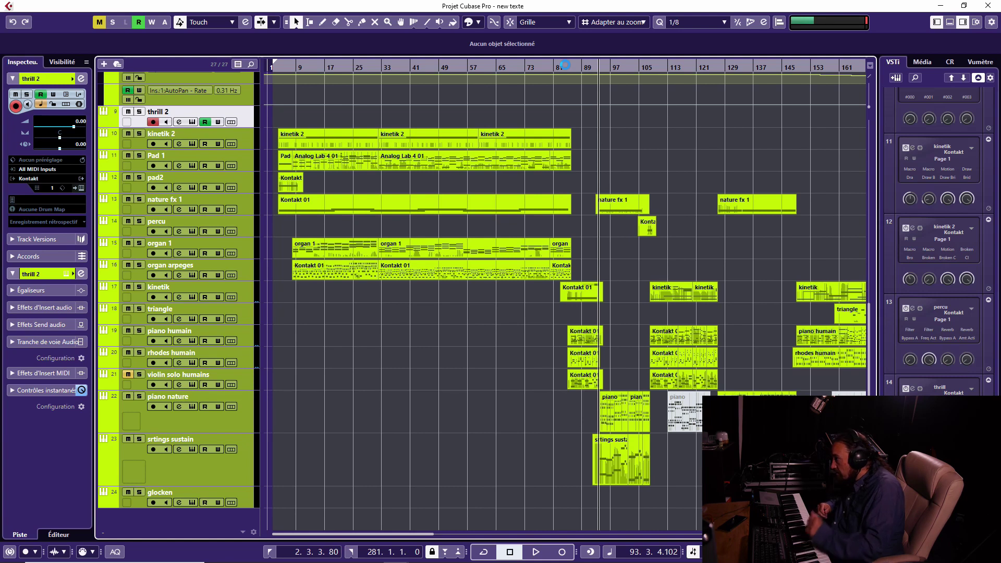
{"action": "key", "text": "space"}
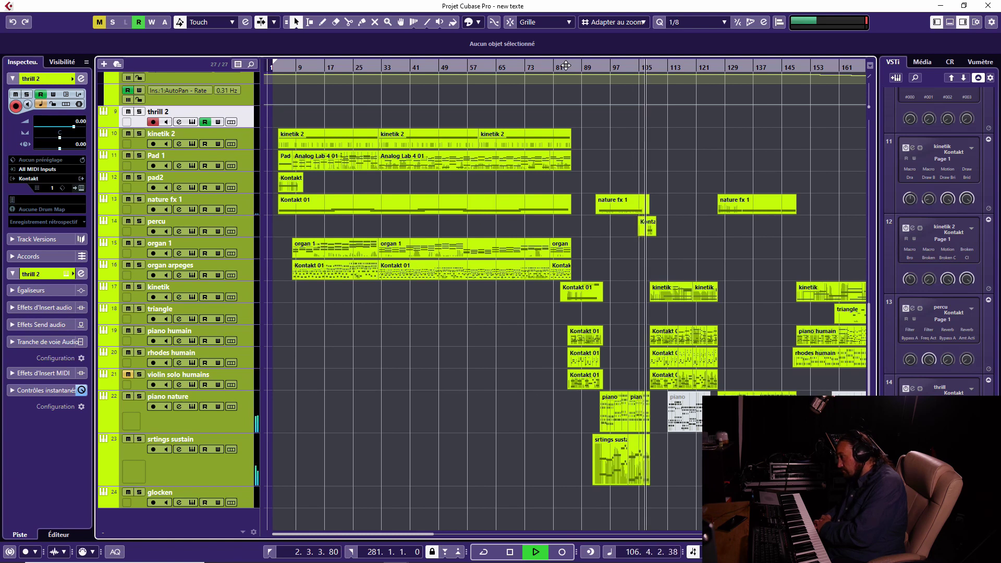
{"action": "key", "text": "space"}
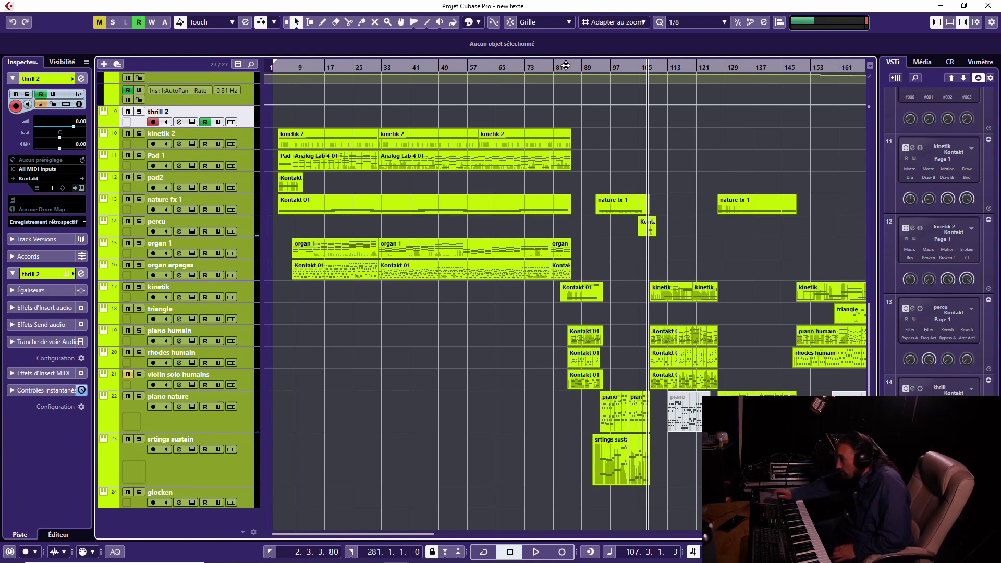
- Solo the kinetik 2 track and play it from the left locator
{"action": "left_click", "coordinate": [215, 421]}
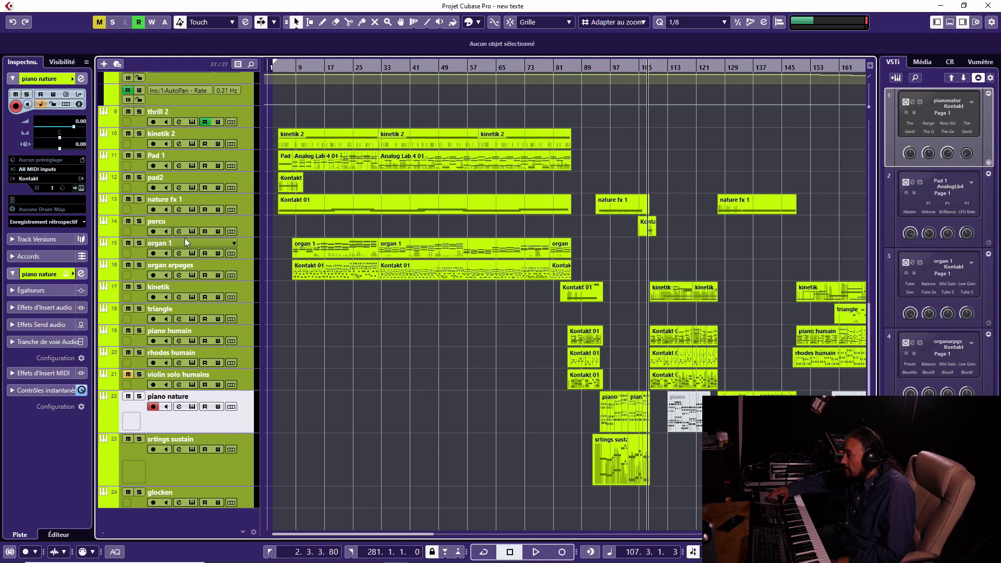
{"action": "left_click", "coordinate": [243, 139]}
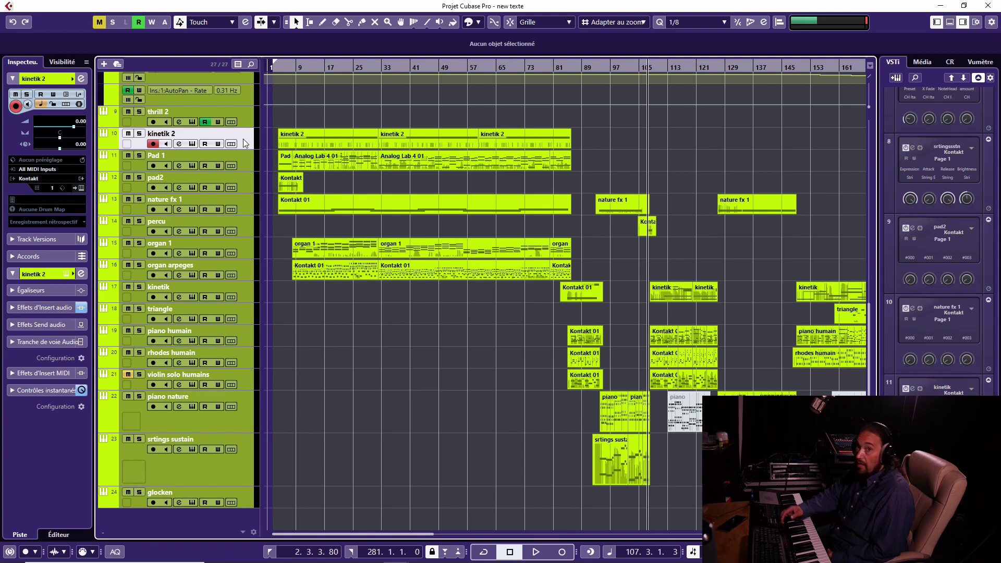
{"action": "key", "text": "KP_0"}
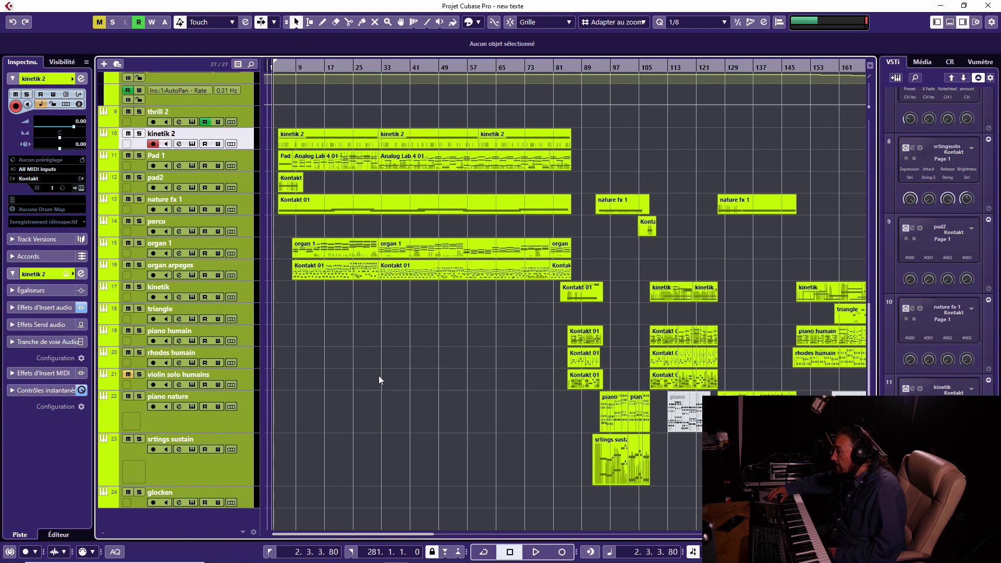
{"action": "scroll", "coordinate": [379, 375], "scroll_direction": "up", "scroll_amount": 8}
{"action": "scroll", "coordinate": [379, 375], "scroll_direction": "down", "scroll_amount": 4}
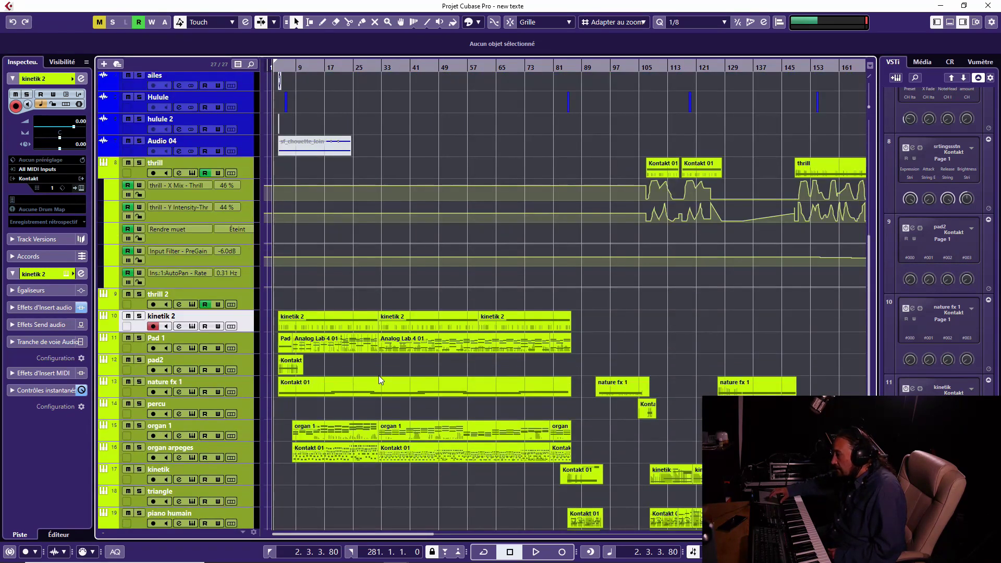
{"action": "left_click", "coordinate": [139, 316]}
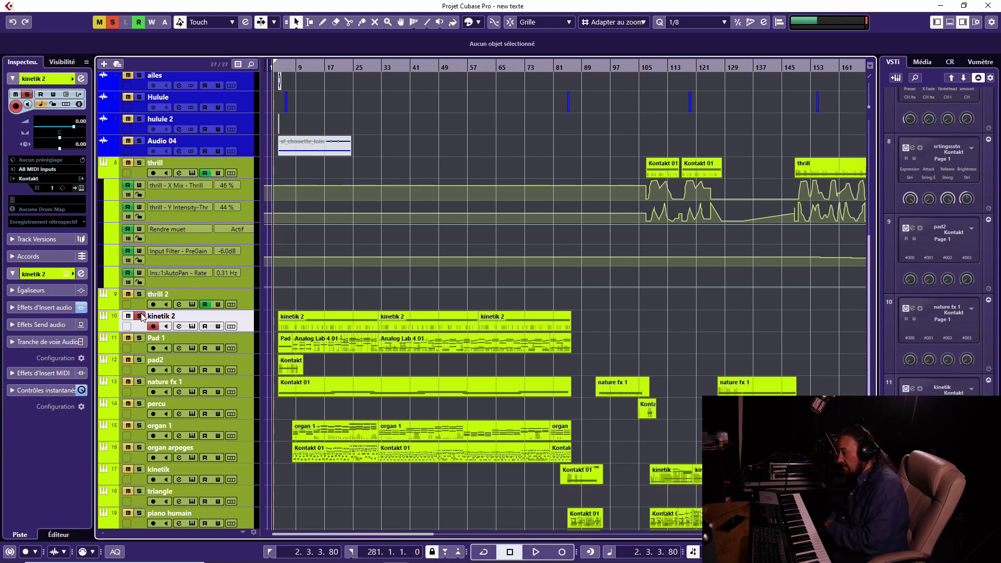
{"action": "key", "text": "space"}
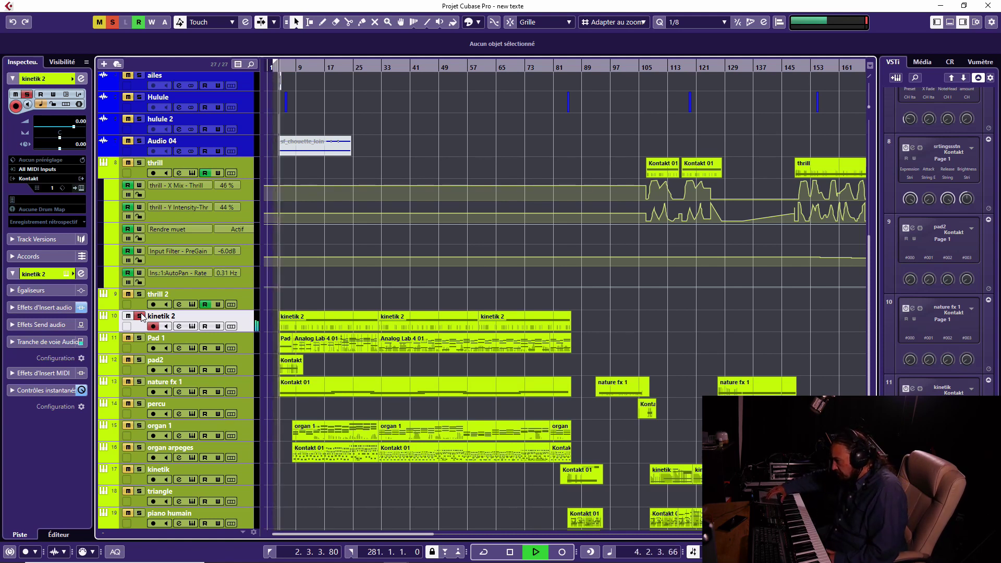
- Show the kinetik 2 track's Kontakt instrument during playback, then stop, close it and unsolo the track
{"action": "left_click", "coordinate": [193, 326]}
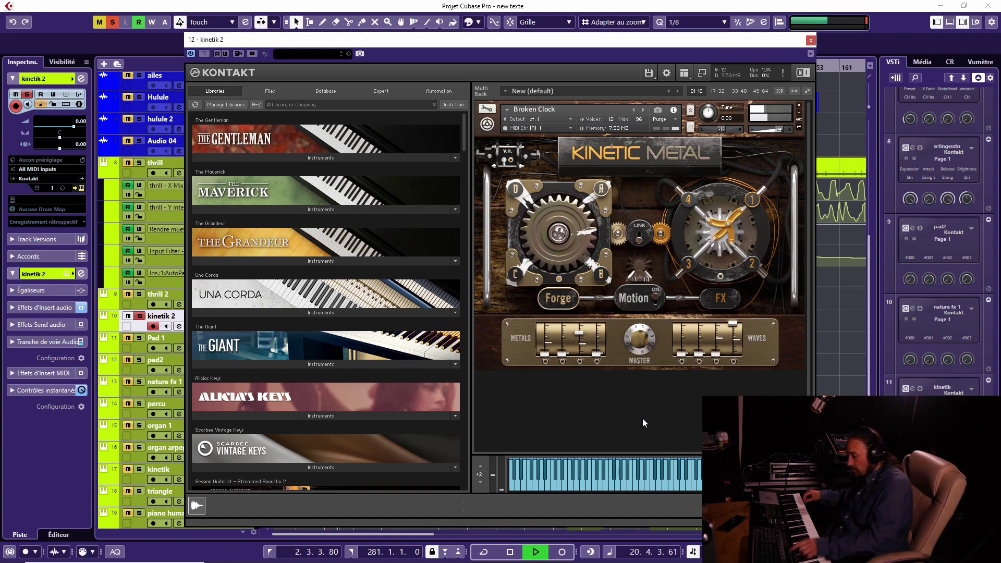
{"action": "key", "text": "space"}
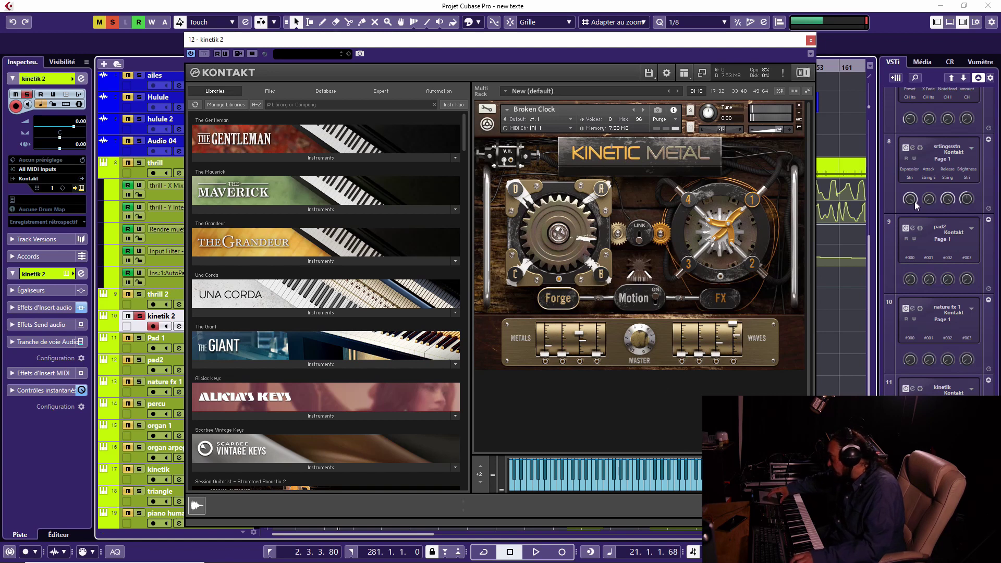
{"action": "left_click", "coordinate": [809, 40]}
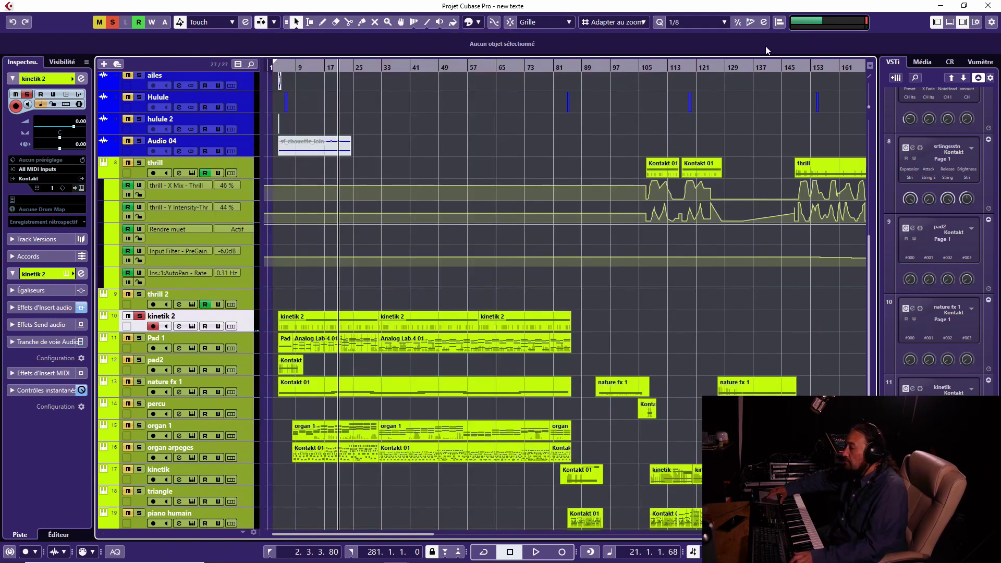
{"action": "left_click", "coordinate": [139, 317]}
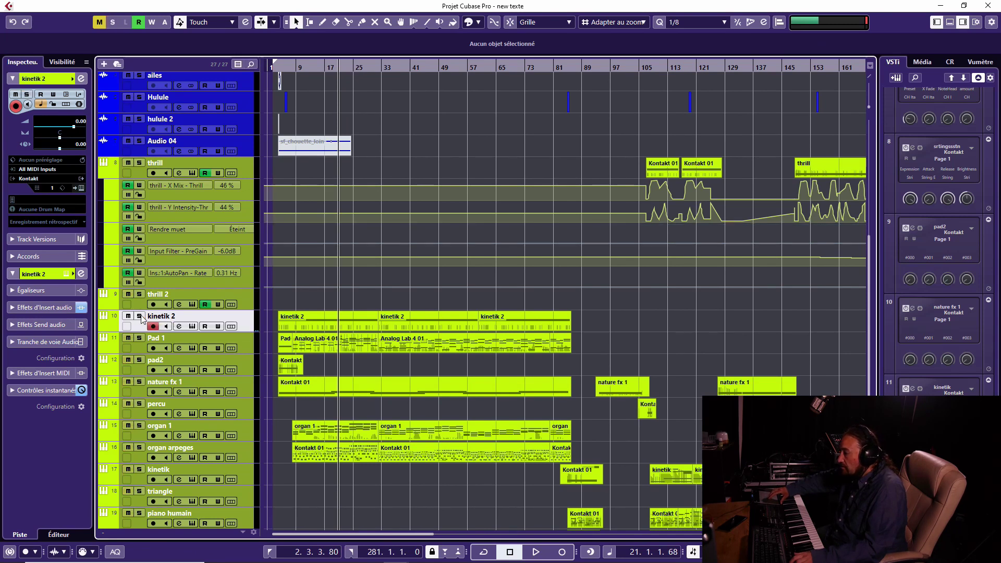
- Solo the Pad 1 track and play it from the left locator
{"action": "left_click", "coordinate": [245, 348]}
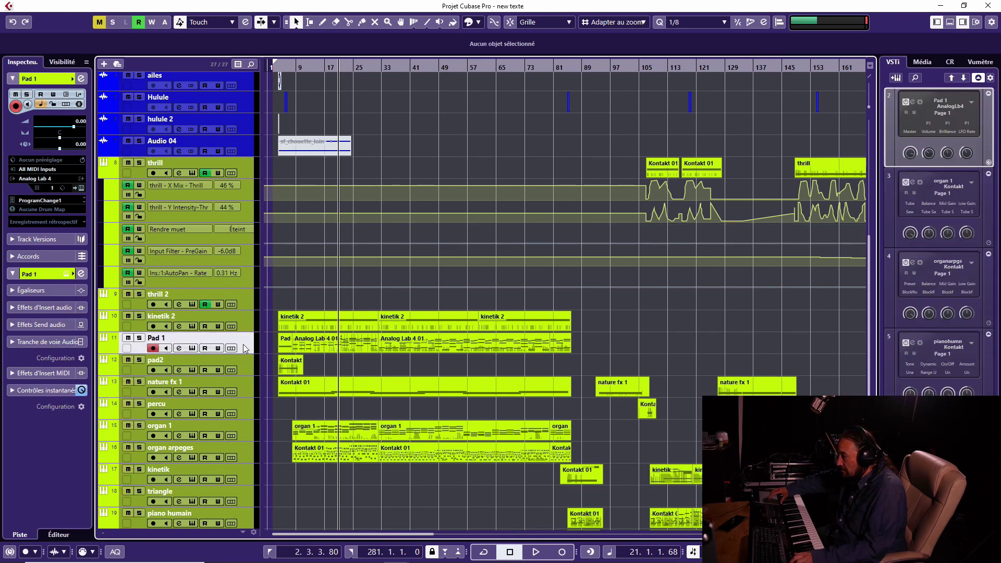
{"action": "left_click", "coordinate": [140, 338]}
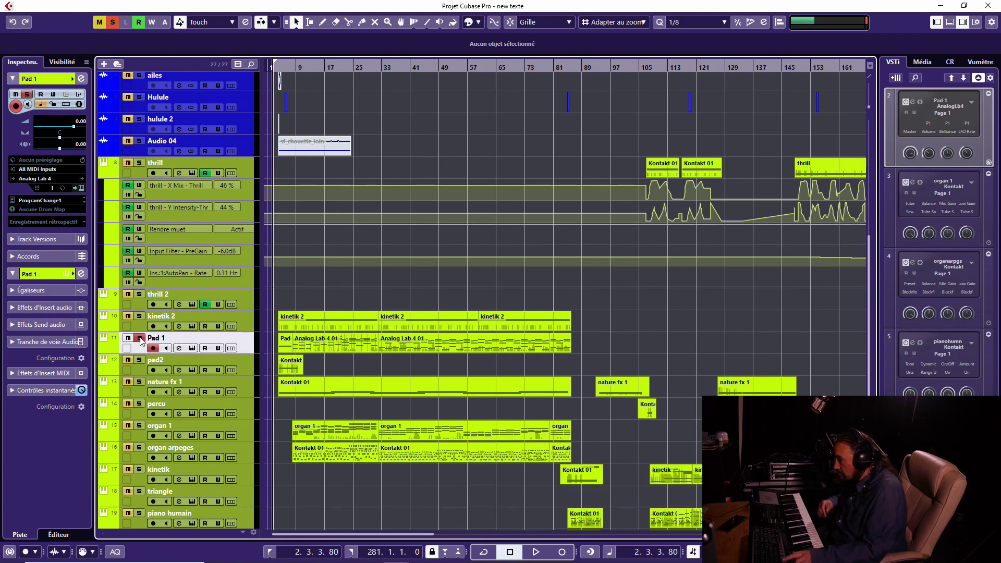
{"action": "key", "text": "space"}
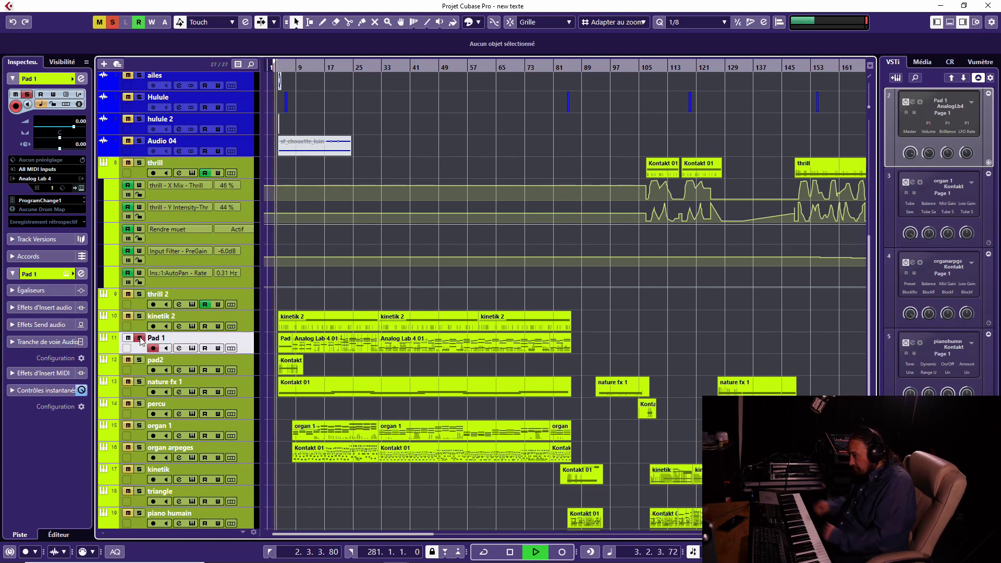
- Show Pad 1's Analog Lab instrument during playback, then stop, close it and unsolo the track
{"action": "left_click", "coordinate": [193, 349]}
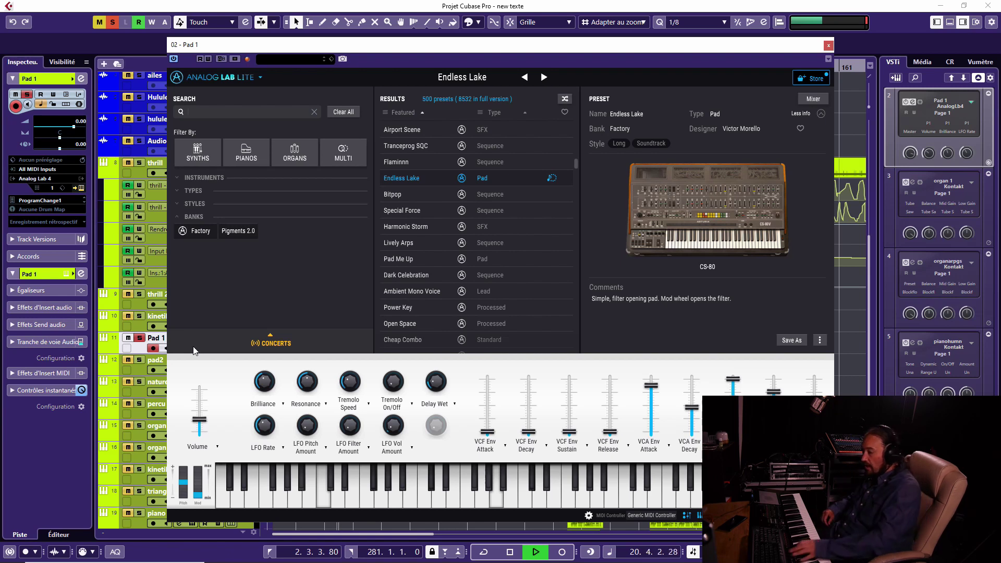
{"action": "key", "text": "space"}
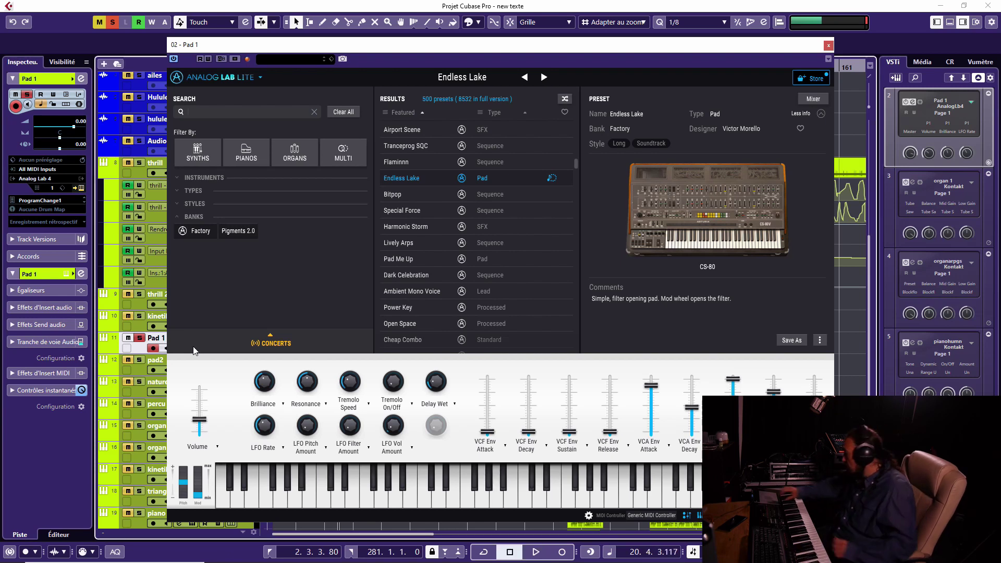
{"action": "left_click", "coordinate": [828, 45]}
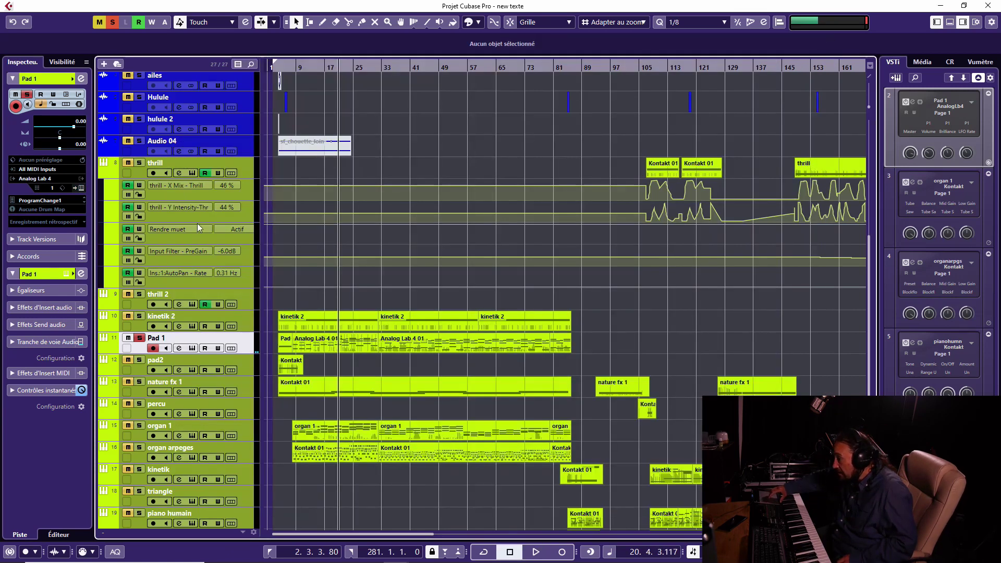
{"action": "left_click", "coordinate": [138, 339]}
- Solo the pad2 track, open its Kontakt instrument and play from the left locator
{"action": "key", "text": "Down"}
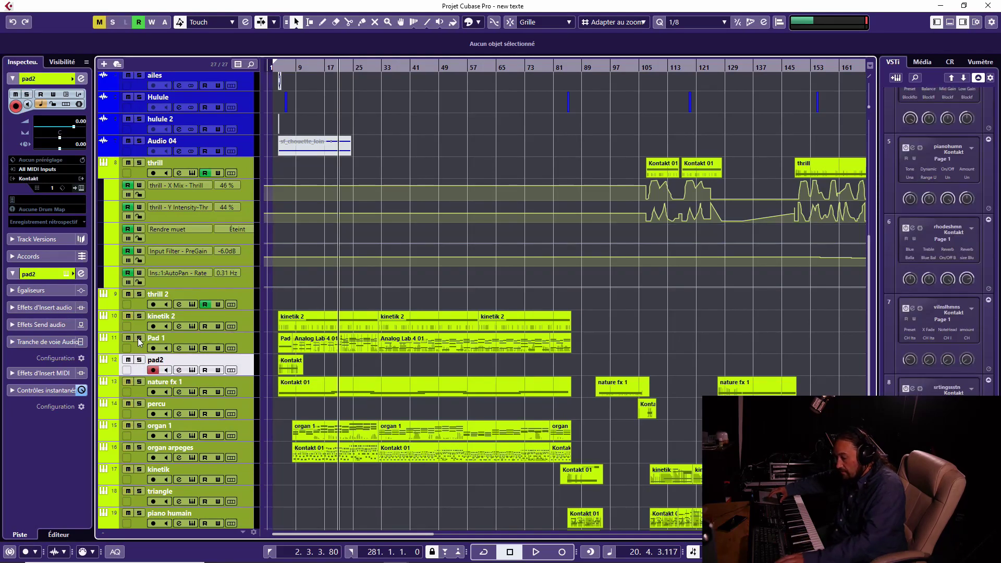
{"action": "left_click", "coordinate": [139, 360]}
{"action": "left_click", "coordinate": [193, 369]}
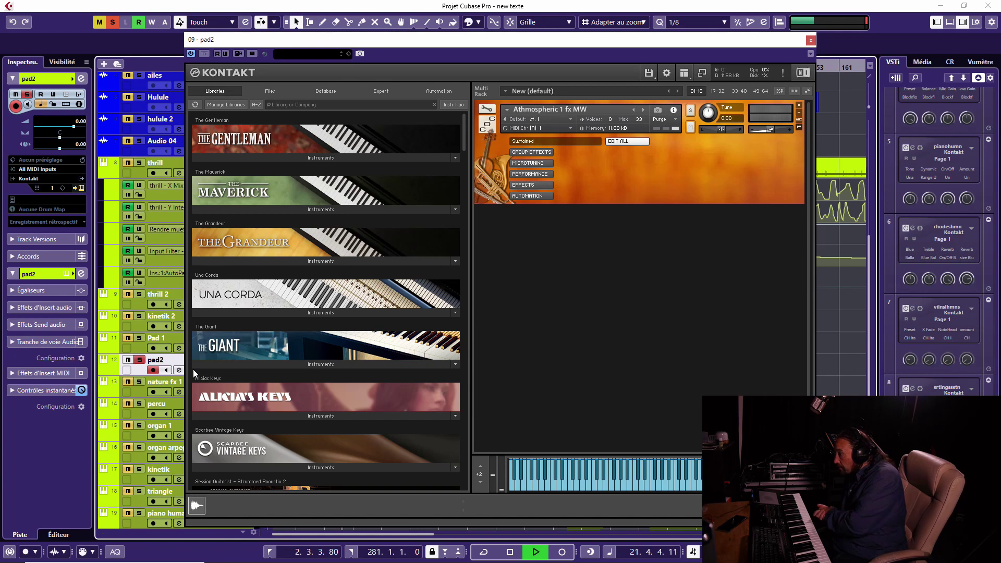
{"action": "key", "text": "KP_1"}
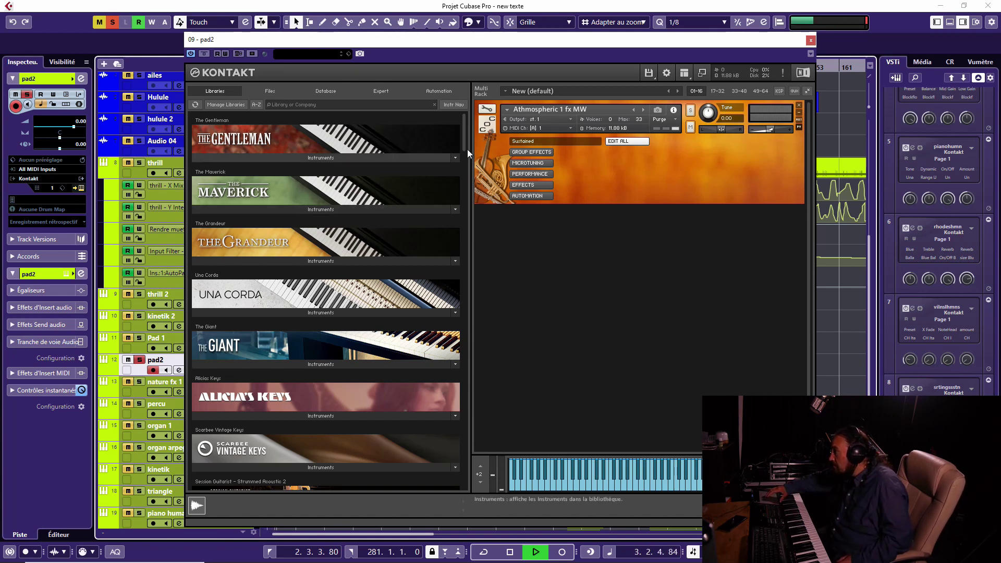
- Close pad2's Kontakt instrument, stop playback and unsolo the track
{"action": "left_click_drag", "start_coordinate": [587, 44], "coordinate": [560, 69]}
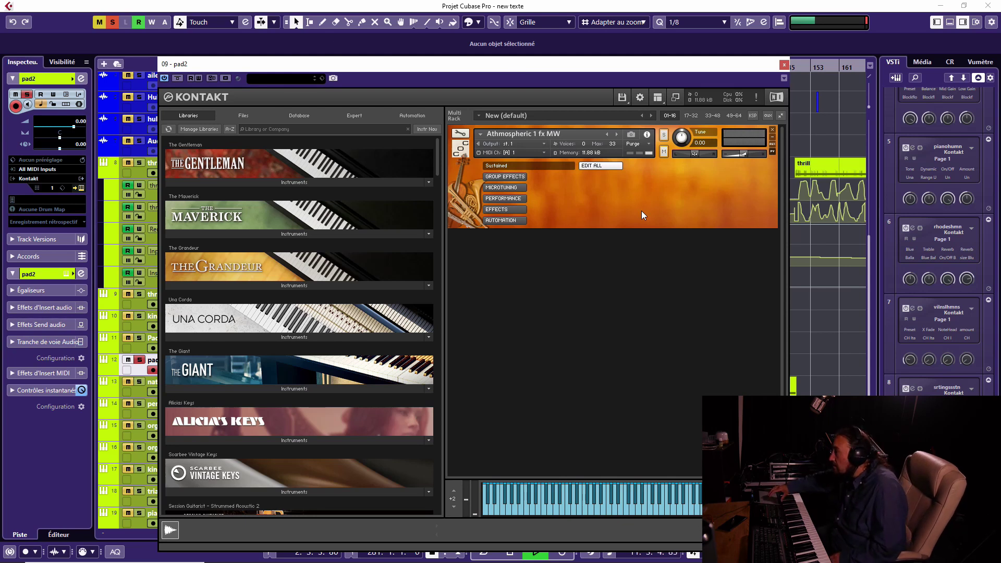
{"action": "left_click", "coordinate": [783, 66]}
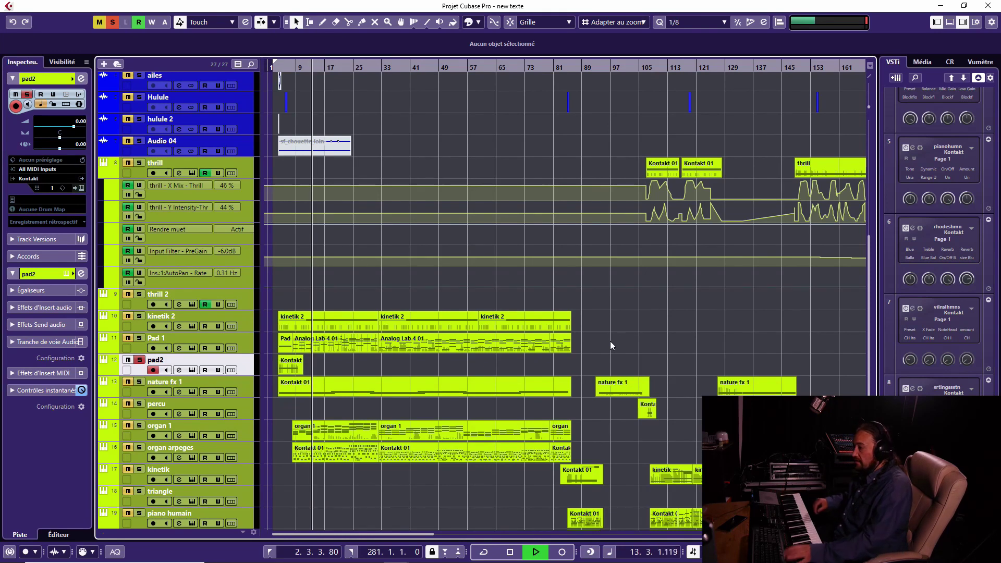
{"action": "key", "text": "space"}
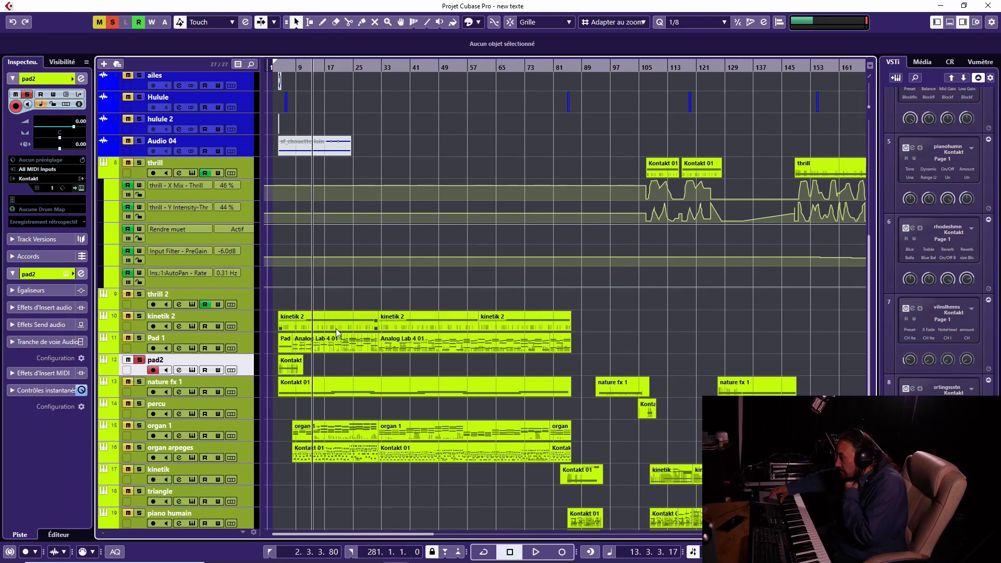
{"action": "left_click", "coordinate": [139, 360]}
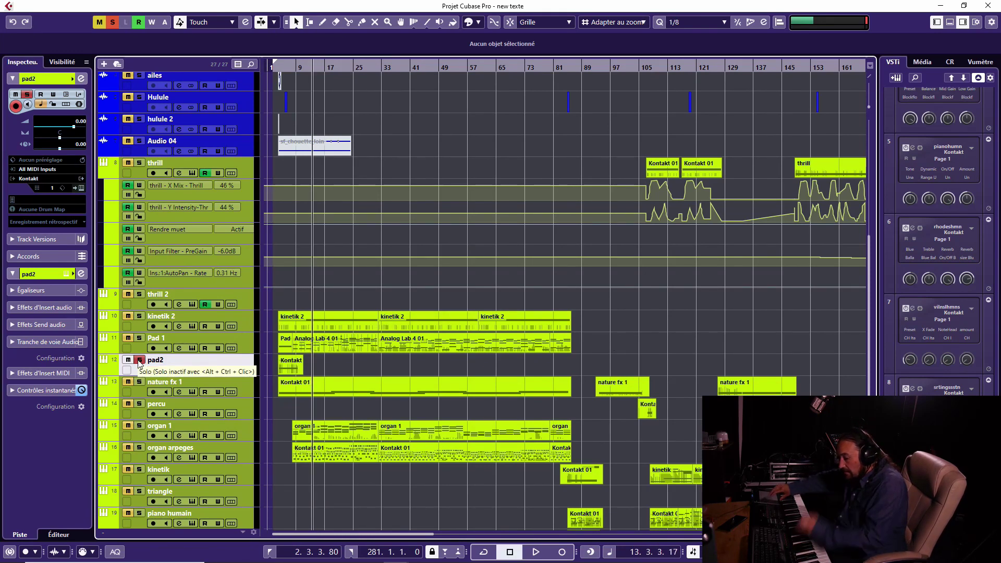
- Solo the organ 1 track and play it from the left locator
{"action": "key", "text": "Down"}
{"action": "key", "text": "Down"}
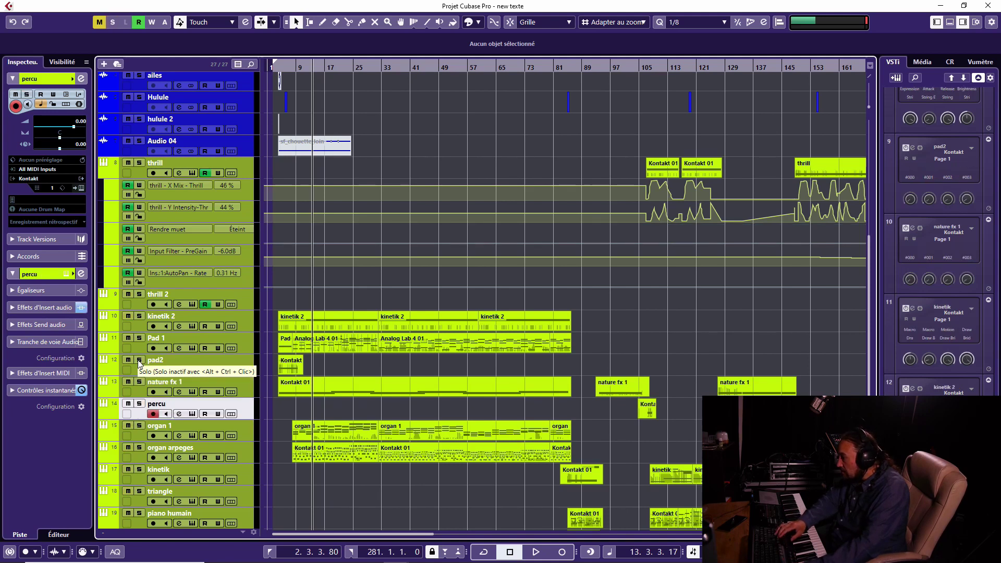
{"action": "key", "text": "Down"}
{"action": "key", "text": "s"}
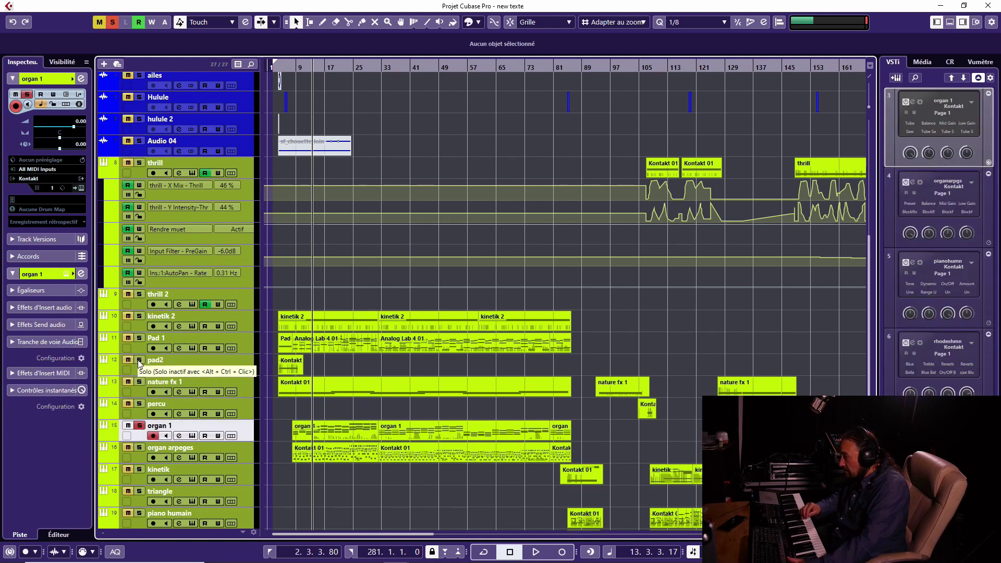
{"action": "key", "text": "KP_1"}
{"action": "key", "text": "space"}
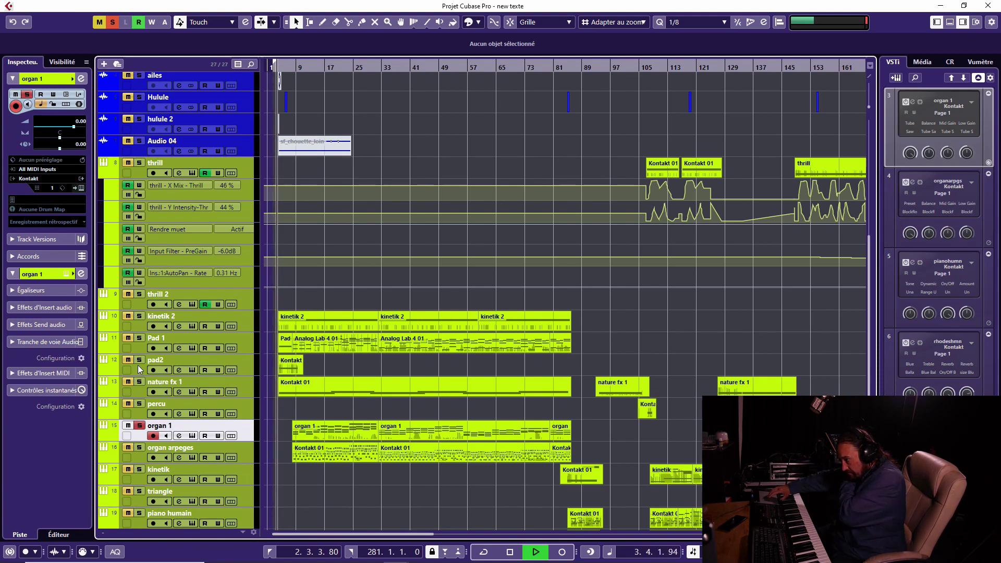
- Open organ 1's Kontakt instrument during playback and browse the library list down to Vintage Organs
{"action": "left_click", "coordinate": [192, 436]}
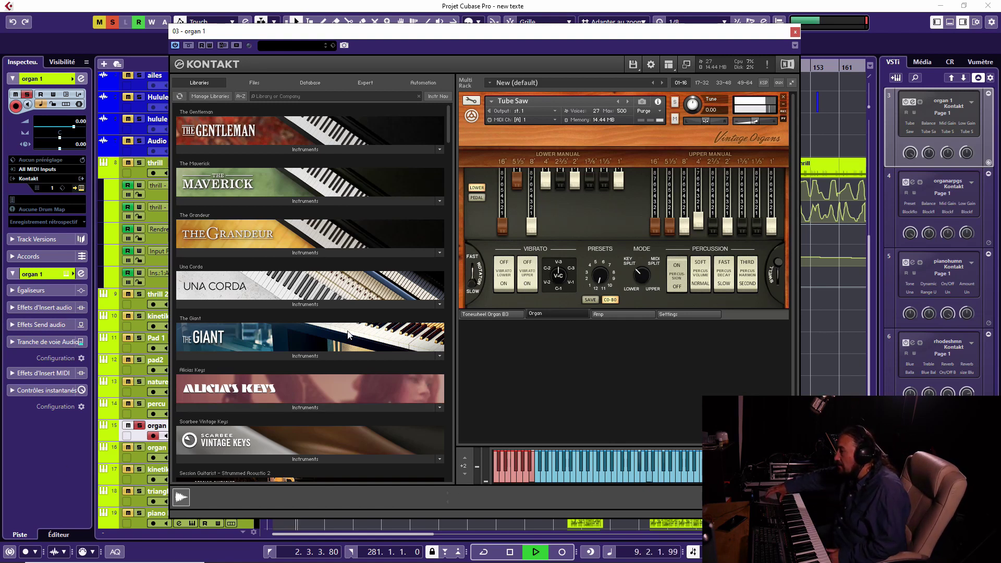
{"action": "scroll", "coordinate": [348, 335], "scroll_direction": "down", "scroll_amount": 1}
{"action": "scroll", "coordinate": [348, 335], "scroll_direction": "down", "scroll_amount": 15}
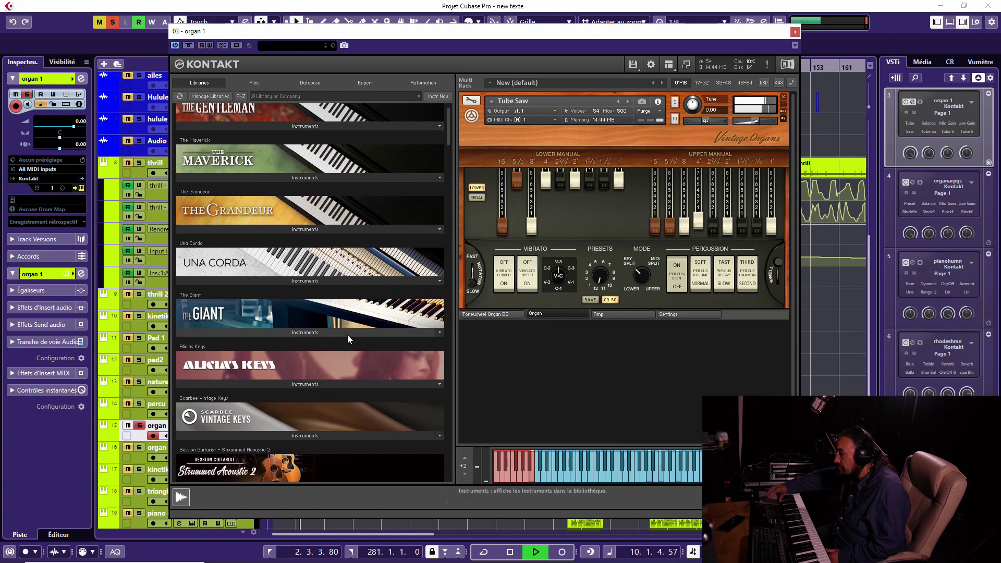
{"action": "scroll", "coordinate": [348, 338], "scroll_direction": "down", "scroll_amount": 20}
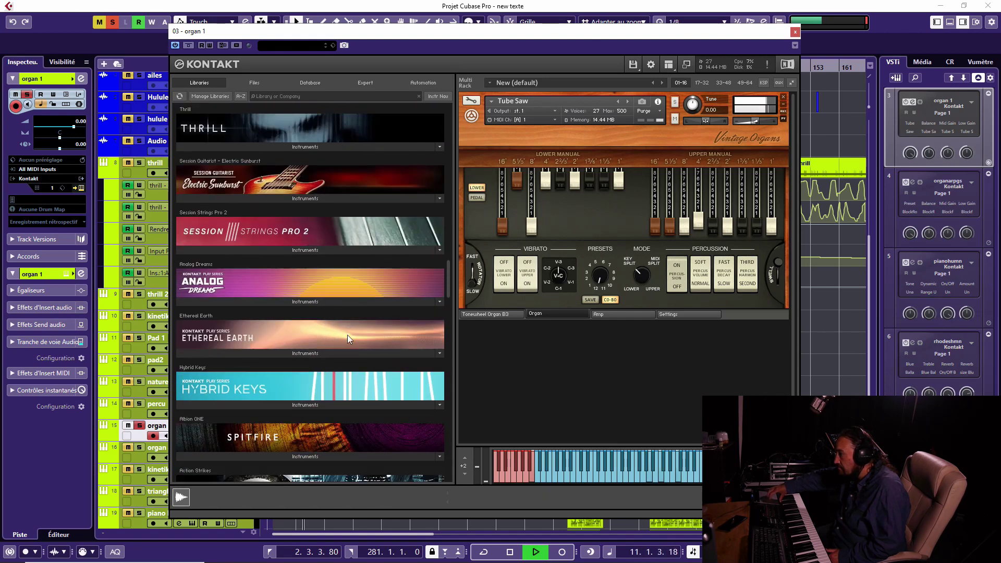
{"action": "scroll", "coordinate": [348, 339], "scroll_direction": "down", "scroll_amount": 6}
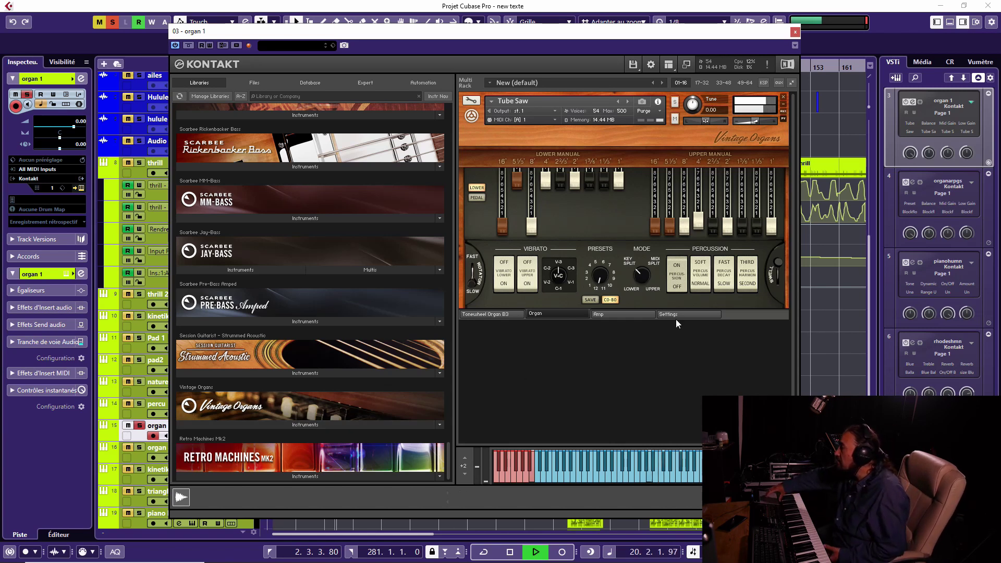
- Close organ 1's Kontakt instrument, stop playback and unsolo the track
{"action": "left_click", "coordinate": [794, 32]}
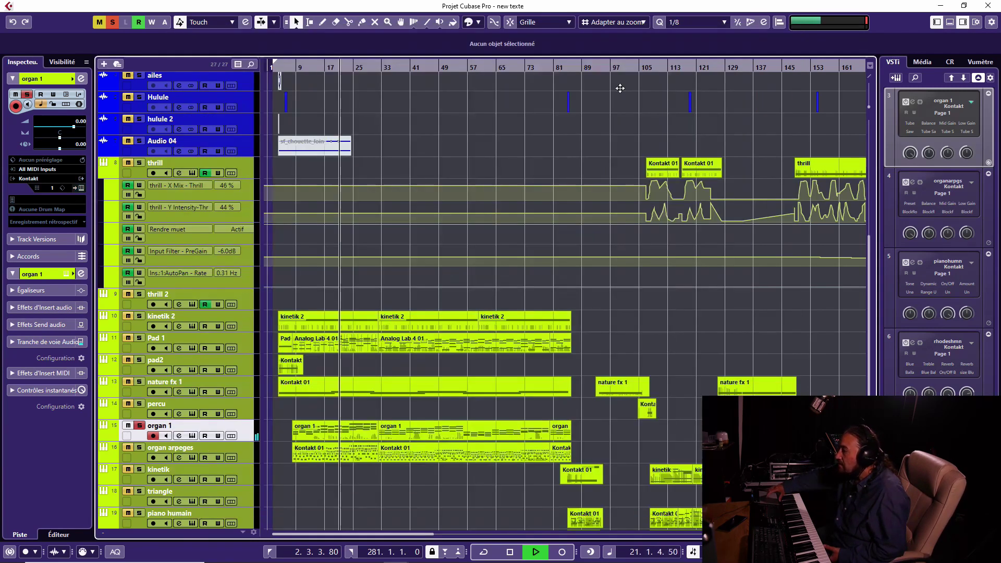
{"action": "key", "text": "space"}
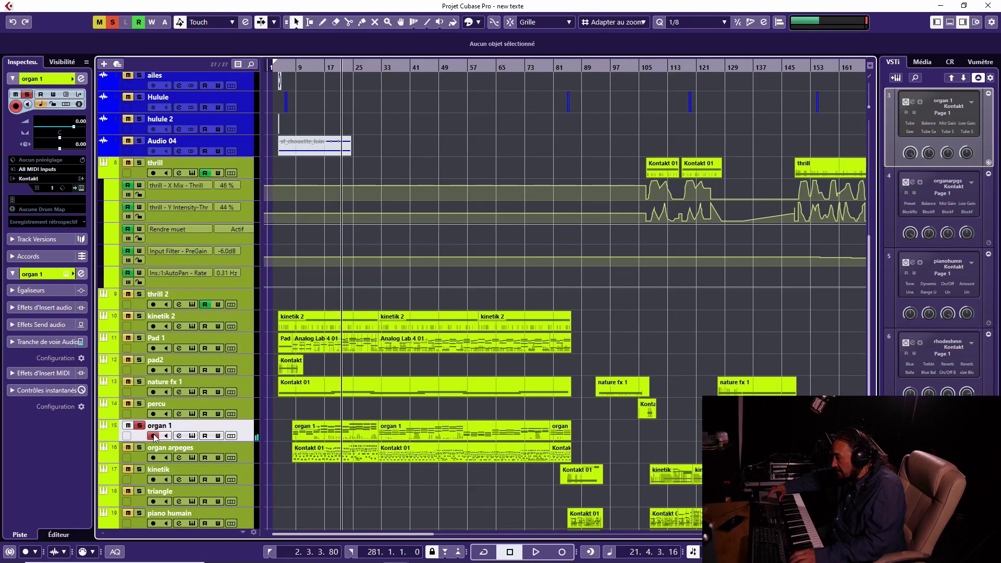
{"action": "left_click", "coordinate": [142, 426]}
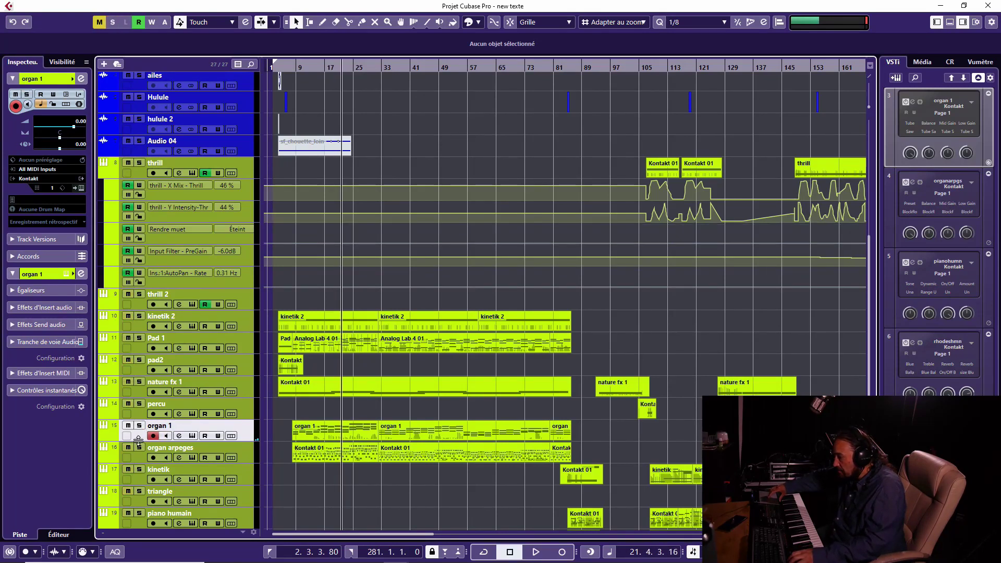
- Solo the organ arpeges track, resume playback and open its Kontakt instrument
{"action": "left_click", "coordinate": [138, 448]}
{"action": "key", "text": "space"}
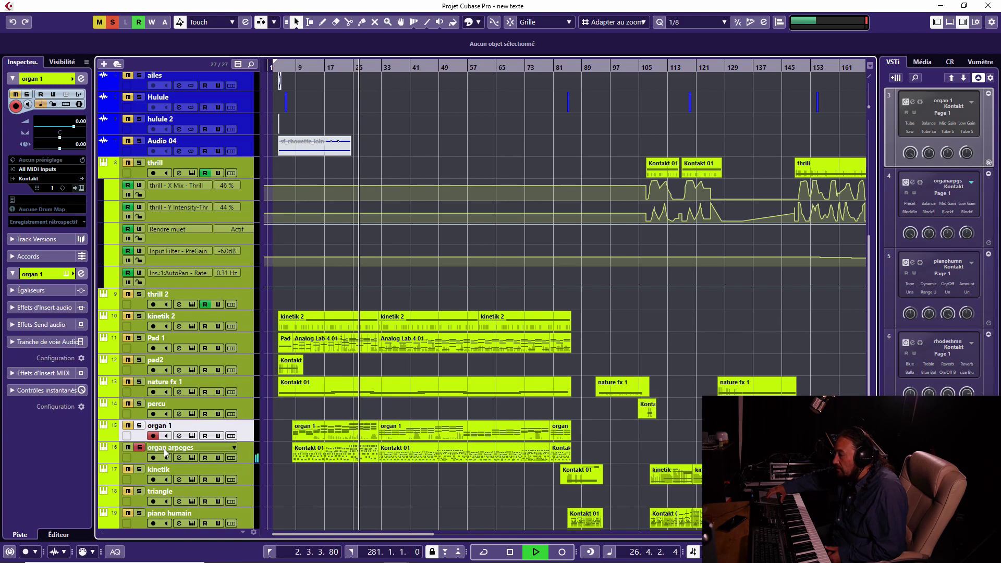
{"action": "left_click", "coordinate": [193, 456]}
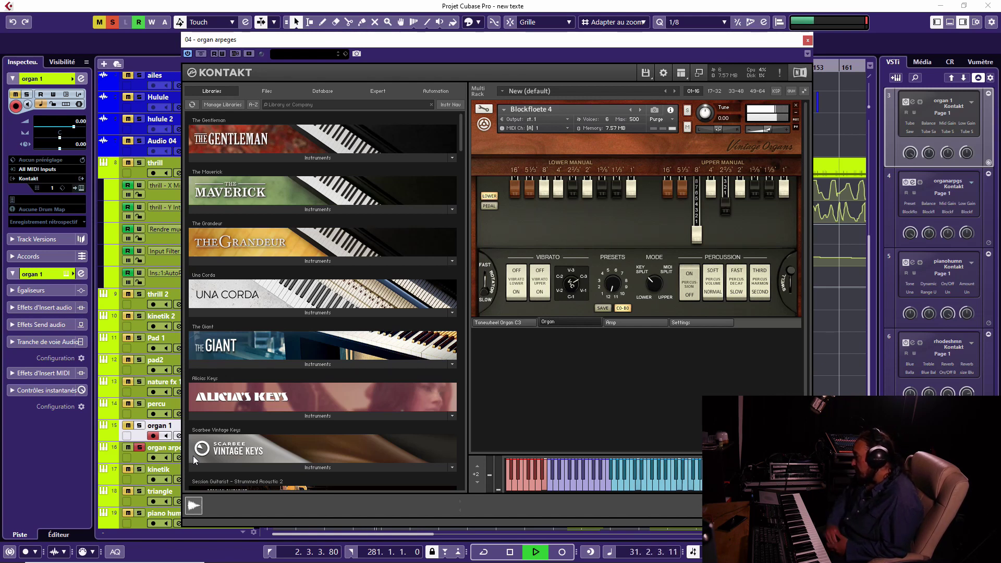
- Stop playback, close organ arpeges' Kontakt instrument, and select and unsolo the track
{"action": "key", "text": "space"}
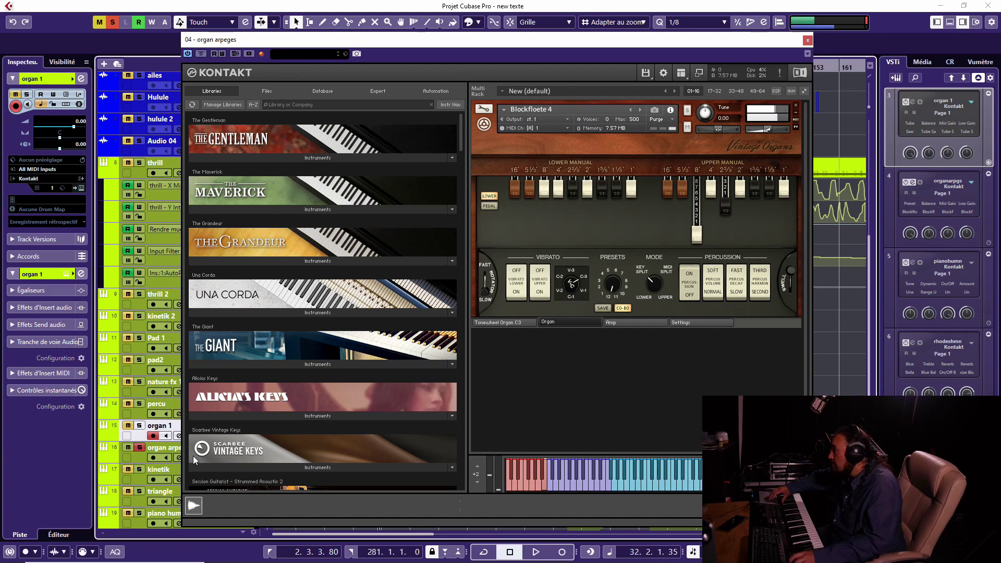
{"action": "left_click", "coordinate": [807, 41]}
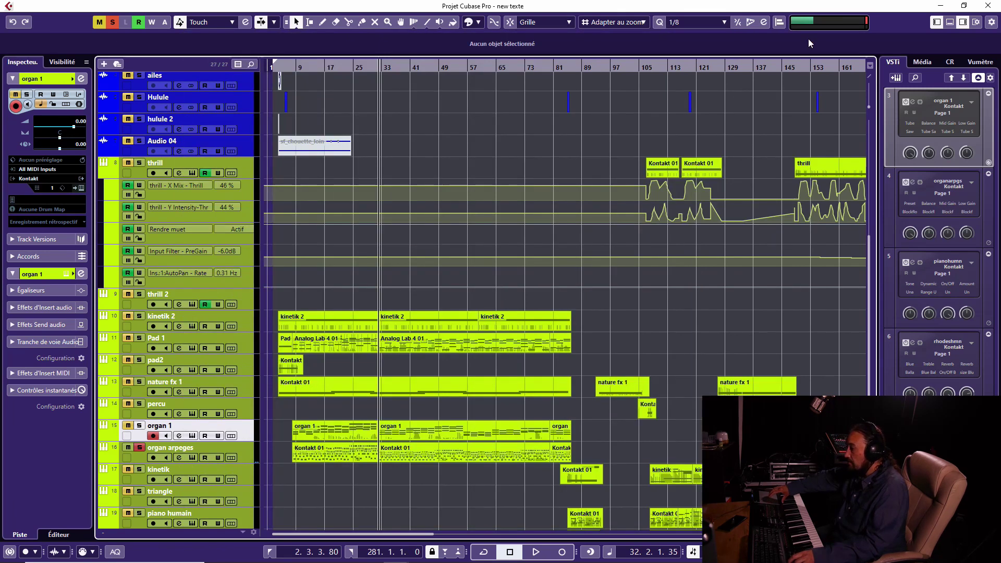
{"action": "left_click", "coordinate": [301, 385]}
{"action": "key", "text": "Down"}
{"action": "key", "text": "Down"}
{"action": "key", "text": "Down"}
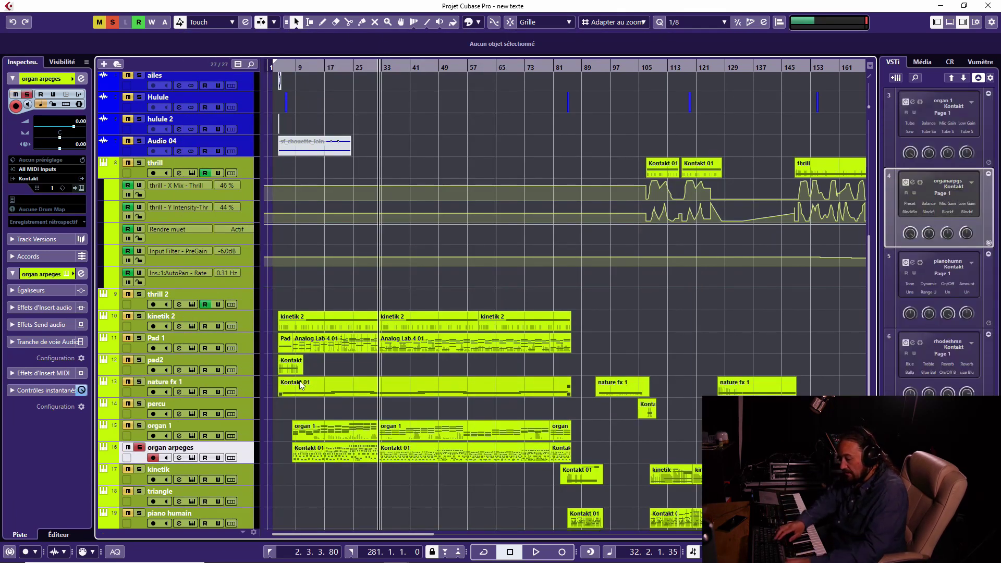
- Select and solo the nature fx 1 track, then play it from the left locator
{"action": "key", "text": "Up"}
{"action": "key", "text": "Up"}
{"action": "key", "text": "Up"}
{"action": "key", "text": "Up"}
{"action": "key", "text": "Up"}
{"action": "key", "text": "Up"}
{"action": "key", "text": "Up"}
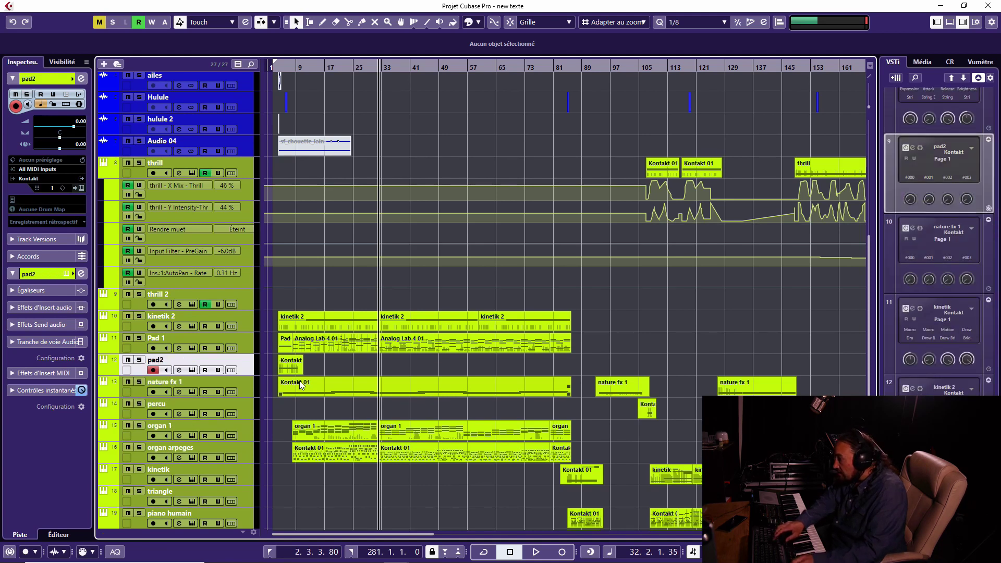
{"action": "key", "text": "Down"}
{"action": "key", "text": "Down"}
{"action": "key", "text": "Down"}
{"action": "key", "text": "Down"}
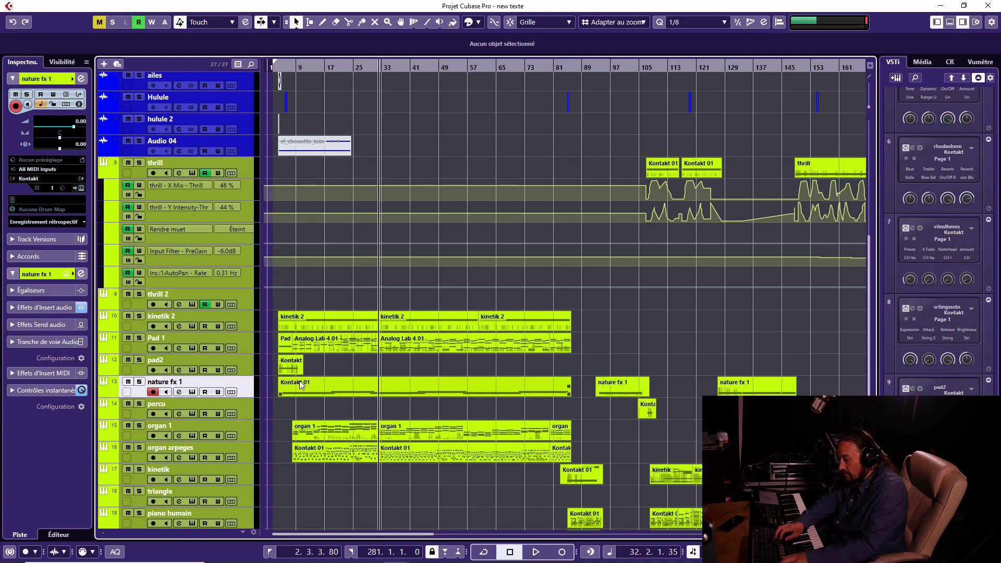
{"action": "key", "text": "s"}
{"action": "key", "text": "1"}
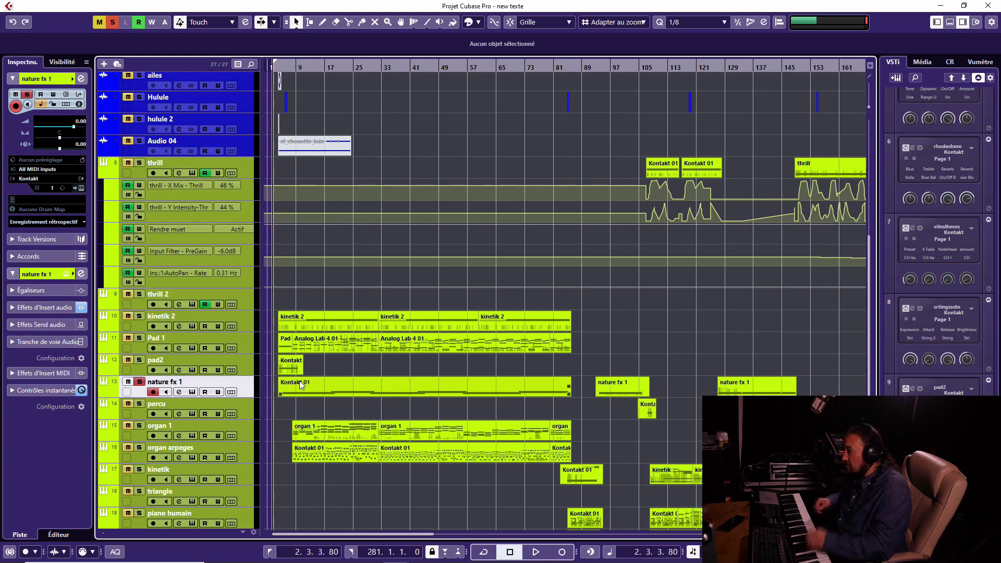
{"action": "key", "text": "space"}
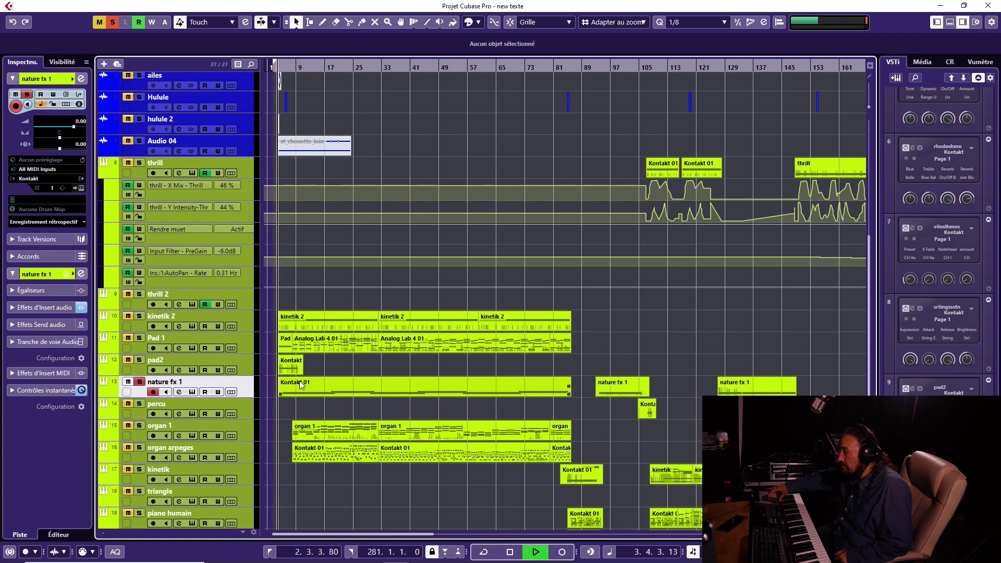
- Show nature fx 1's Kontakt instrument during playback, then stop playback and close the instrument
{"action": "left_click", "coordinate": [190, 392]}
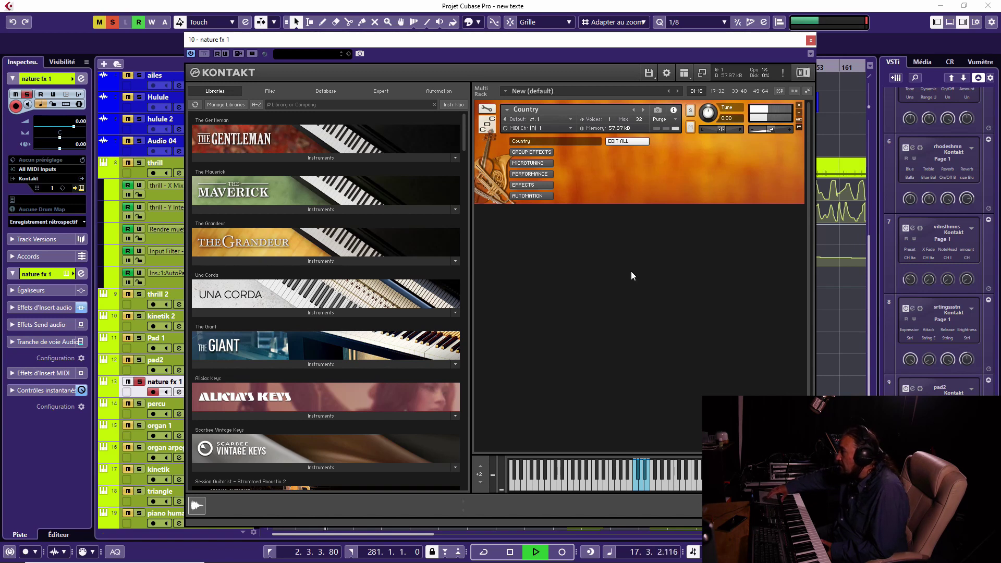
{"action": "key", "text": "space"}
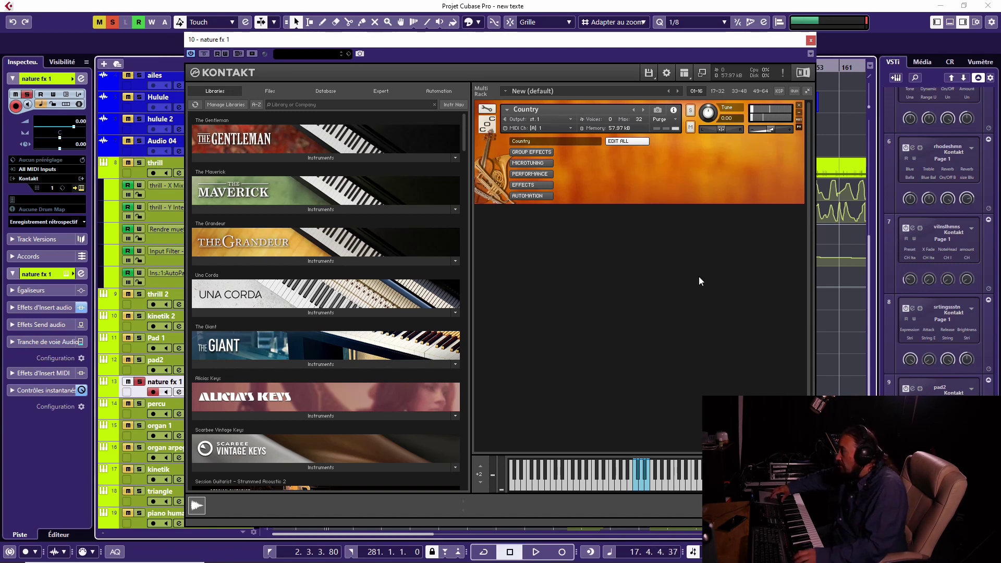
{"action": "left_click", "coordinate": [810, 40]}
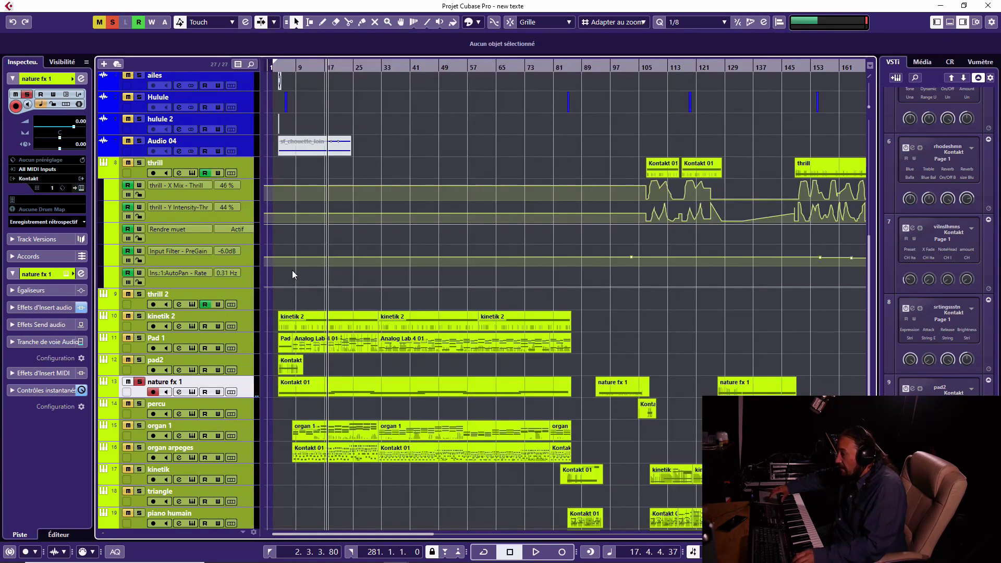
- Open nature fx 1's channel settings, play the soloed track from the left locator and stop playback
{"action": "left_click", "coordinate": [179, 392]}
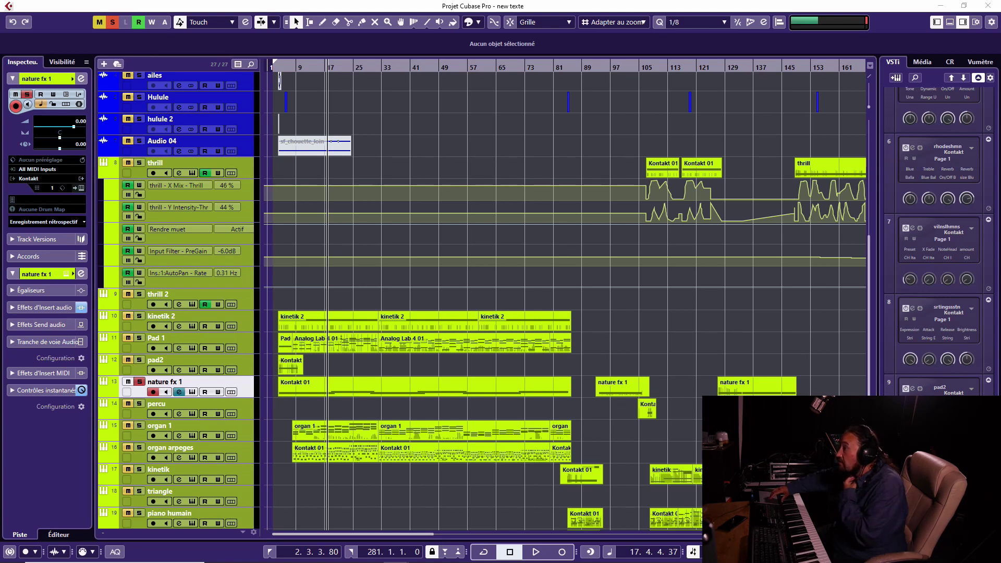
{"action": "key", "text": "KP_1"}
{"action": "key", "text": "space"}
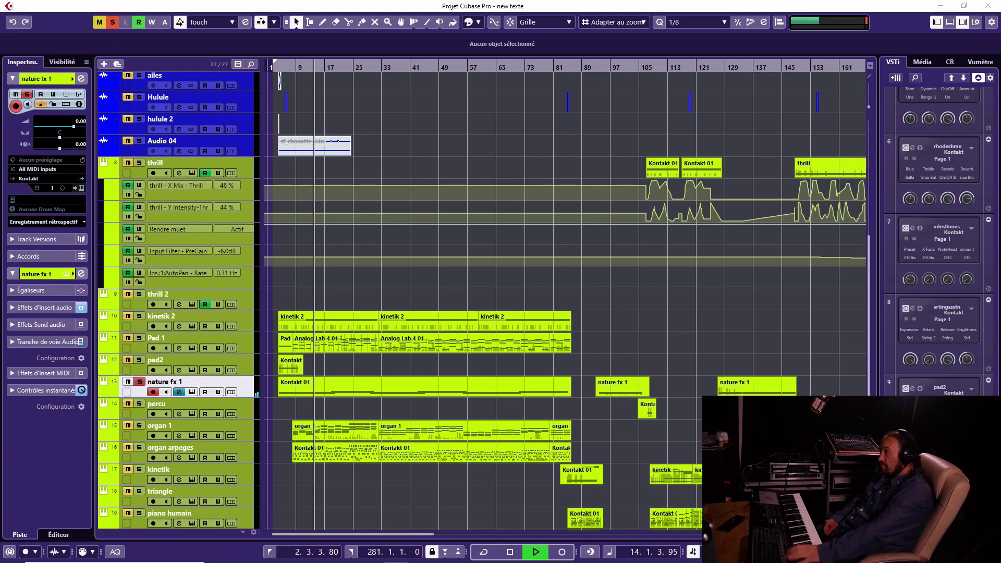
{"action": "key", "text": "space"}
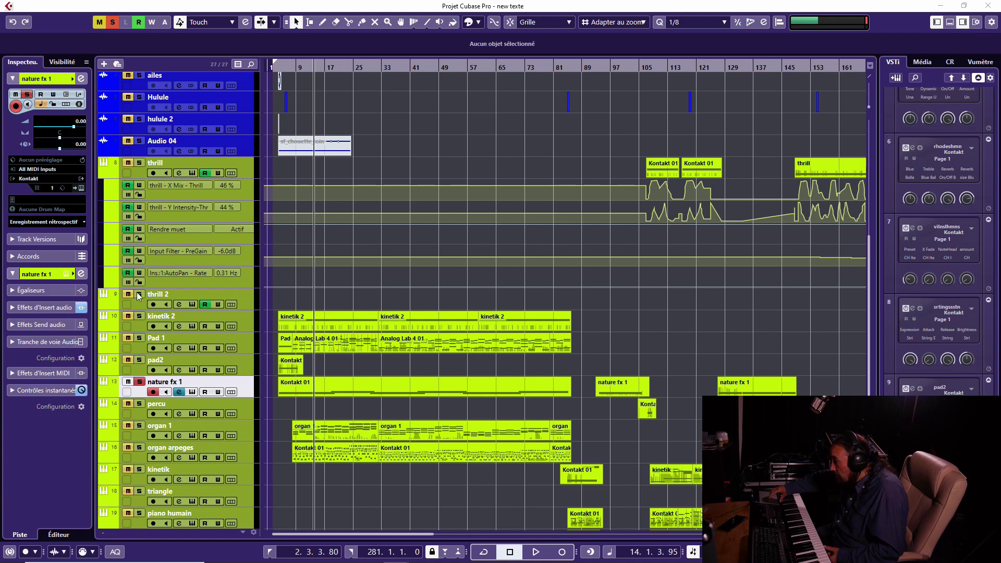
- Briefly solo the kinetik 2 track, then open and close its channel settings
{"action": "left_click", "coordinate": [139, 317]}
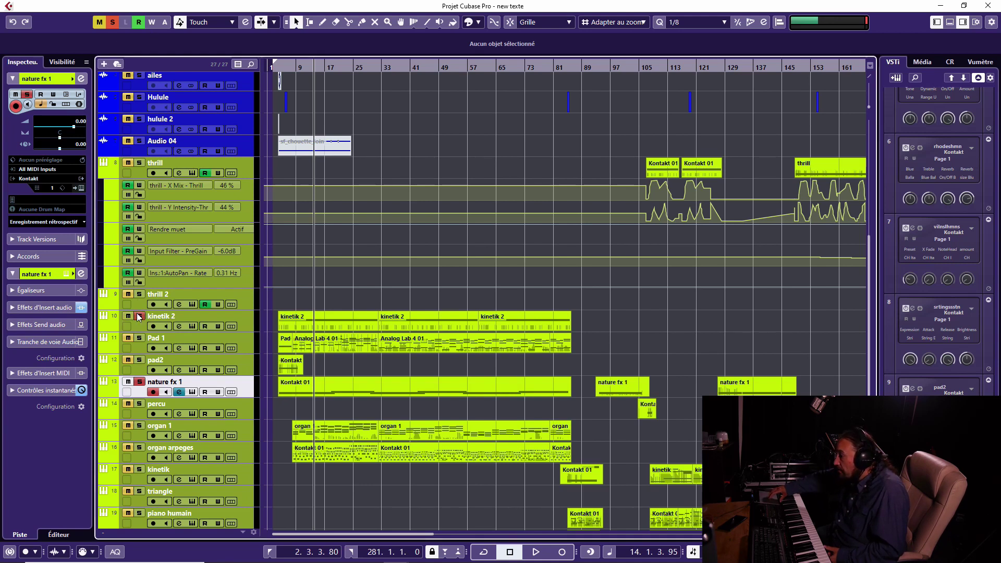
{"action": "left_click", "coordinate": [177, 326]}
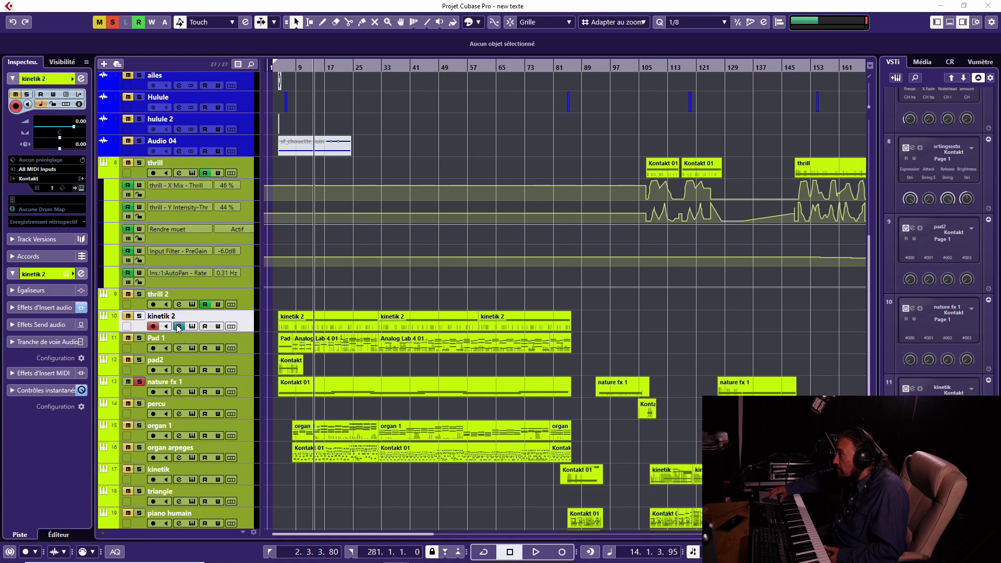
{"action": "key", "text": "Escape"}
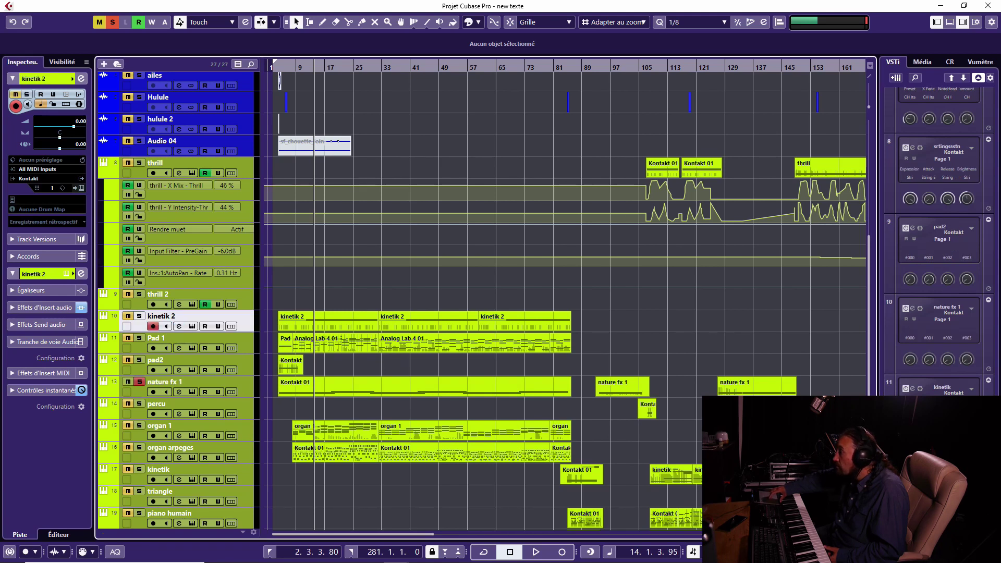
- Unsolo nature fx 1, play all the tracks together, then stop and return to the left locator
{"action": "left_click", "coordinate": [139, 382]}
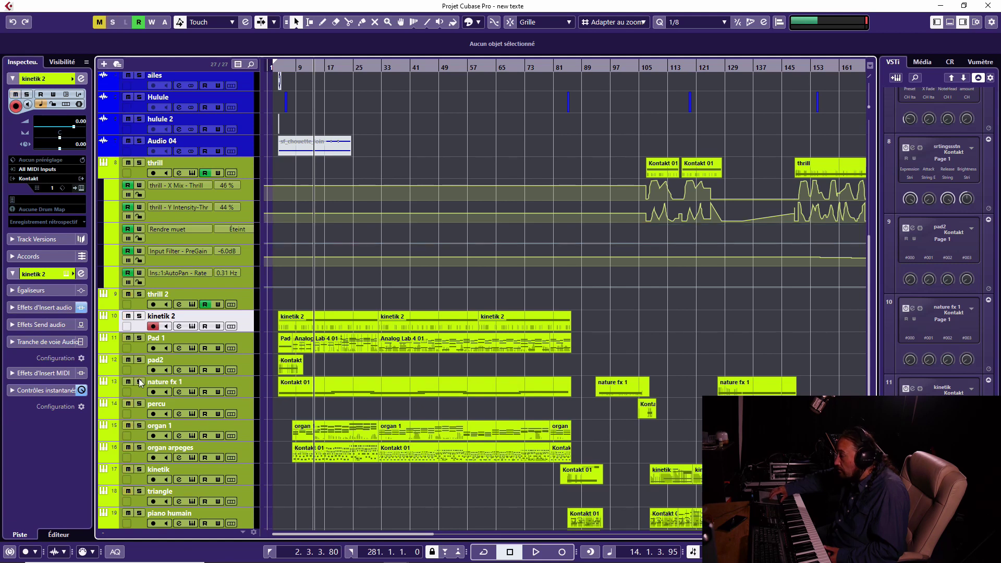
{"action": "key", "text": "space"}
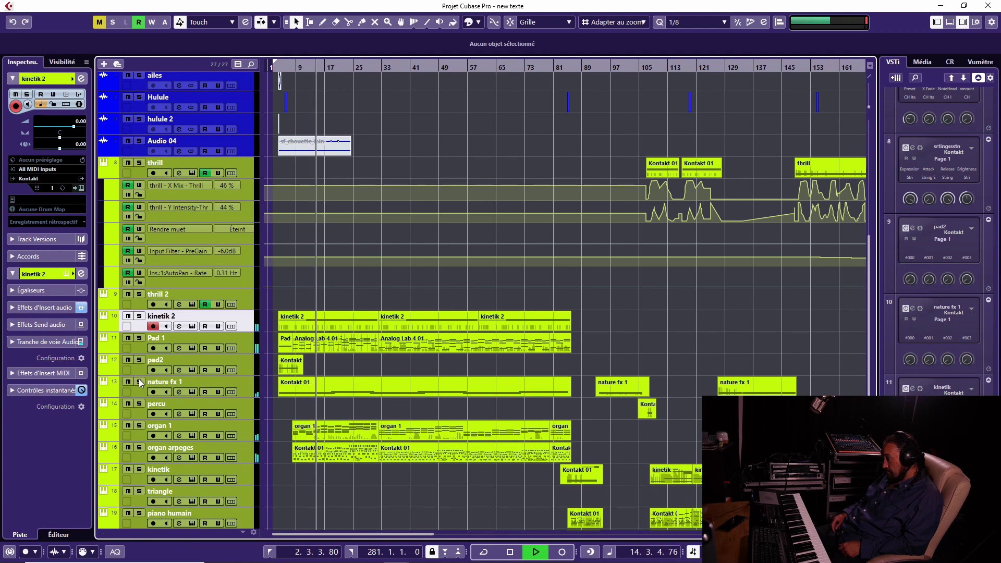
{"action": "key", "text": "space"}
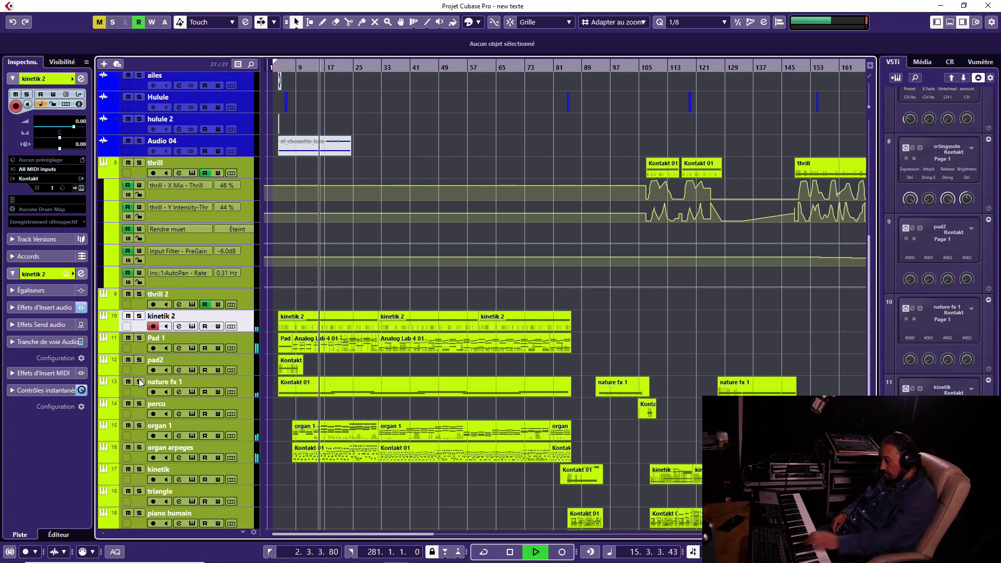
{"action": "key", "text": "KP_0"}
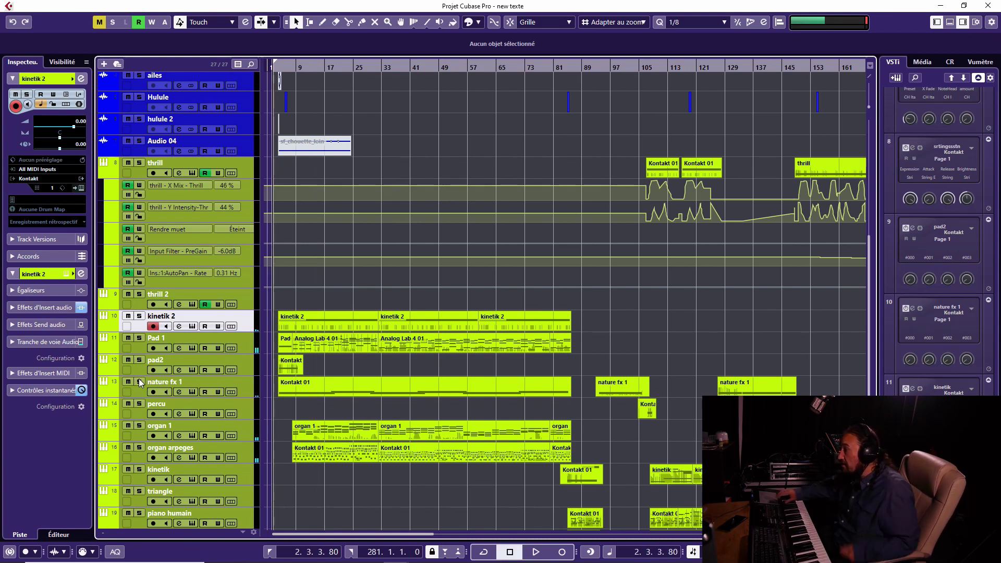
- Select and solo the Hulule audio track and enlarge the timeline around its first clip near bar 6
{"action": "scroll", "coordinate": [372, 293], "scroll_direction": "up", "scroll_amount": 4}
{"action": "scroll", "coordinate": [373, 293], "scroll_direction": "down", "scroll_amount": 3}
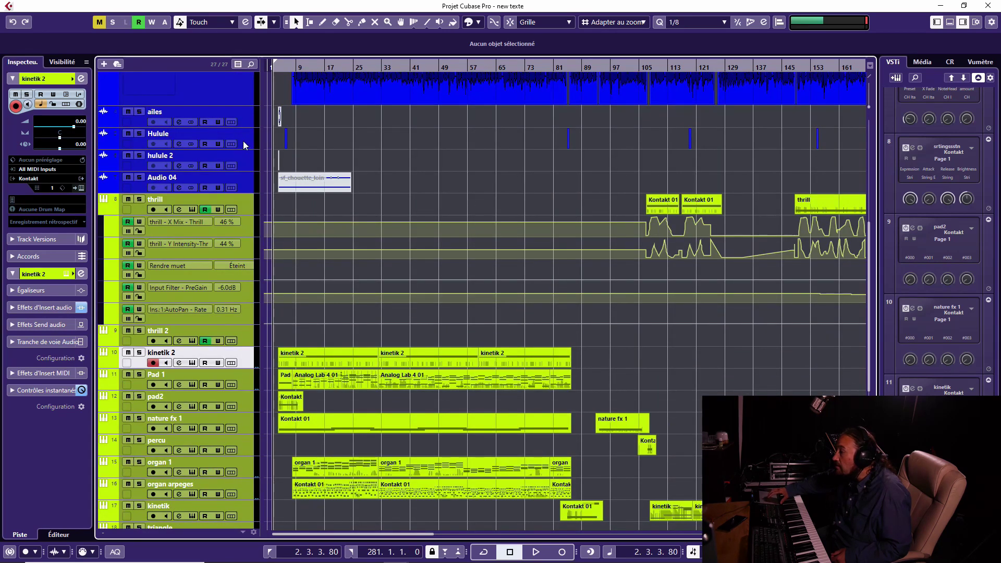
{"action": "left_click", "coordinate": [245, 145]}
{"action": "left_click", "coordinate": [139, 134]}
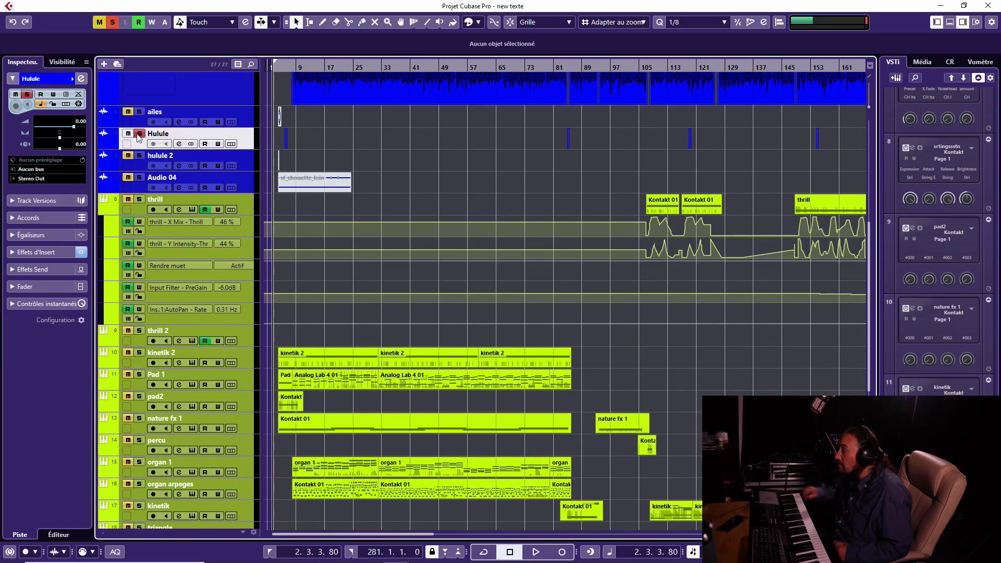
{"action": "key", "text": "h"}
{"action": "key", "text": "h"}
{"action": "key", "text": "h"}
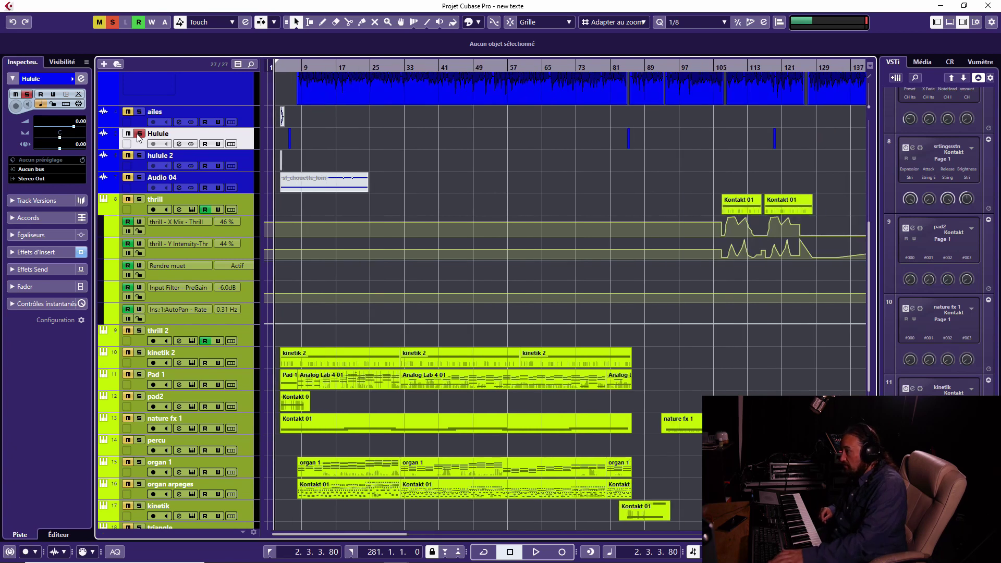
{"action": "key", "text": "h"}
{"action": "key", "text": "h"}
{"action": "key", "text": "h"}
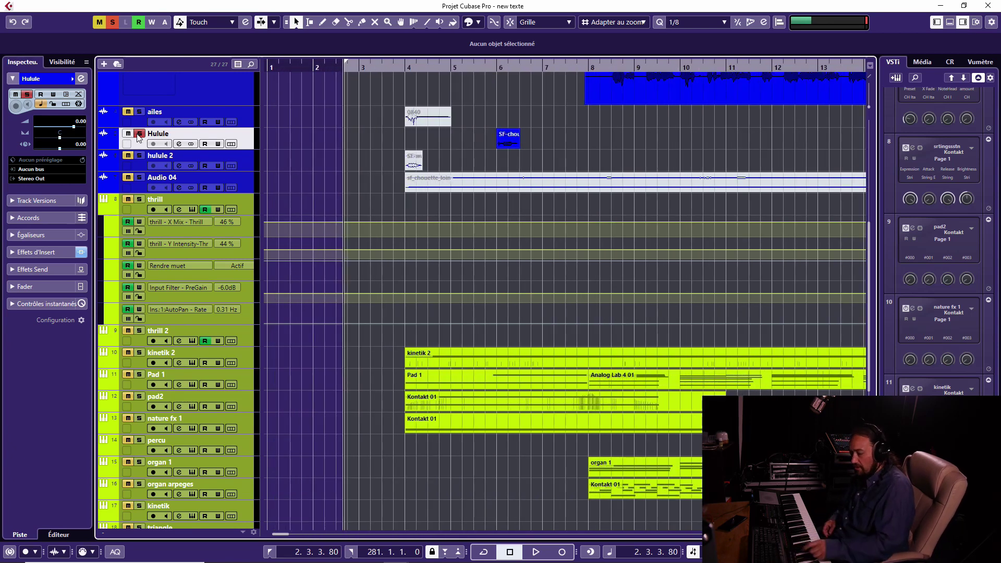
{"action": "left_click", "coordinate": [178, 144]}
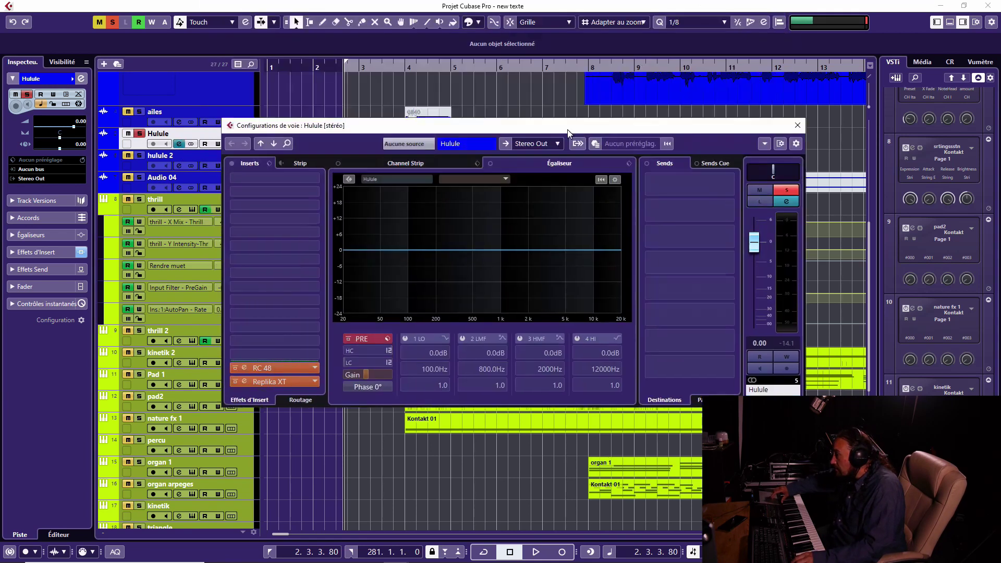
{"action": "left_click_drag", "start_coordinate": [571, 127], "coordinate": [575, 245]}
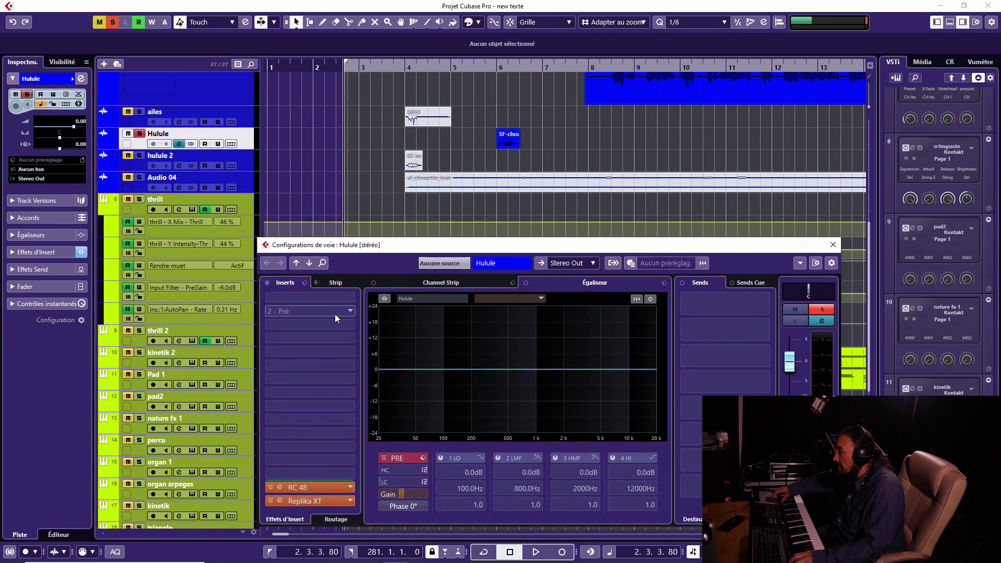
- Bypass all of Hulule's insert effects and play its clip dry from about bar 5.5
{"action": "left_click", "coordinate": [268, 282]}
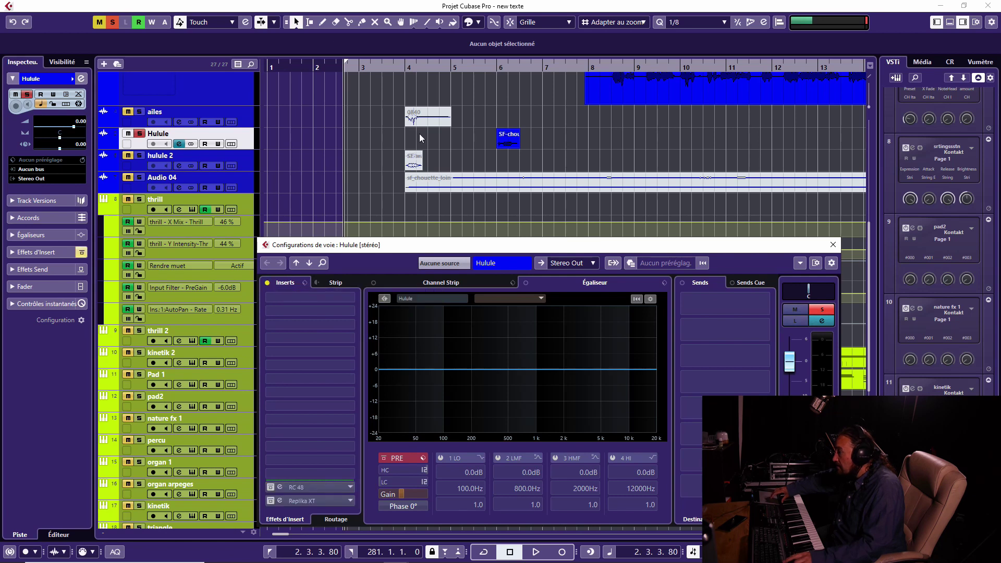
{"action": "left_click", "coordinate": [482, 67]}
{"action": "key", "text": "space"}
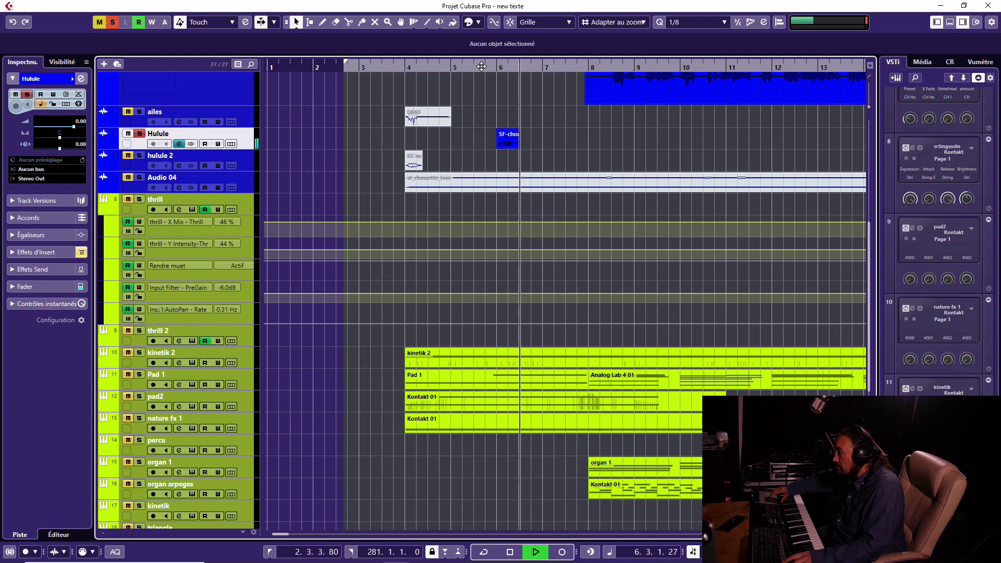
{"action": "key", "text": "space"}
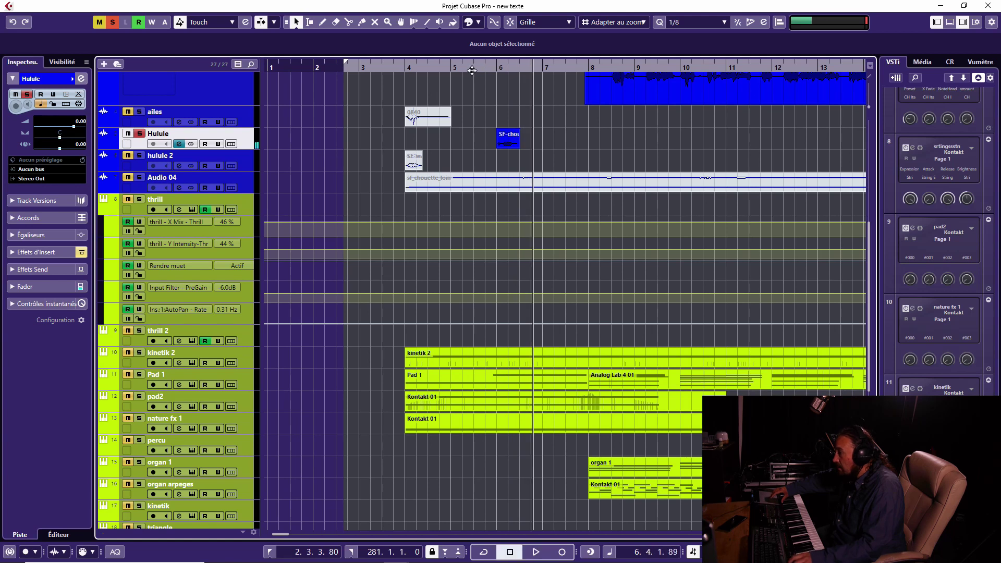
{"action": "left_click", "coordinate": [179, 144]}
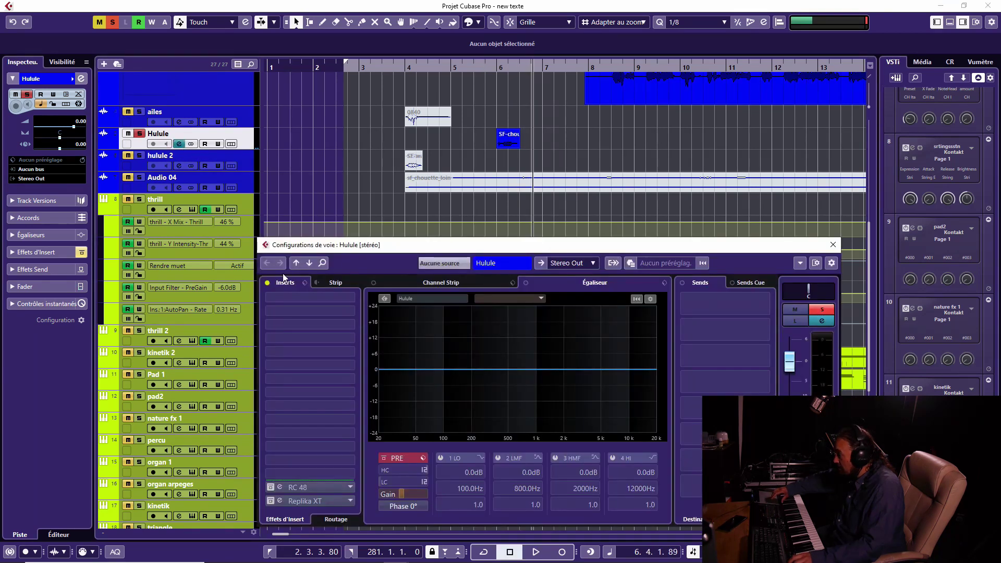
{"action": "left_click", "coordinate": [266, 283]}
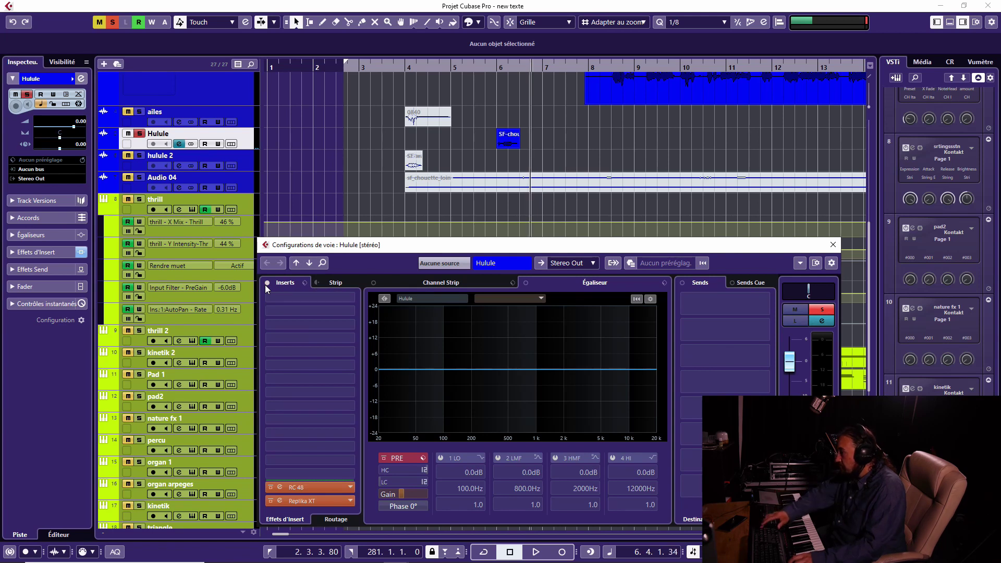
{"action": "key", "text": "space"}
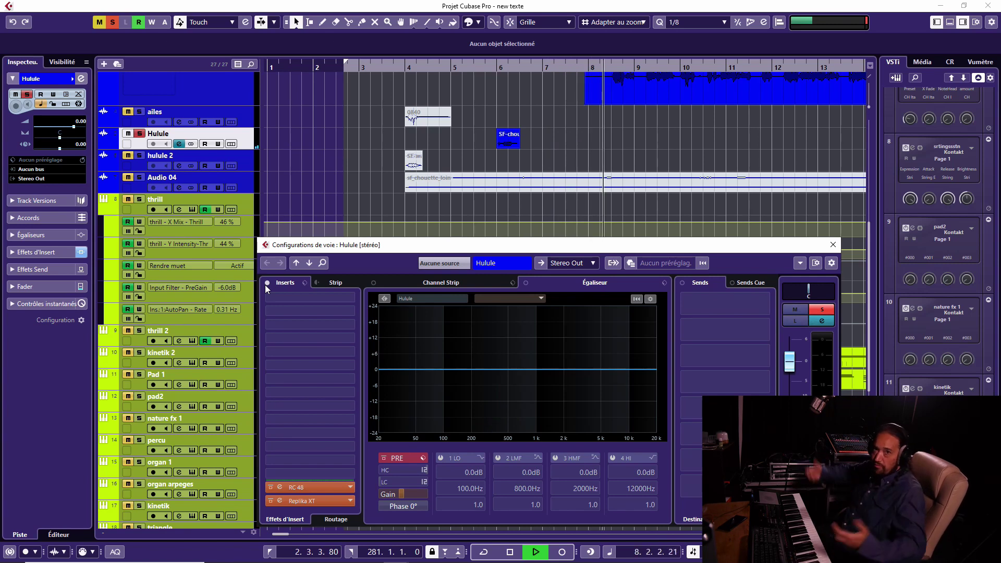
{"action": "key", "text": "space"}
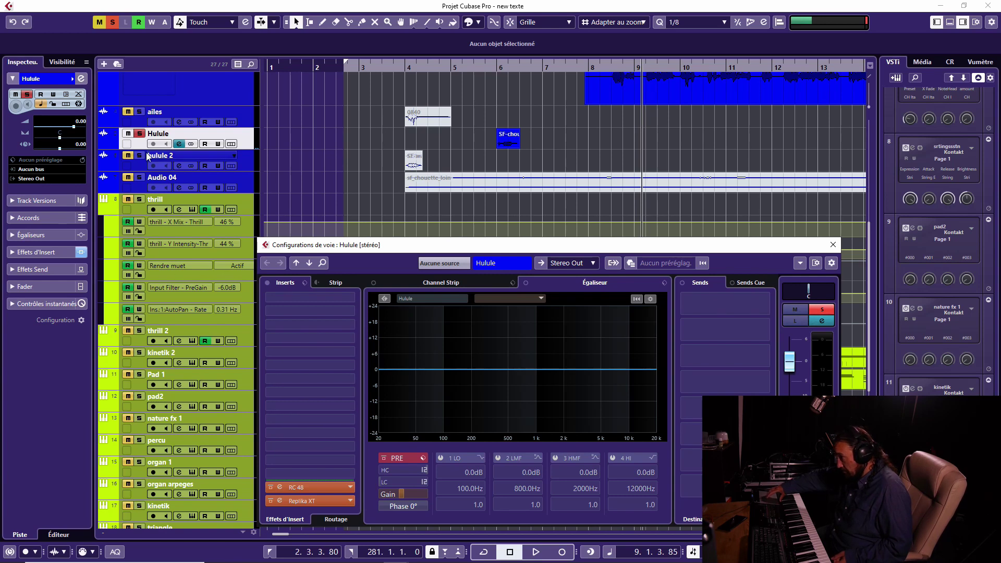
- Unsolo Hulule, close its channel settings and move the playback position to bar 83
{"action": "left_click", "coordinate": [140, 133]}
{"action": "key", "text": "Escape"}
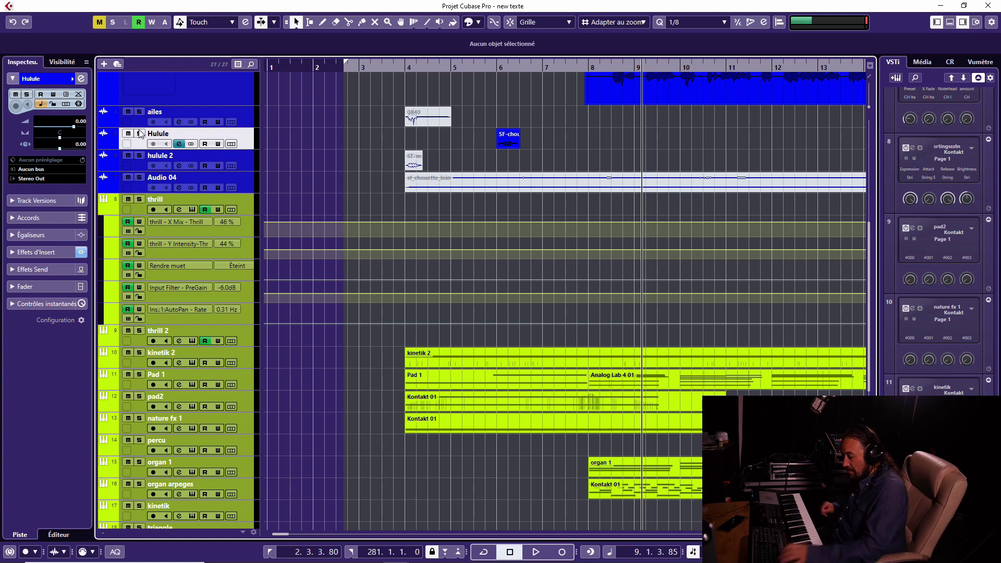
{"action": "key", "text": "g"}
{"action": "key", "text": "g"}
{"action": "key", "text": "g"}
{"action": "key", "text": "g"}
{"action": "key", "text": "g"}
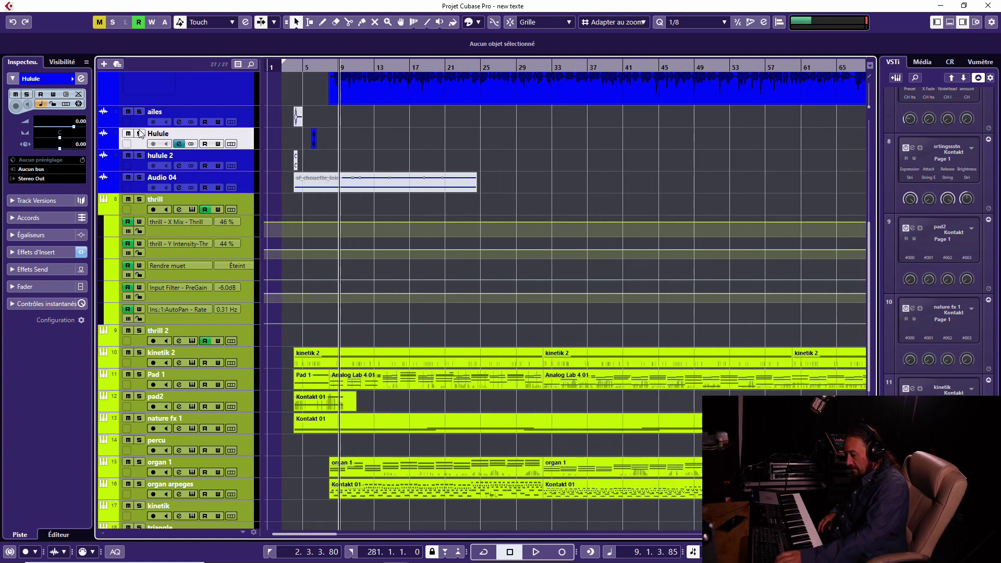
{"action": "key", "text": "g"}
{"action": "key", "text": "g"}
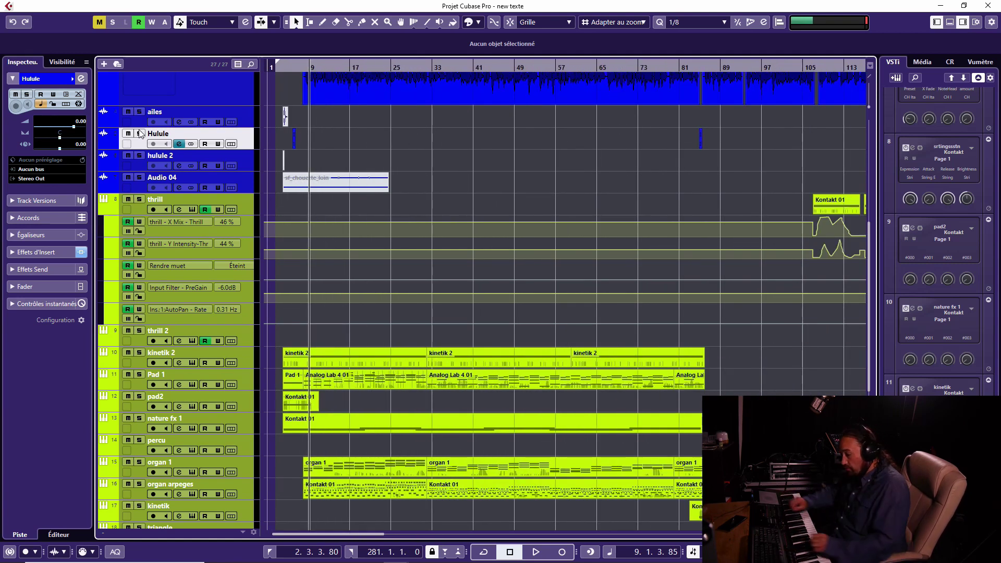
{"action": "key", "text": "KP_Add"}
{"action": "key", "text": "KP_Add"}
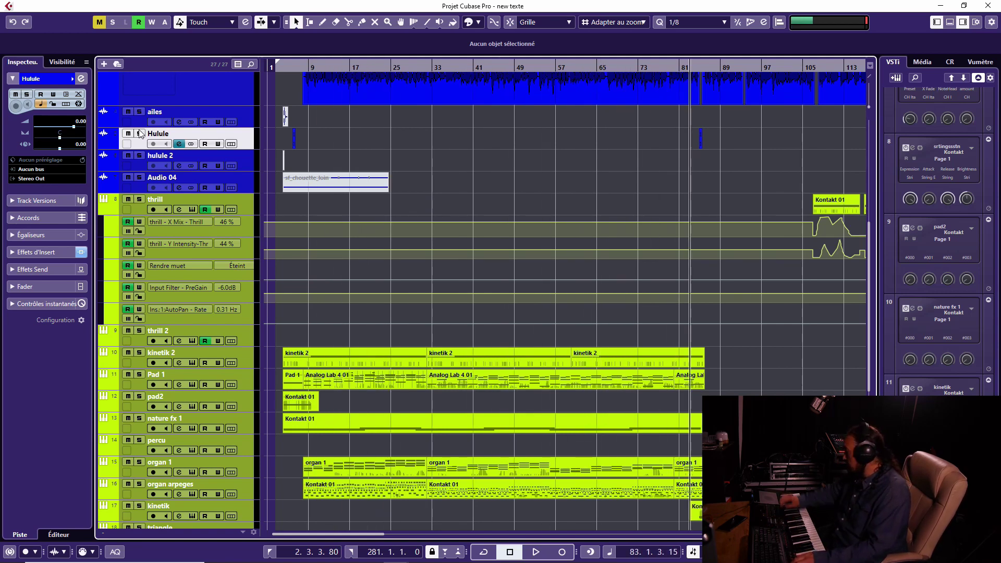
- Play the arrangement from bar 83 through about bar 93 with the lower instrument tracks in view
{"action": "scroll", "coordinate": [140, 134], "scroll_direction": "down", "scroll_amount": 5}
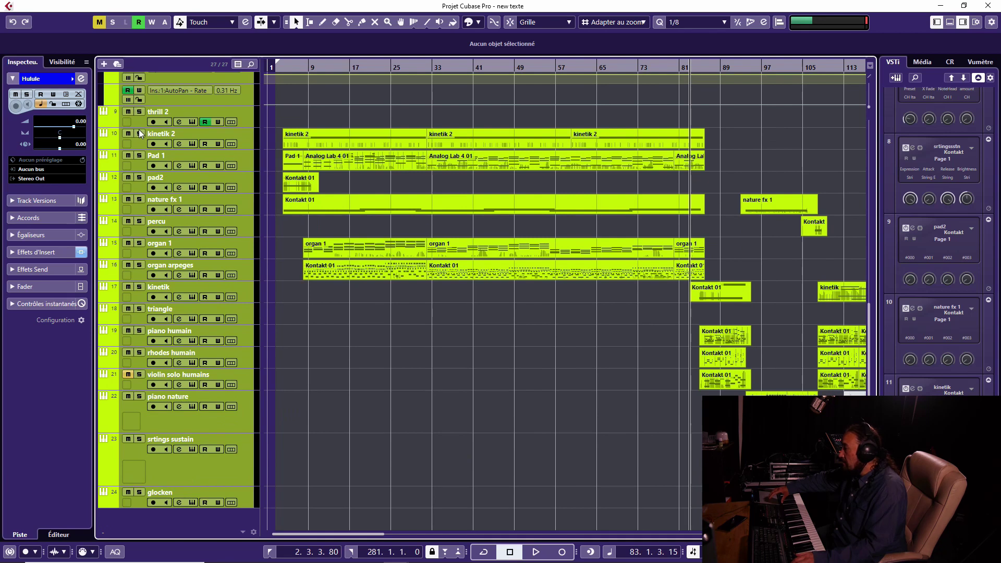
{"action": "key", "text": "h"}
{"action": "key", "text": "h"}
{"action": "key", "text": "h"}
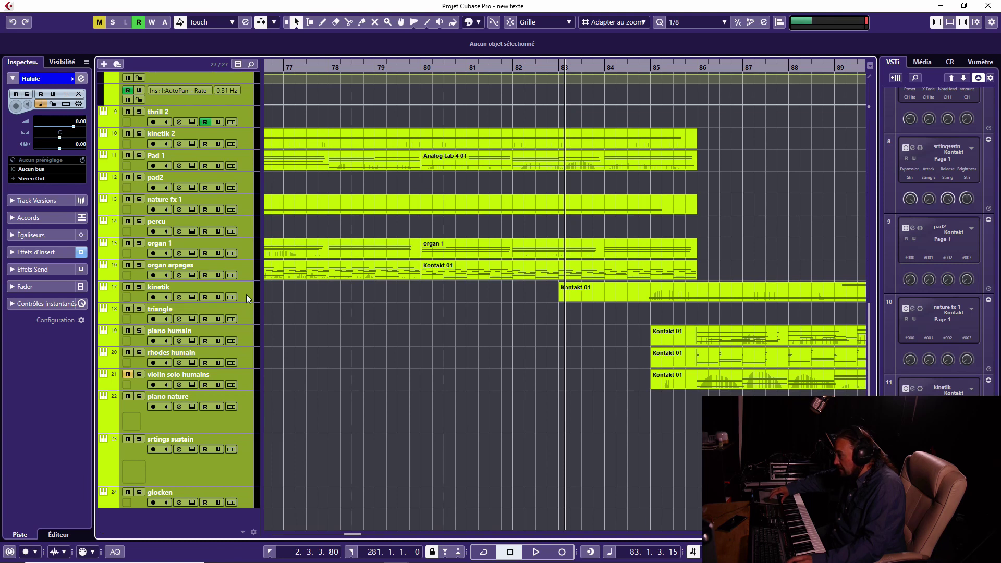
{"action": "key", "text": "space"}
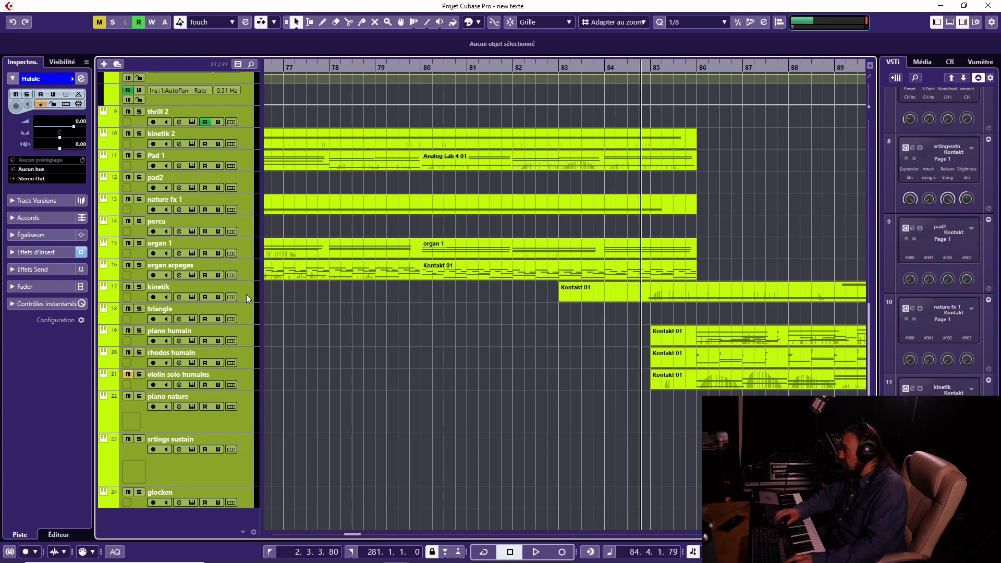
{"action": "key", "text": "space"}
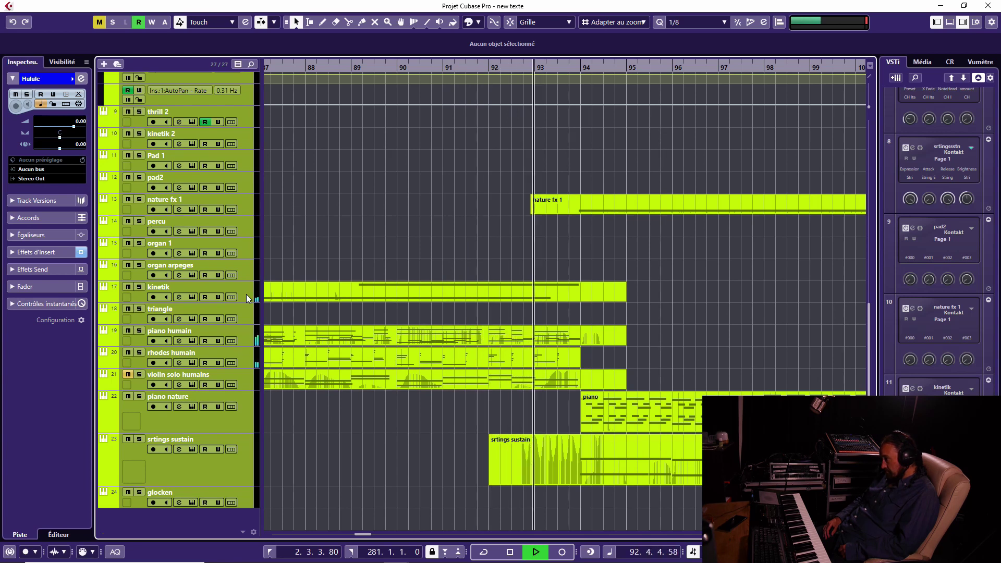
{"action": "key", "text": "space"}
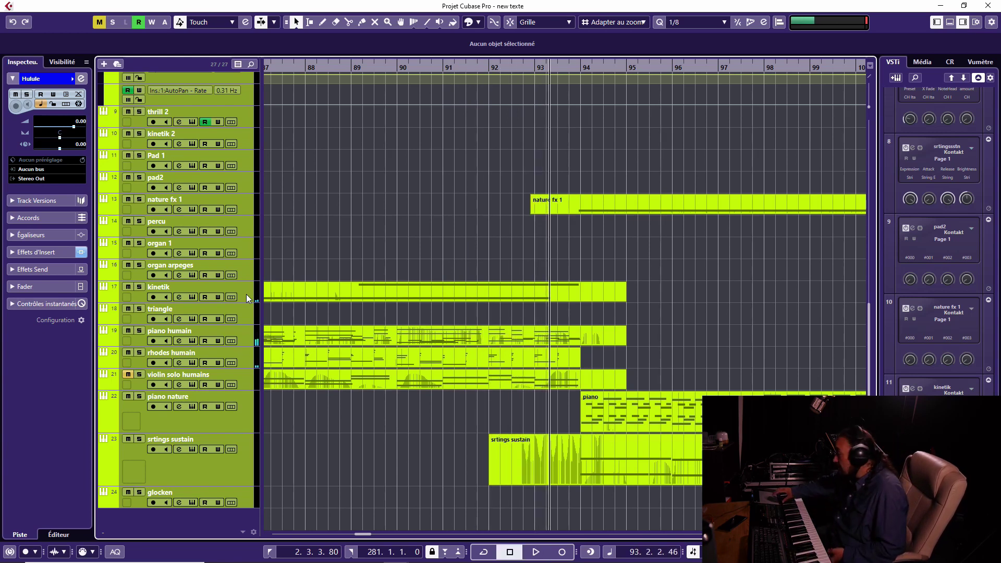
- Solo the piano humain track, play it from about bar 85 and open its Kontakt instrument
{"action": "left_click", "coordinate": [140, 330]}
{"action": "key", "text": "KP_Subtract"}
{"action": "key", "text": "KP_Subtract"}
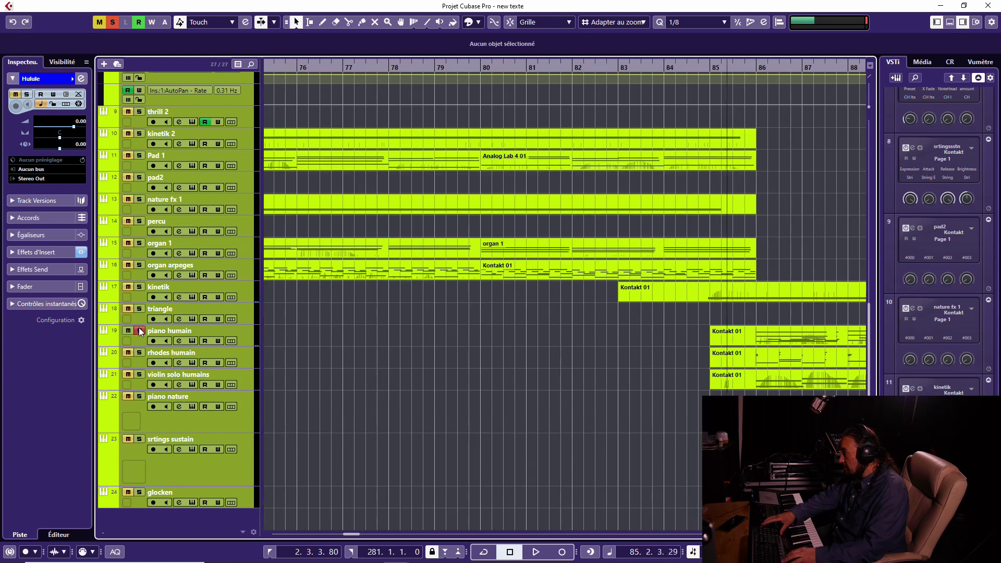
{"action": "key", "text": "space"}
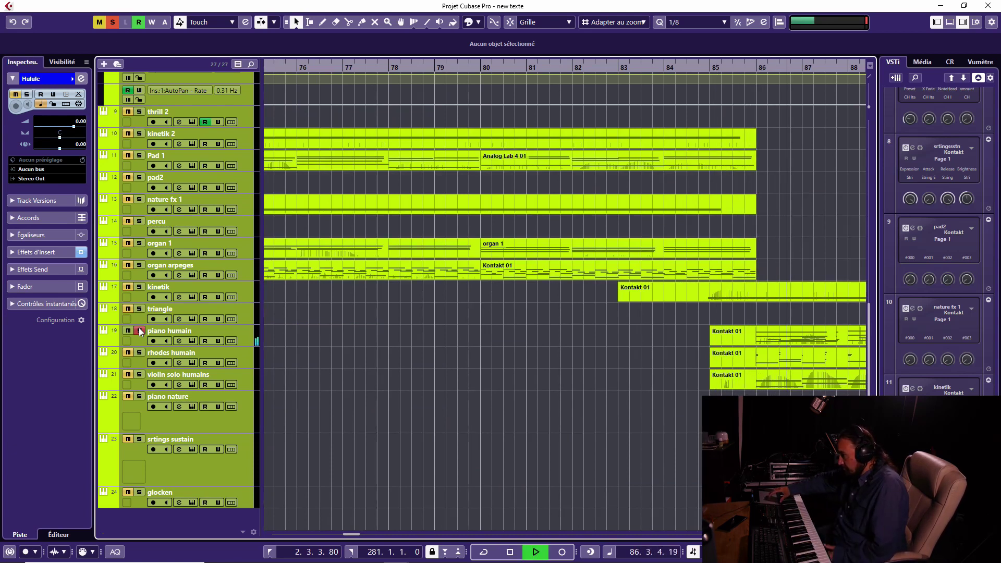
{"action": "left_click", "coordinate": [192, 341]}
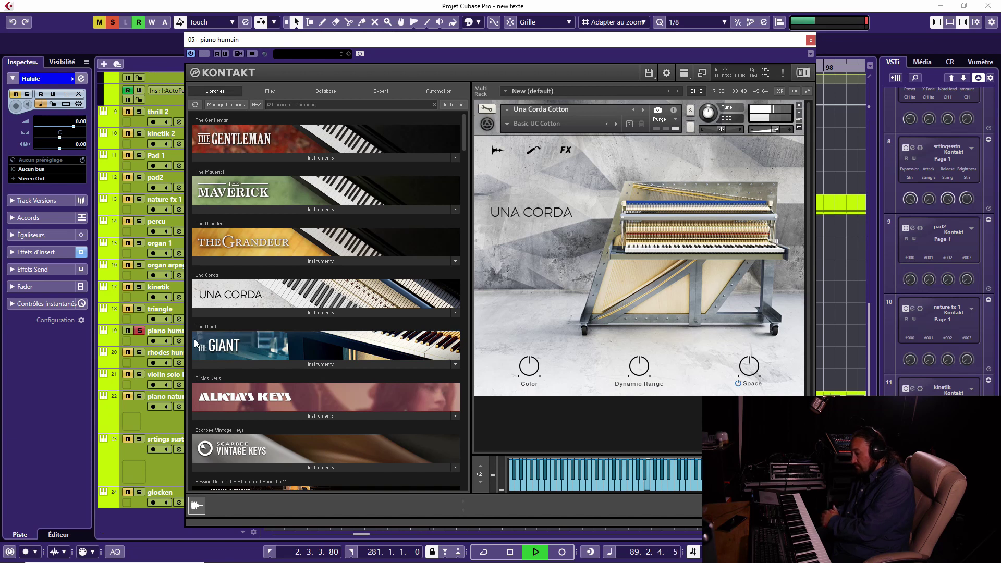
- Pause and resume the soloed piano with its Una Corda instrument in view, then stop and close the instrument
{"action": "key", "text": "space"}
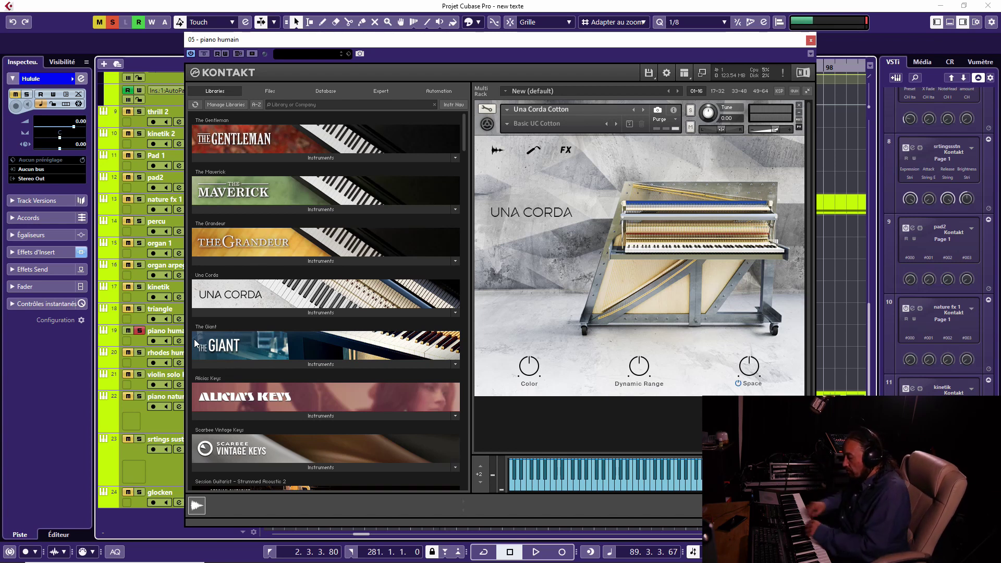
{"action": "key", "text": "space"}
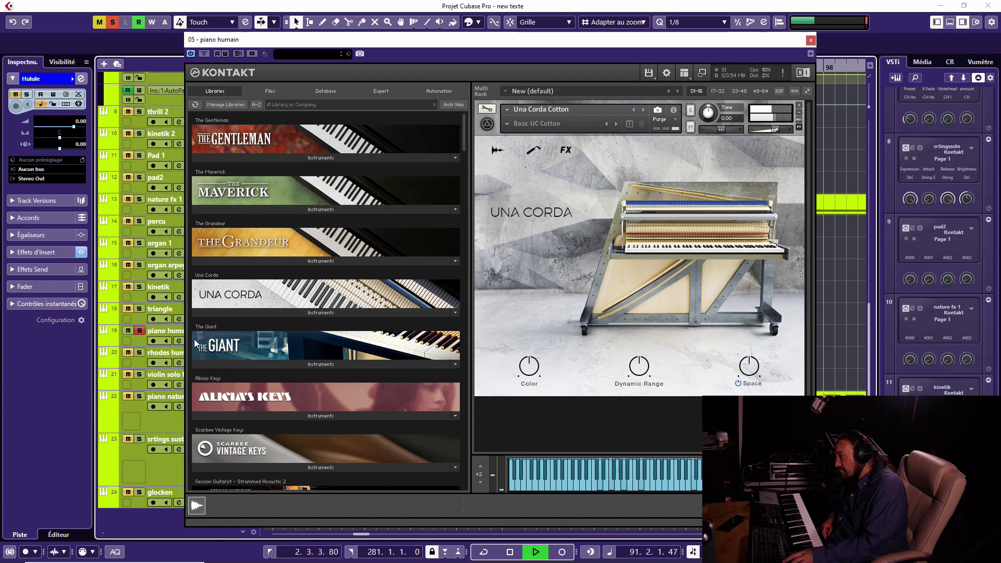
{"action": "key", "text": "space"}
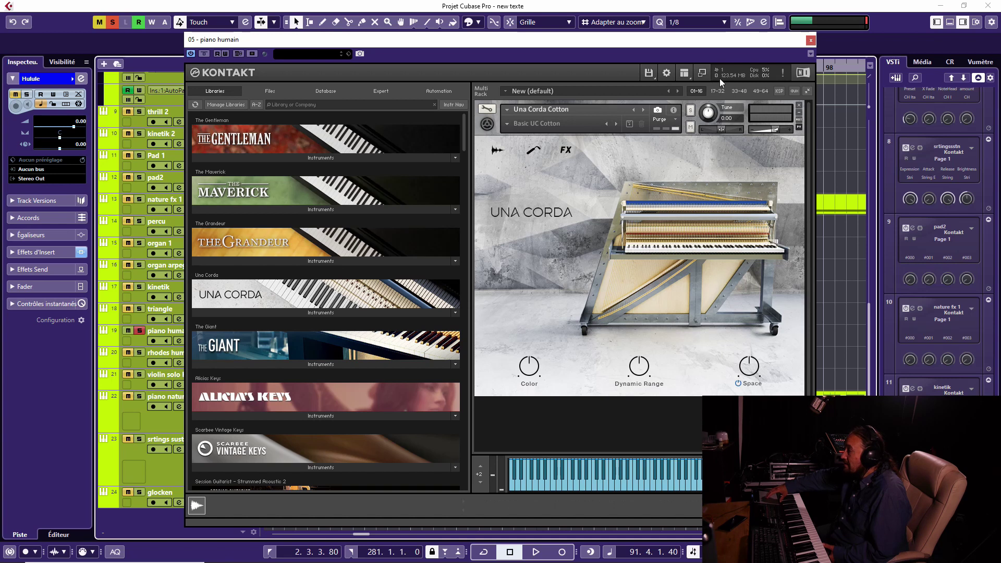
{"action": "left_click", "coordinate": [810, 40]}
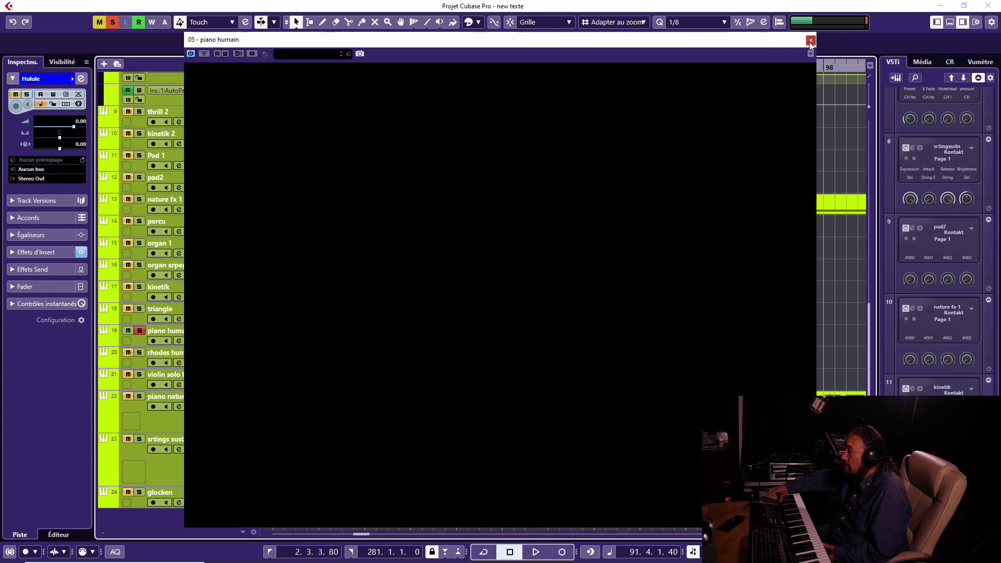
- Switch the solo from piano humain to rhodes humain and play it from about bar 85
{"action": "key", "text": "KP_Subtract"}
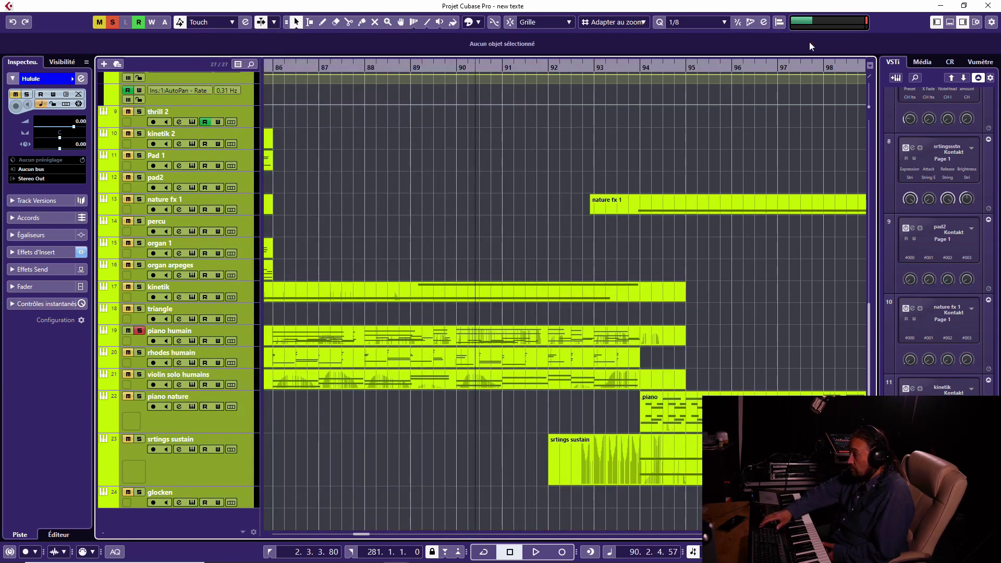
{"action": "key", "text": "KP_Subtract"}
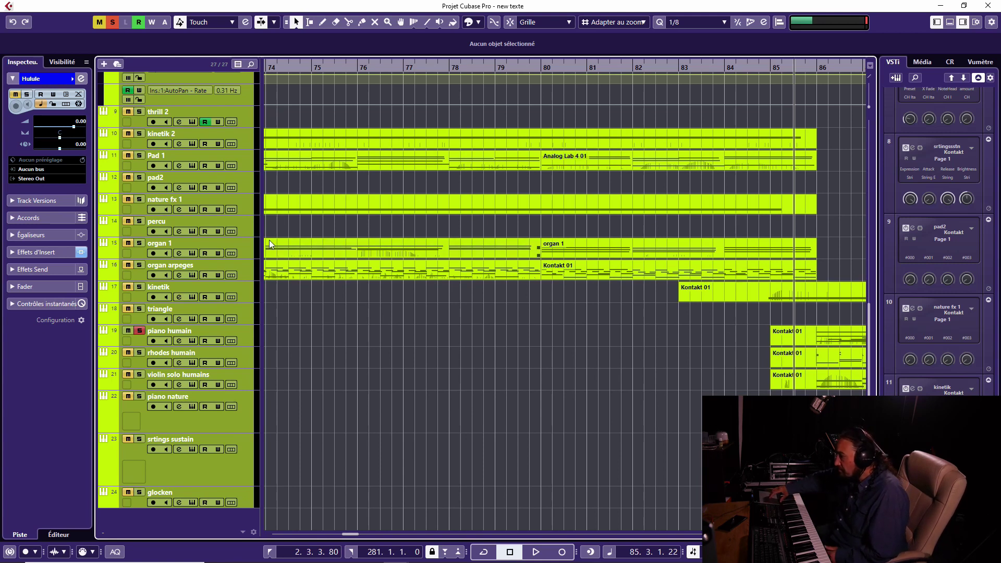
{"action": "left_click", "coordinate": [140, 353]}
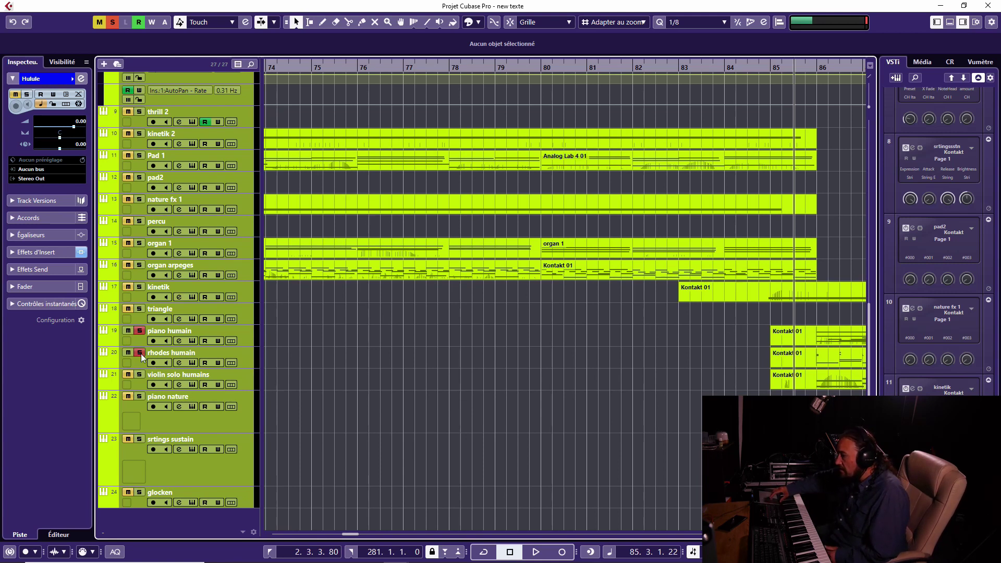
{"action": "left_click", "coordinate": [142, 332]}
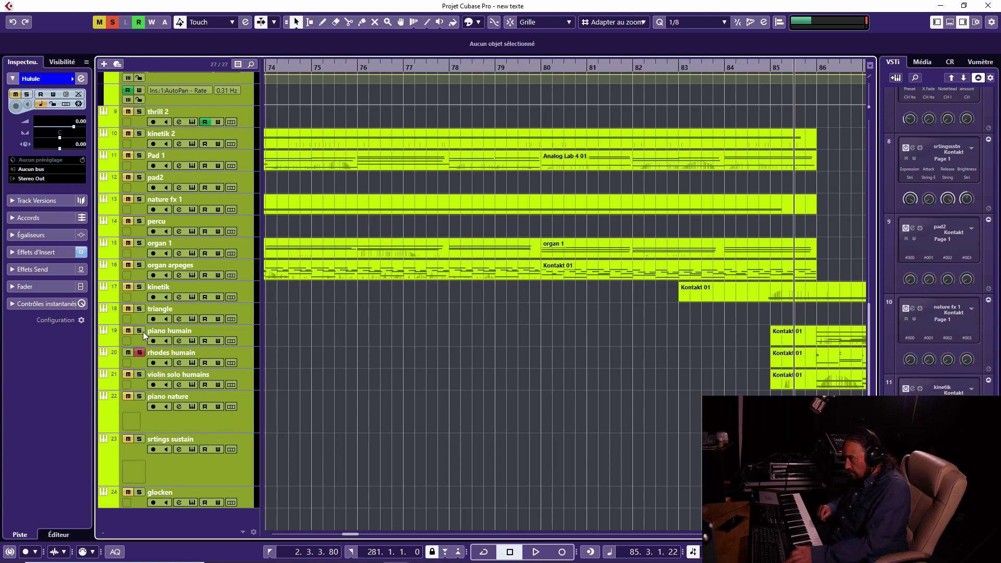
{"action": "key", "text": "space"}
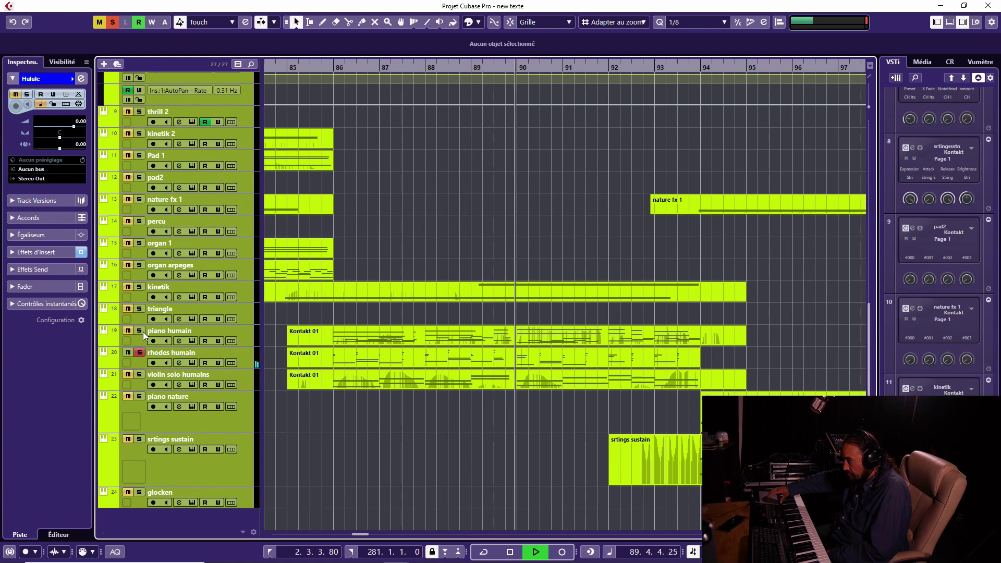
- Open rhodes humain's Kontakt instrument, stop playback and browse the libraries to list the Scarbee Vintage Keys instruments
{"action": "left_click", "coordinate": [192, 363]}
{"action": "key", "text": "space"}
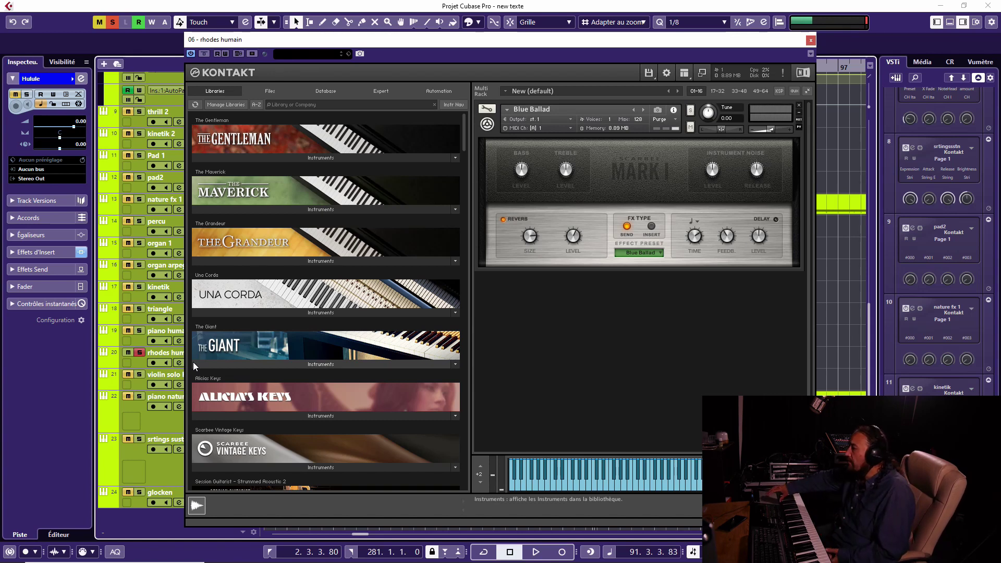
{"action": "scroll", "coordinate": [345, 354], "scroll_direction": "down", "scroll_amount": 10}
{"action": "scroll", "coordinate": [345, 354], "scroll_direction": "down", "scroll_amount": 15}
{"action": "scroll", "coordinate": [345, 354], "scroll_direction": "down", "scroll_amount": 20}
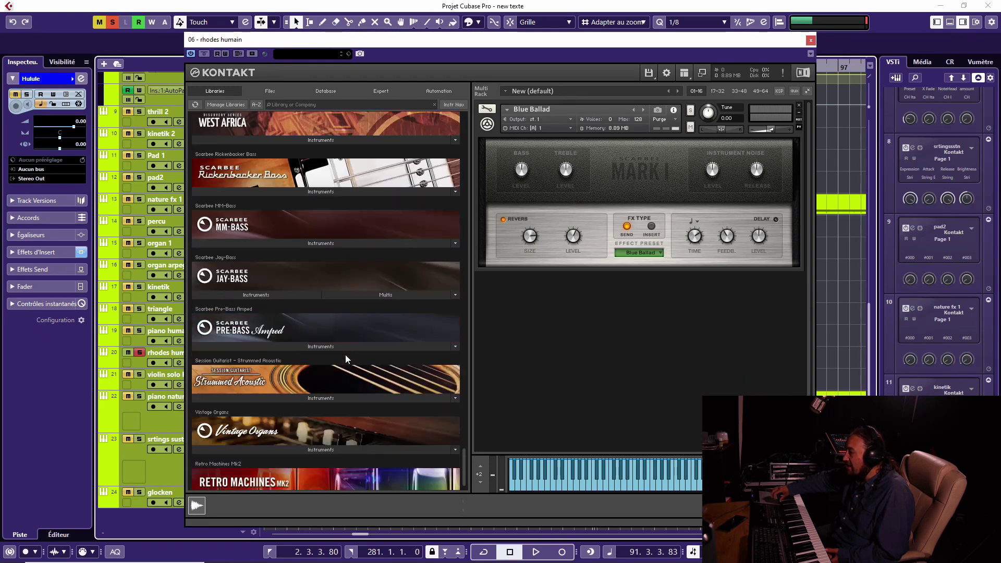
{"action": "scroll", "coordinate": [345, 359], "scroll_direction": "down", "scroll_amount": 1}
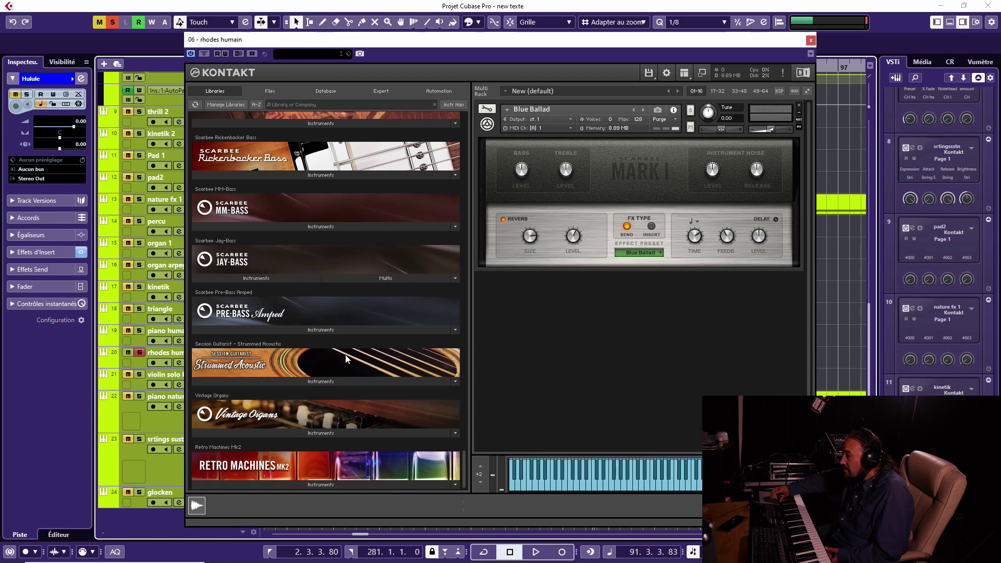
{"action": "scroll", "coordinate": [345, 354], "scroll_direction": "up", "scroll_amount": 20}
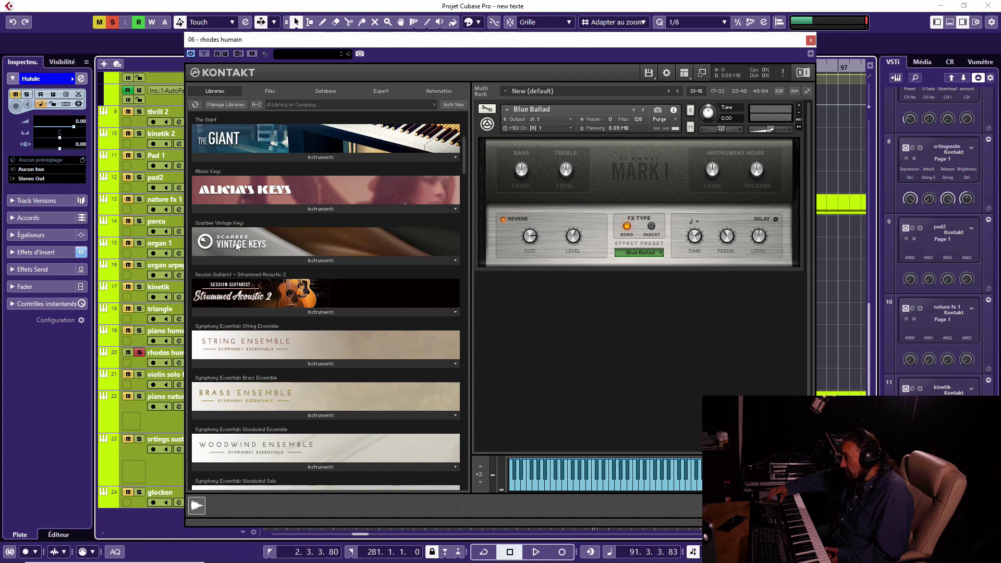
{"action": "left_click", "coordinate": [302, 262]}
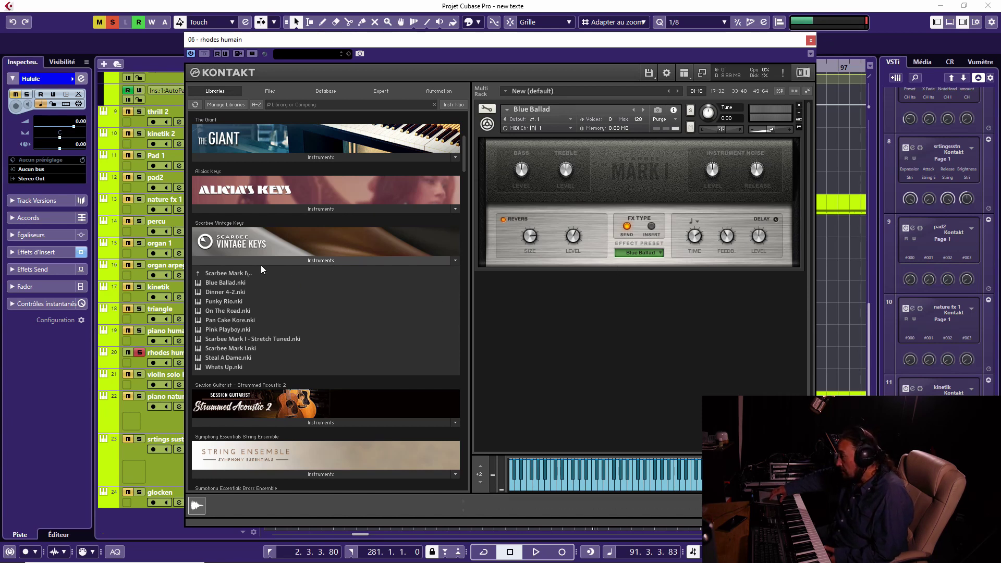
- Close the rhodes humain instrument and solo piano humain together with rhodes humain
{"action": "left_click", "coordinate": [809, 42]}
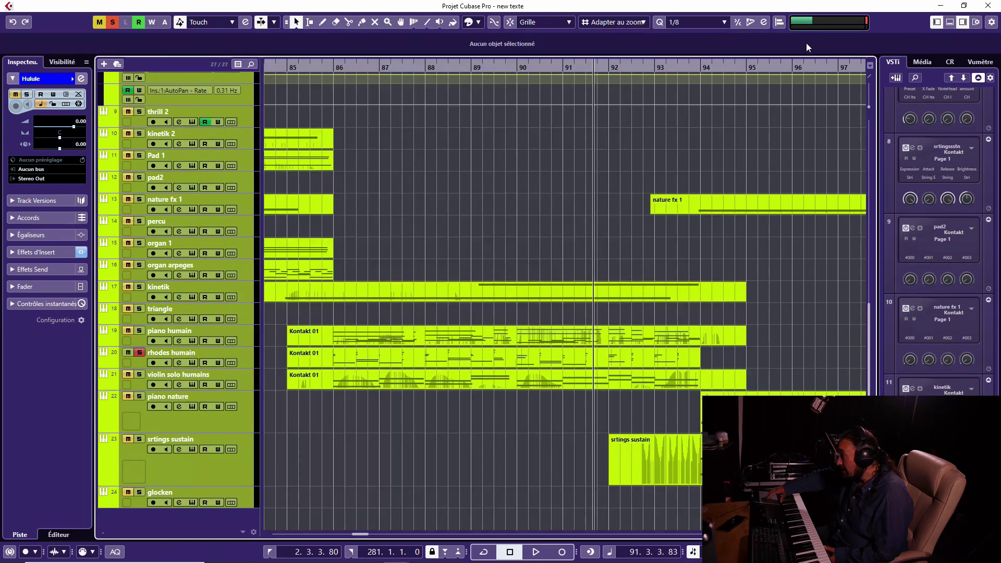
{"action": "left_click", "coordinate": [139, 330]}
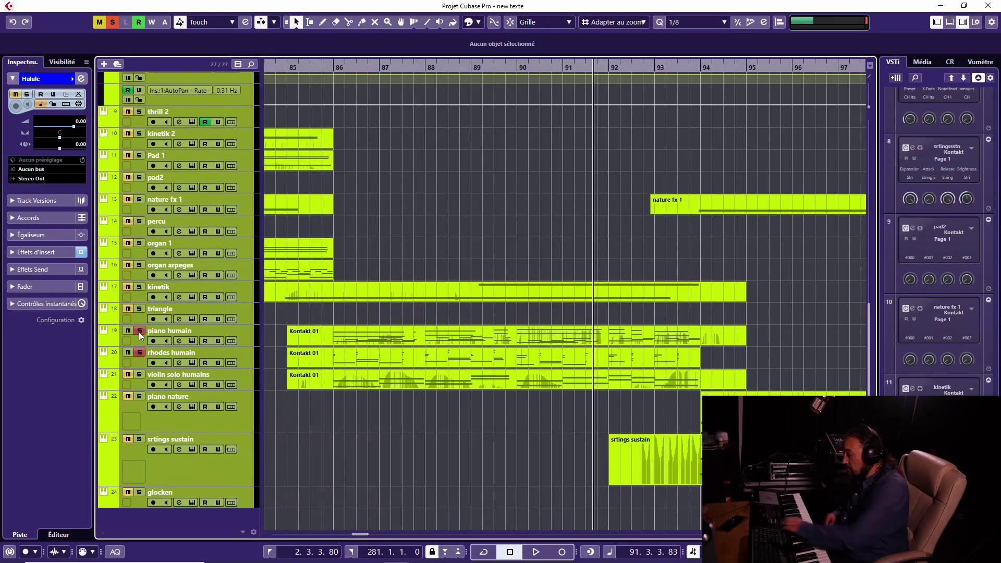
- Rewind to about bar 85 and play the soloed piano humain and rhodes humain together up to about bar 93
{"action": "key", "text": "KP_Subtract"}
{"action": "key", "text": "KP_Subtract"}
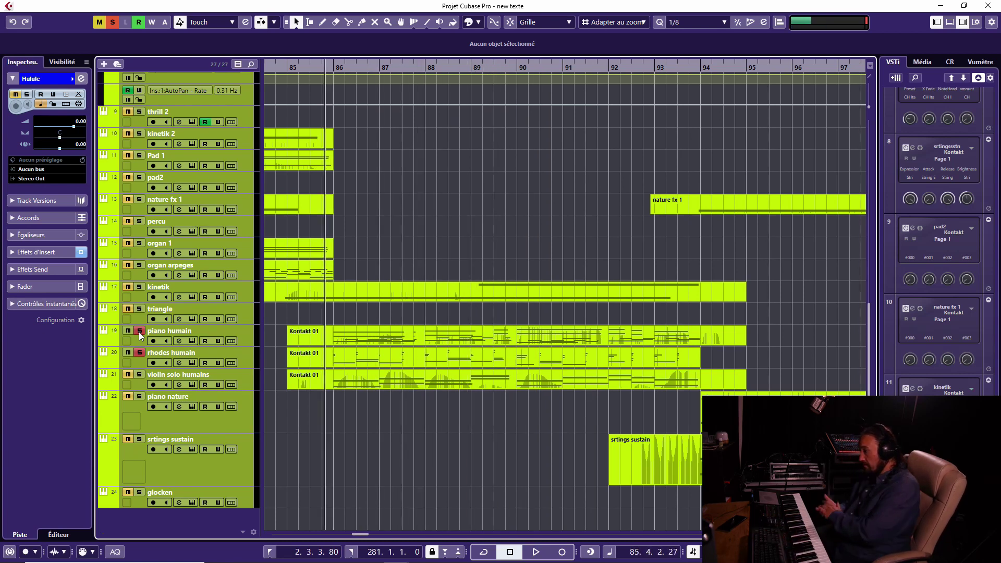
{"action": "key", "text": "space"}
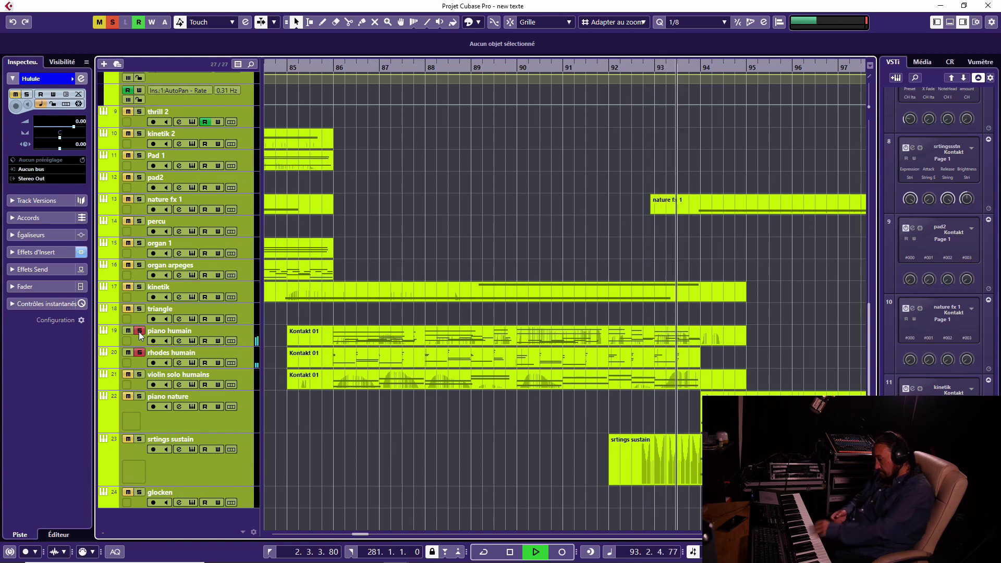
{"action": "key", "text": "space"}
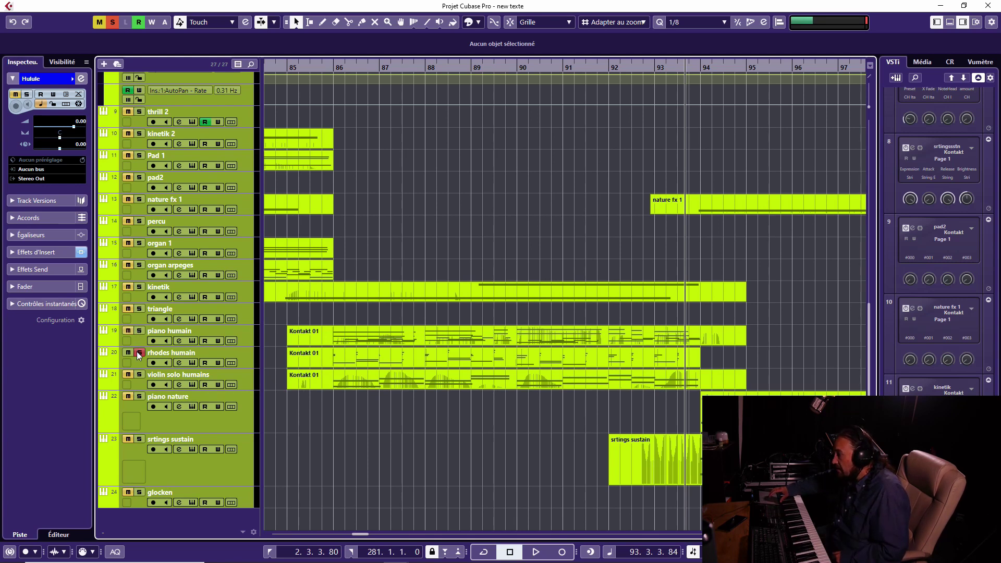
- Switch the solo from piano humain and rhodes humain to kinetik alone and play it from about bar 87 to bar 93
{"action": "left_click", "coordinate": [138, 353]}
{"action": "left_click", "coordinate": [139, 287]}
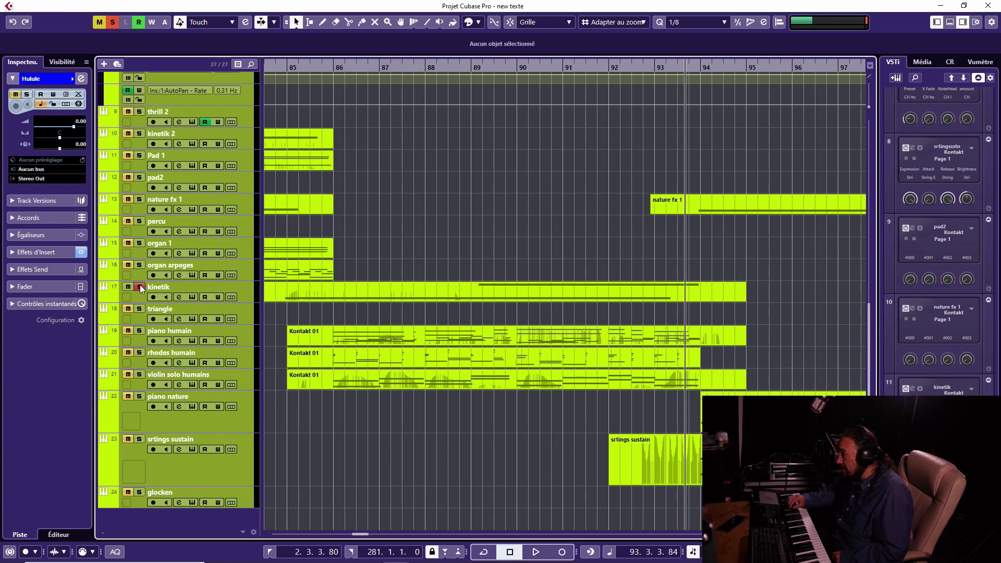
{"action": "key", "text": "KP_Subtract"}
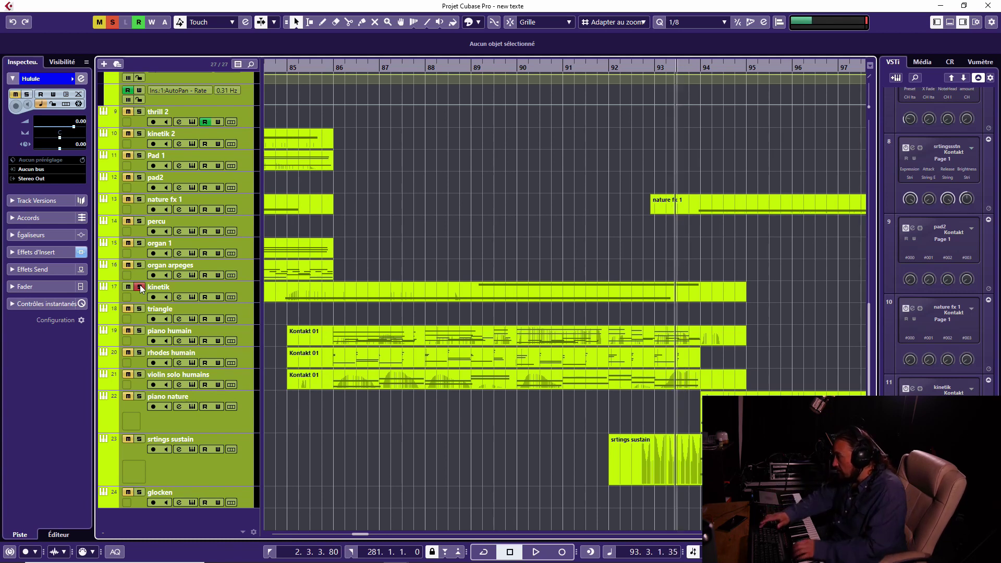
{"action": "key", "text": "KP_Subtract"}
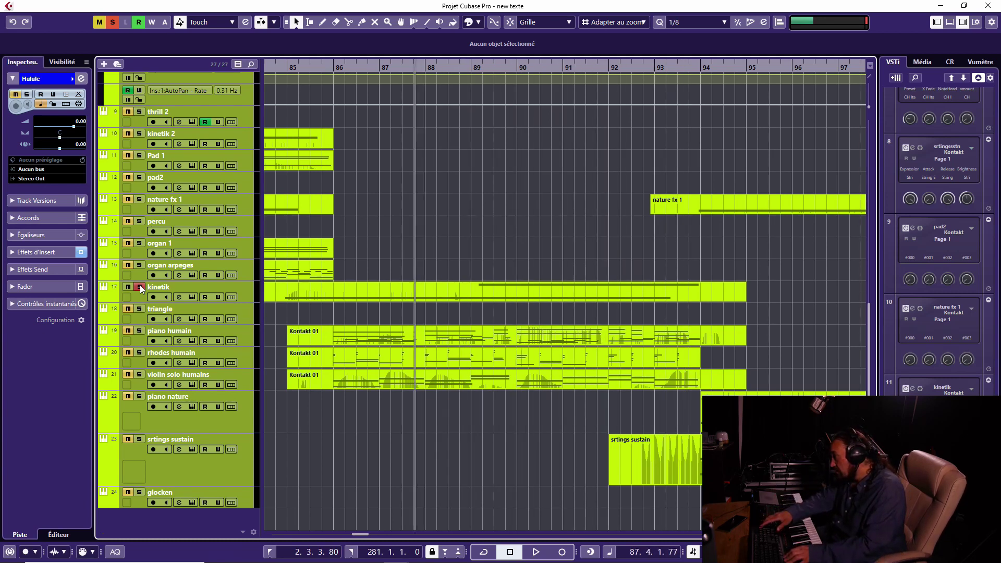
{"action": "key", "text": "space"}
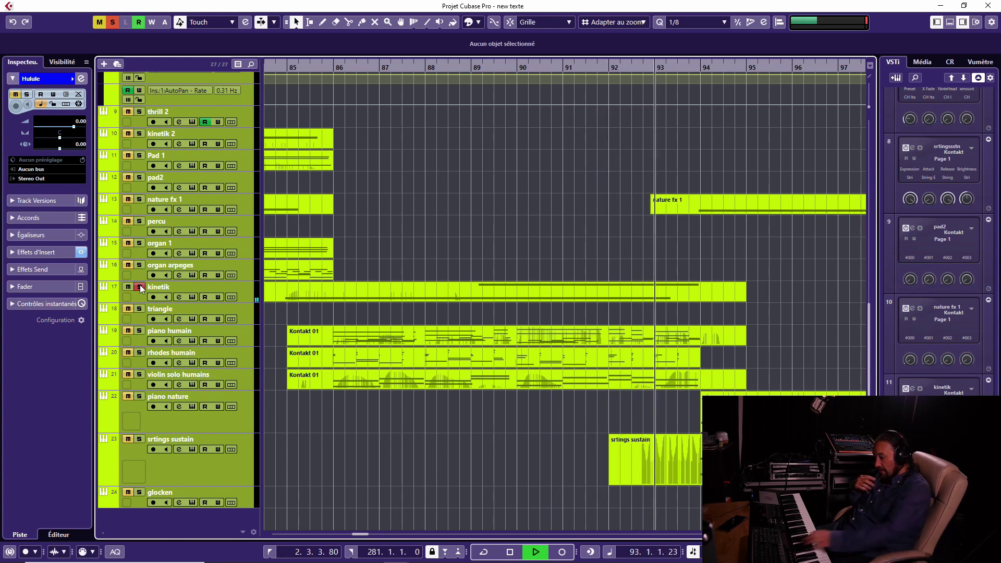
{"action": "key", "text": "space"}
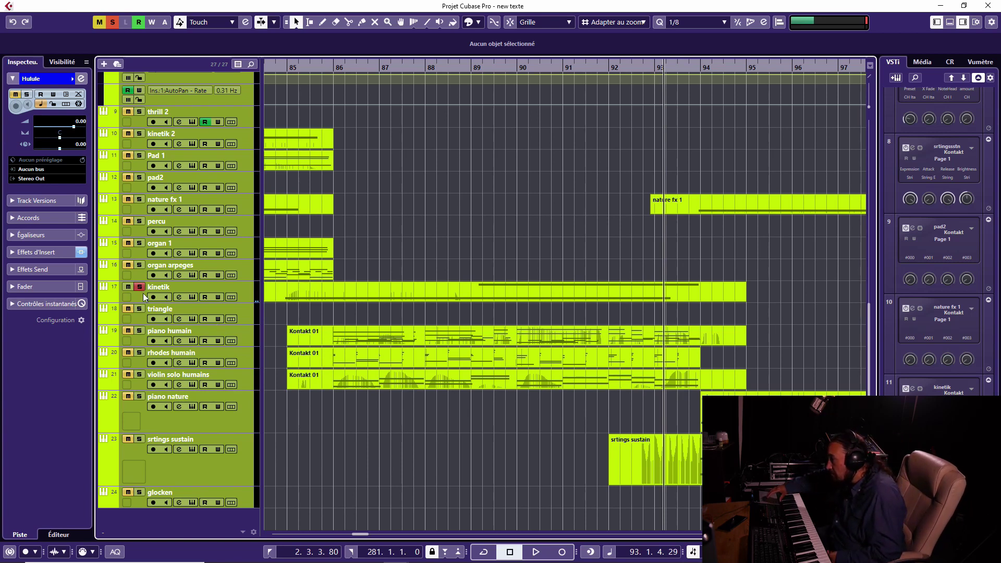
- Remove the solo from kinetik and play the full arrangement from about bar 93 to bar 98
{"action": "left_click", "coordinate": [139, 287]}
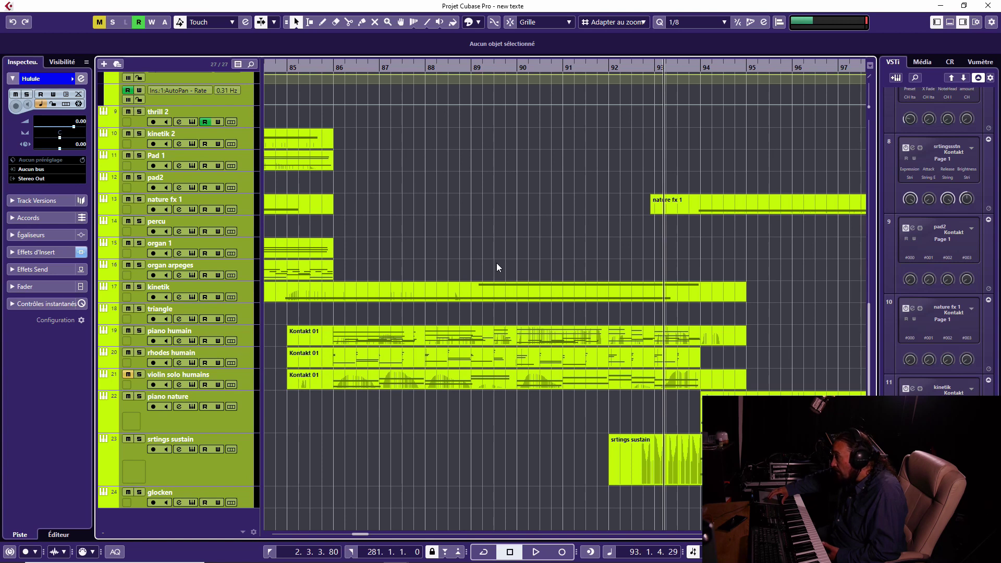
{"action": "key", "text": "g"}
{"action": "key", "text": "g"}
{"action": "key", "text": "g"}
{"action": "key", "text": "h"}
{"action": "key", "text": "h"}
{"action": "key", "text": "h"}
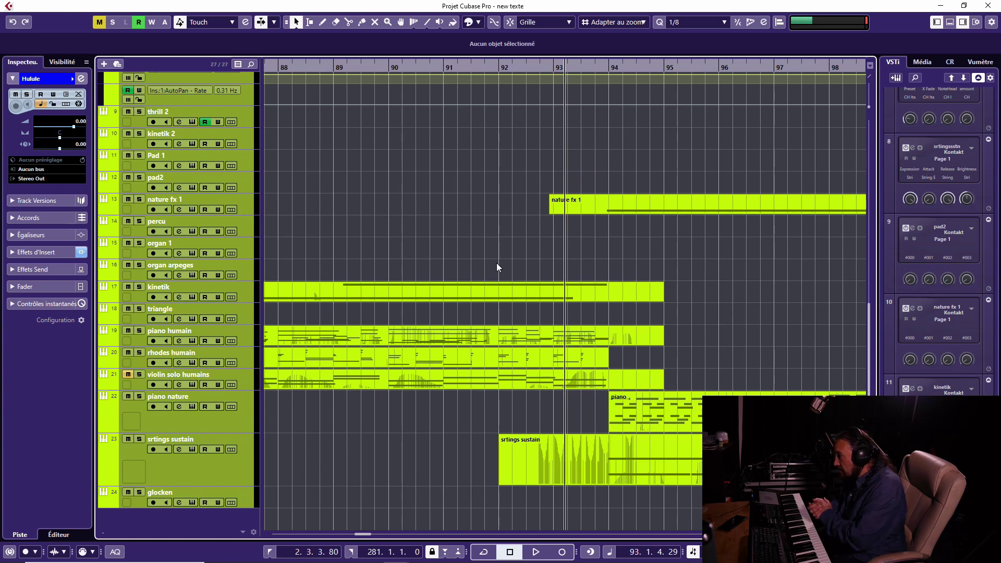
{"action": "key", "text": "space"}
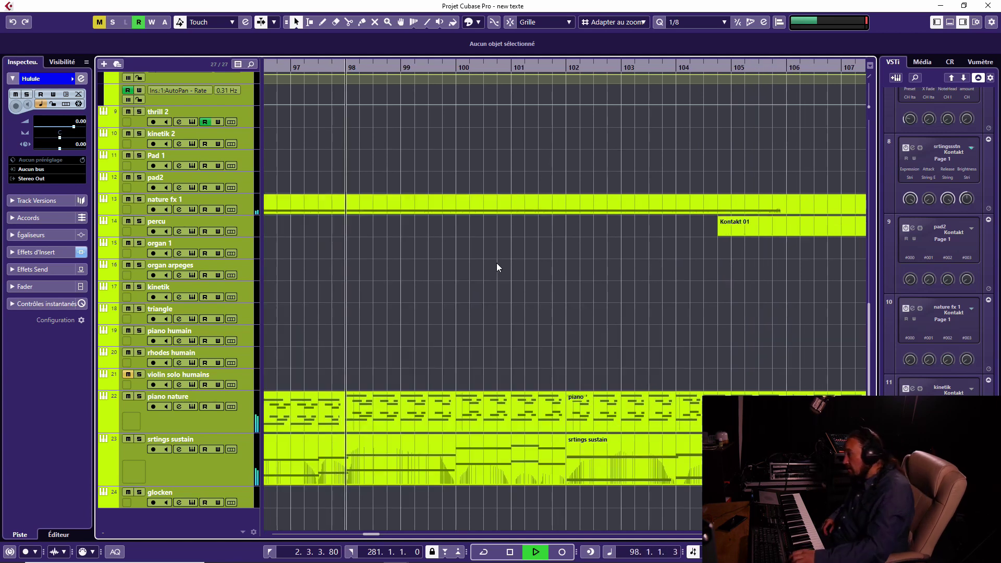
{"action": "key", "text": "space"}
- Rewind to about bar 93, solo the piano nature track and play it
{"action": "key", "text": "KP_Subtract"}
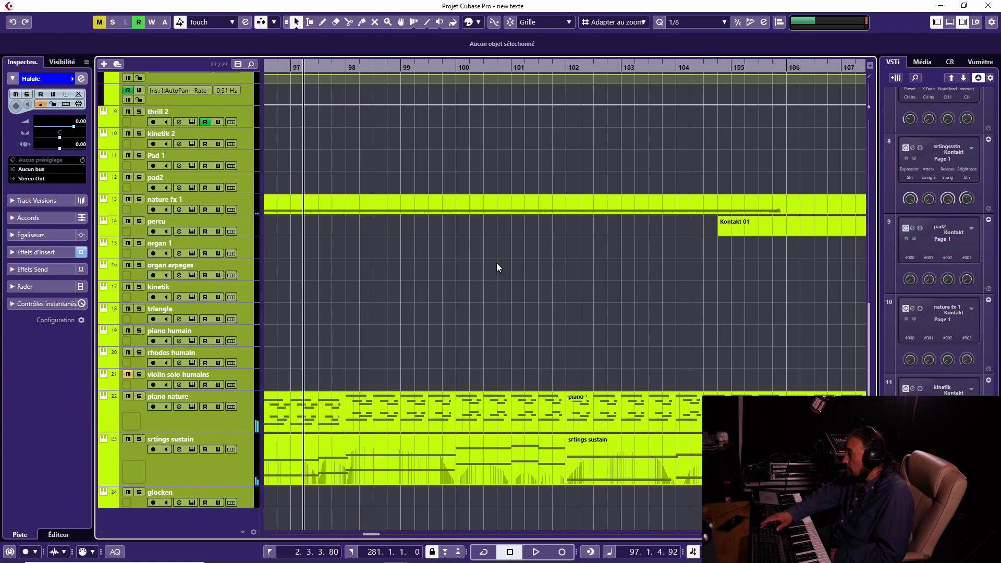
{"action": "key", "text": "KP_Subtract"}
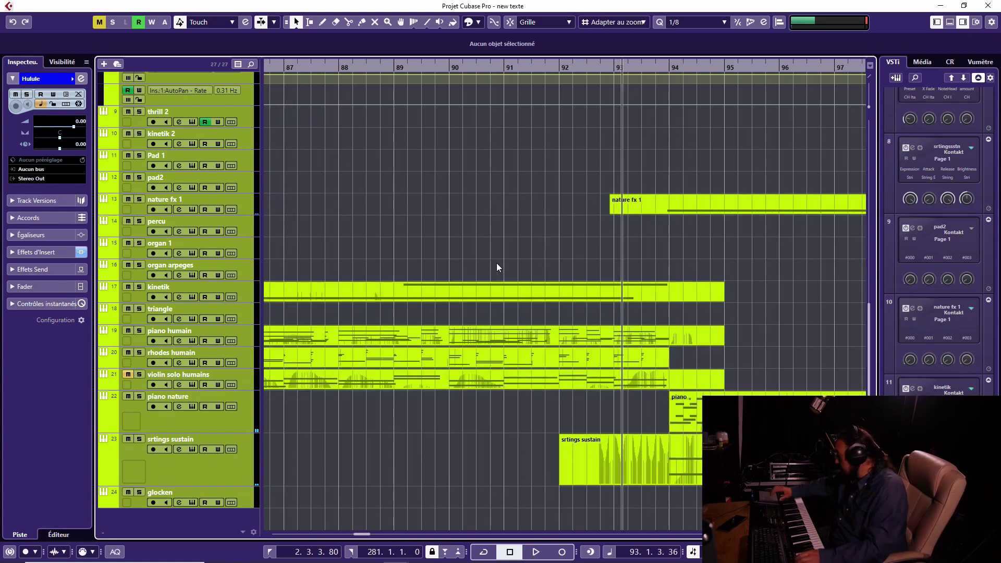
{"action": "left_click", "coordinate": [237, 429]}
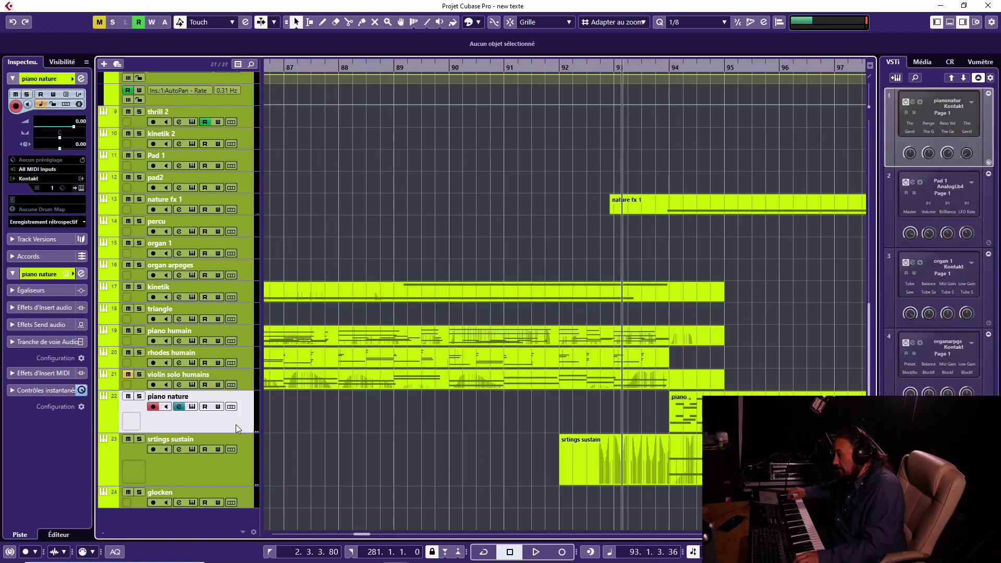
{"action": "key", "text": "s"}
{"action": "key", "text": "space"}
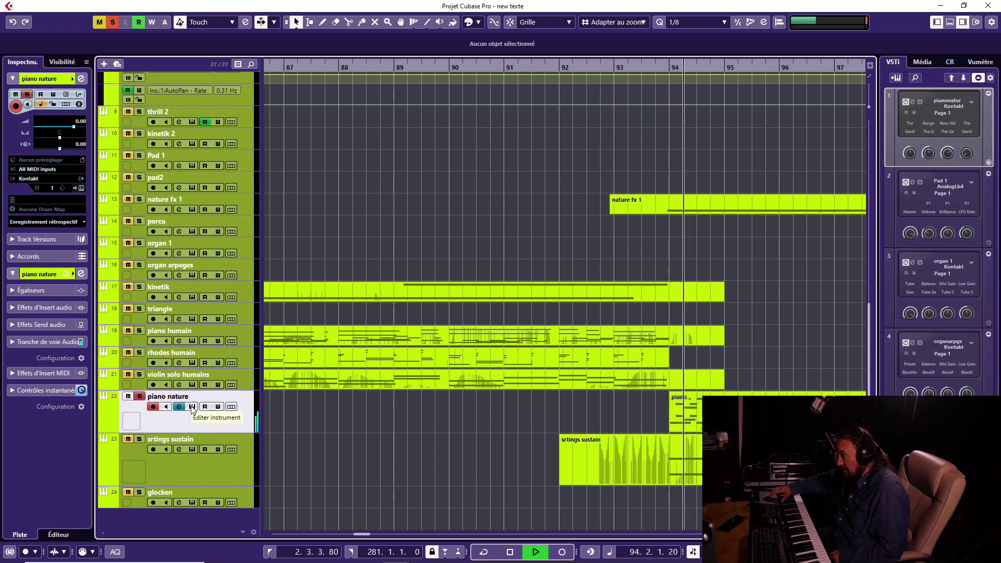
- Show piano nature's Kontakt instrument, The Gentleman, during playback, then close it and stop
{"action": "left_click", "coordinate": [192, 406]}
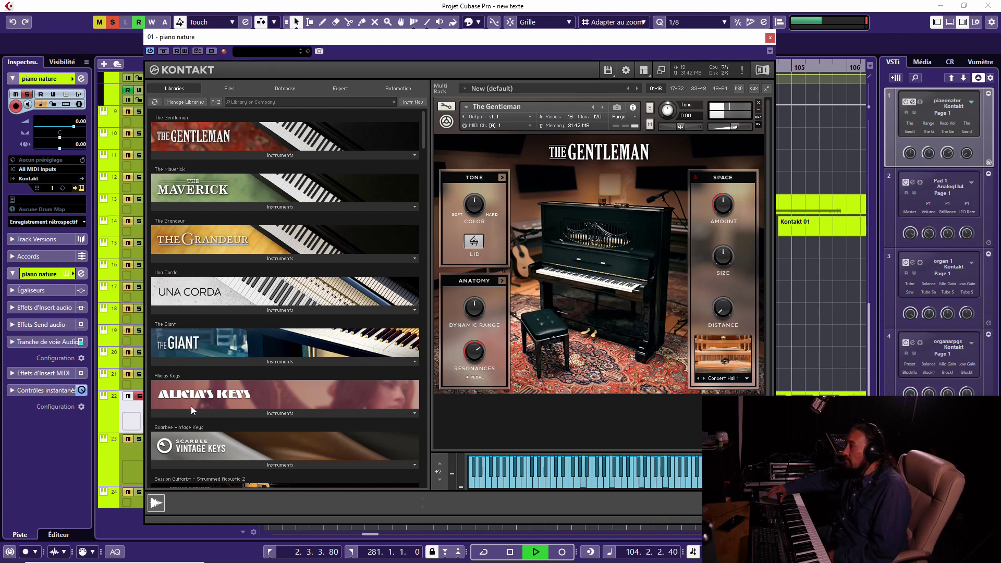
{"action": "left_click", "coordinate": [770, 39]}
{"action": "key", "text": "space"}
- Switch the solo to srtings sustain, play it from about bar 92 and open its Kontakt instrument
{"action": "key", "text": "KP_Subtract"}
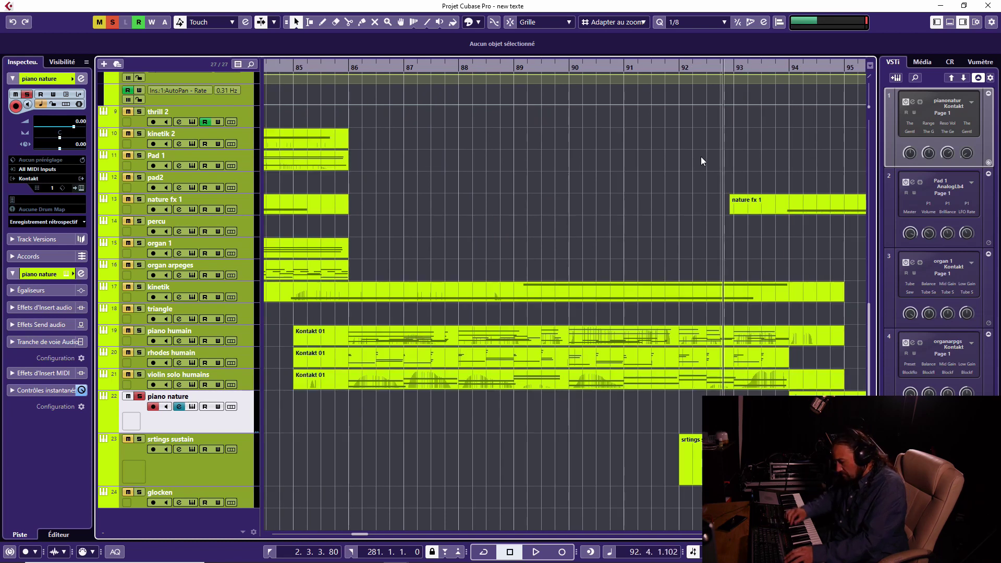
{"action": "key", "text": "Down"}
{"action": "key", "text": "space"}
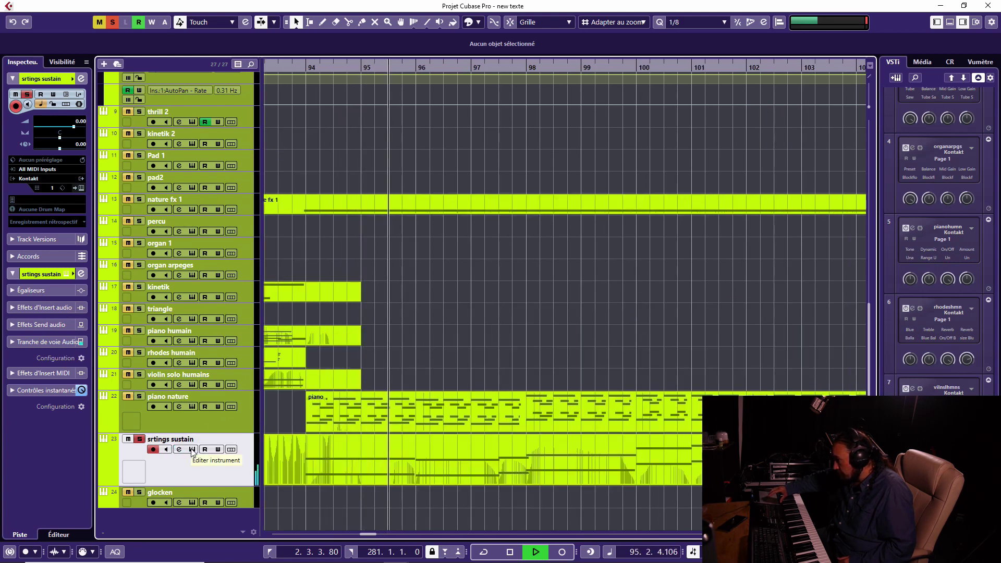
{"action": "left_click", "coordinate": [192, 449]}
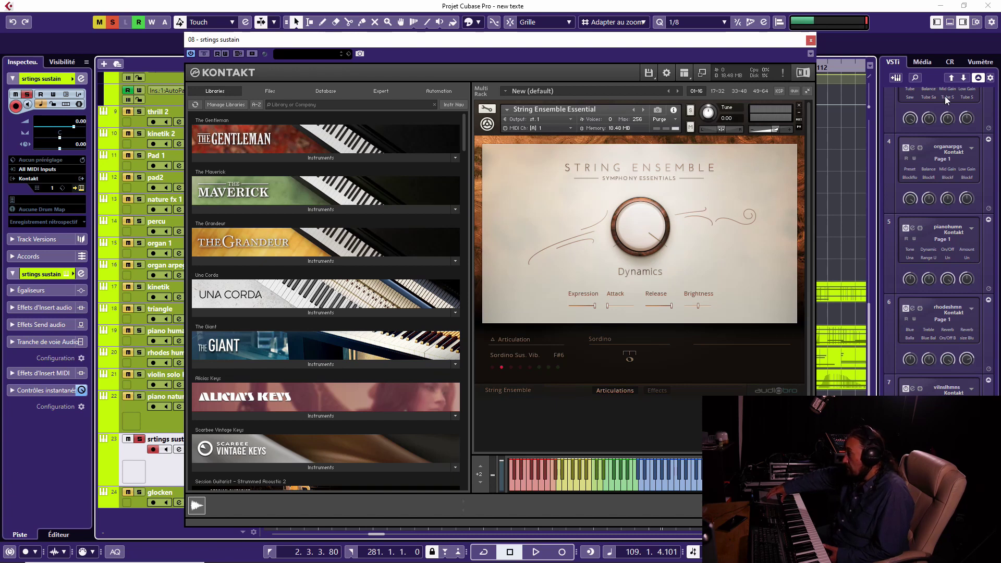
- Close the srtings sustain instrument and remove the track's solo
{"action": "left_click", "coordinate": [811, 40]}
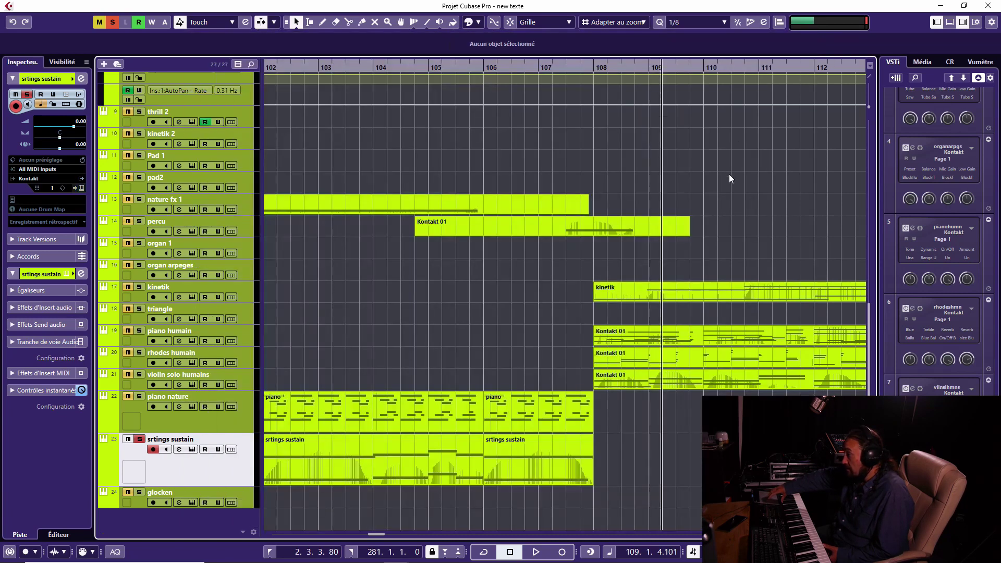
{"action": "left_click", "coordinate": [139, 439]}
- Rewind to about bar 93, solo the nature fx 1 track and play it up to about bar 101
{"action": "key", "text": "KP_Subtract"}
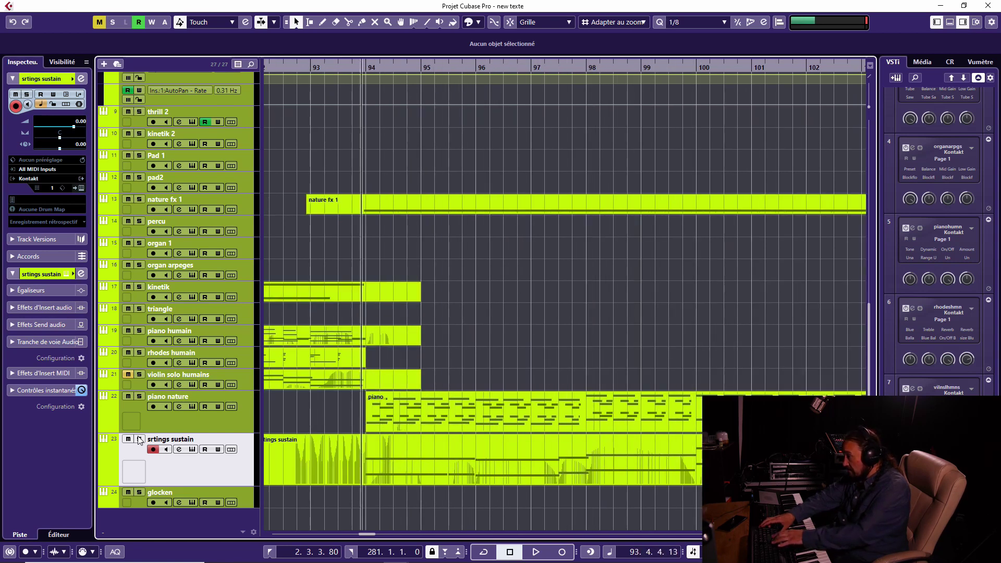
{"action": "key", "text": "Up"}
{"action": "key", "text": "Up"}
{"action": "key", "text": "Up"}
{"action": "key", "text": "Up"}
{"action": "key", "text": "Up"}
{"action": "key", "text": "Up"}
{"action": "key", "text": "Up"}
{"action": "key", "text": "Up"}
{"action": "key", "text": "Up"}
{"action": "key", "text": "Up"}
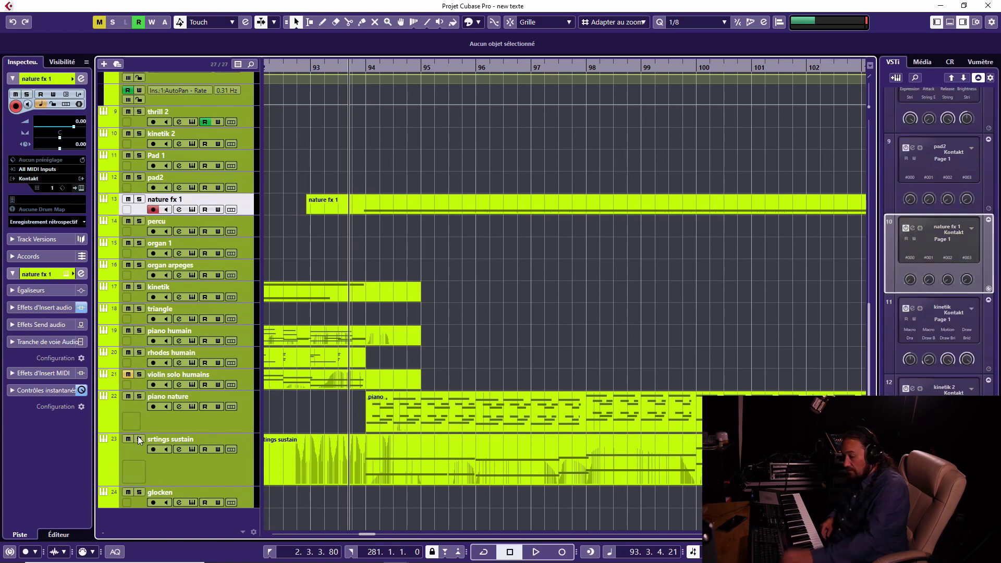
{"action": "key", "text": "s"}
{"action": "key", "text": "space"}
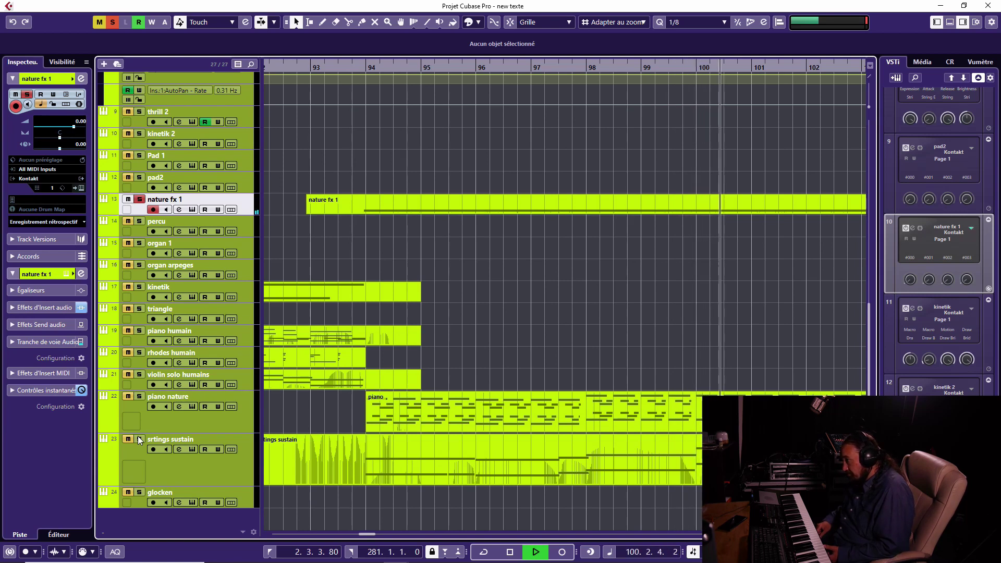
{"action": "key", "text": "space"}
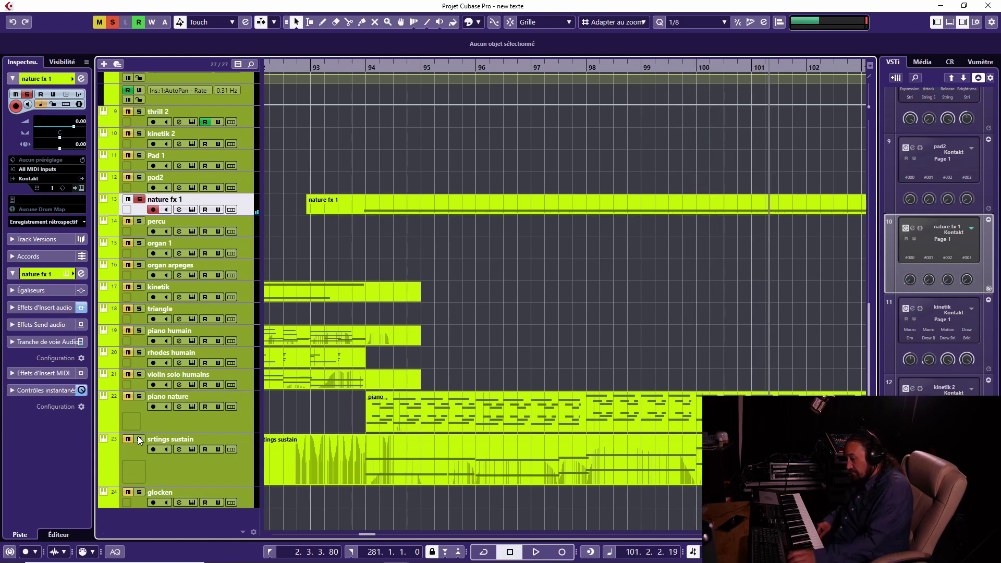
- Remove the solo from nature fx 1 and play the full arrangement from about bar 94 to bar 100
{"action": "key", "text": "KP_Subtract"}
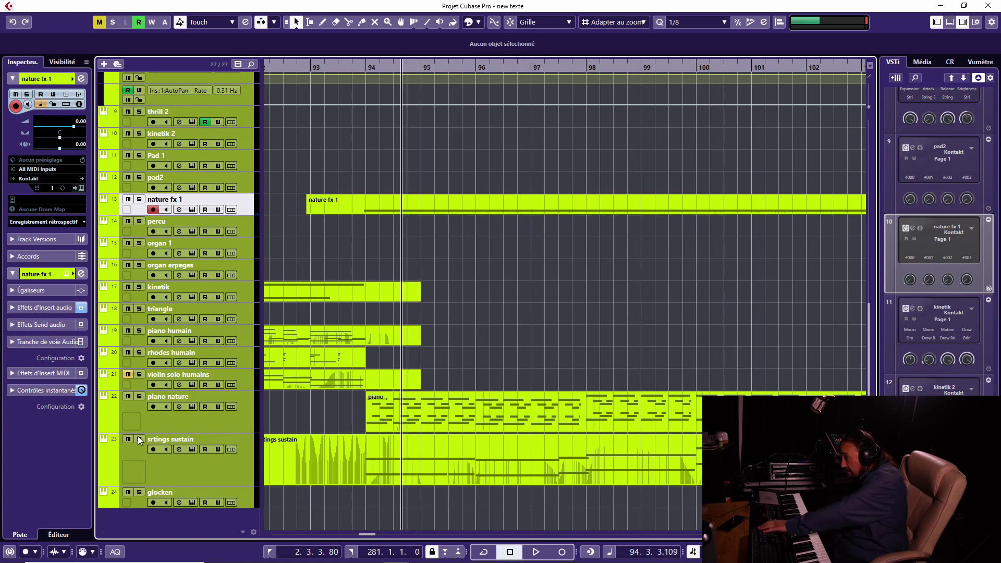
{"action": "key", "text": "space"}
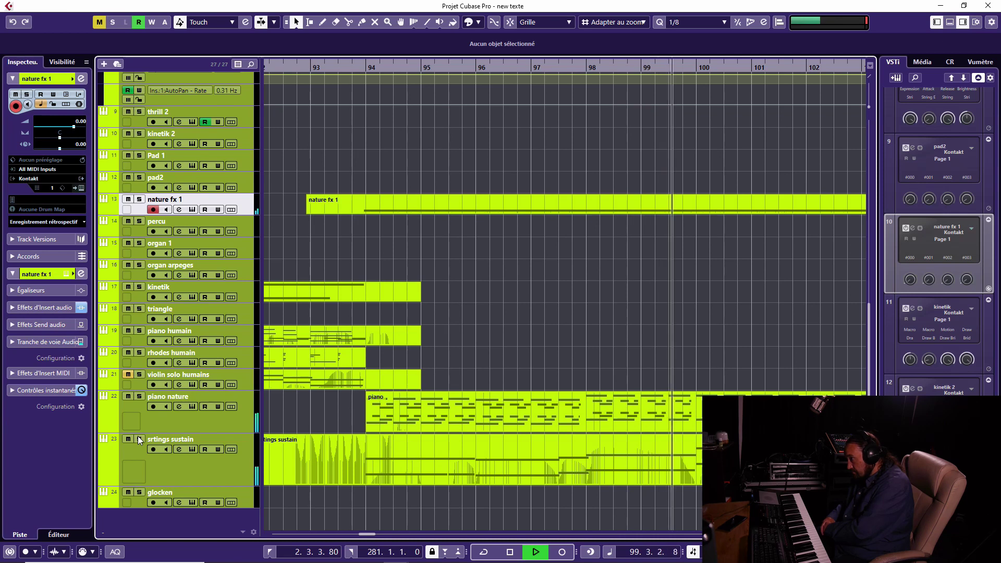
{"action": "key", "text": "space"}
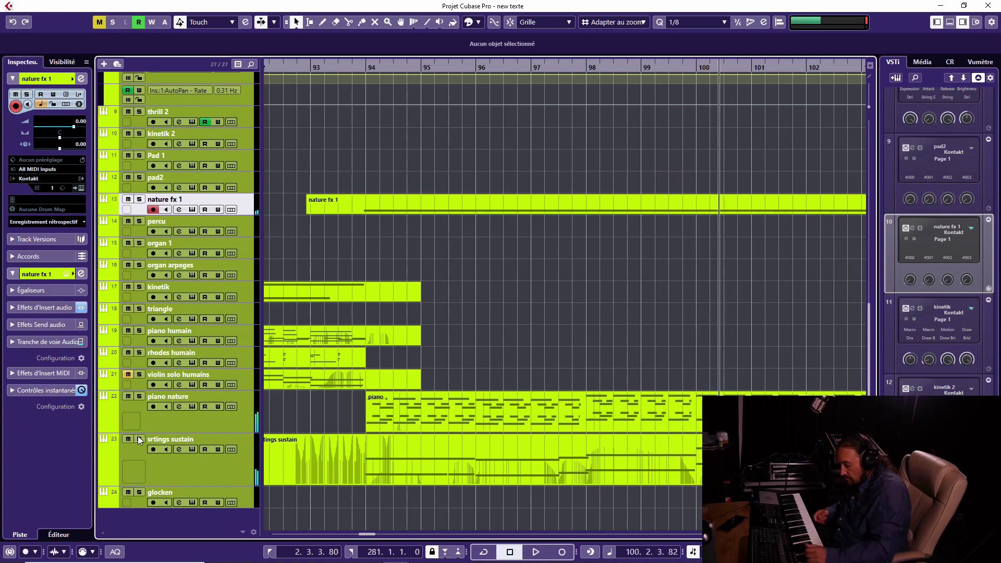
- Zoom the timeline out to show bars 73 to 127, then move forward and play the full arrangement until about bar 108
{"action": "key", "text": "g"}
{"action": "key", "text": "g"}
{"action": "key", "text": "g"}
{"action": "key", "text": "g"}
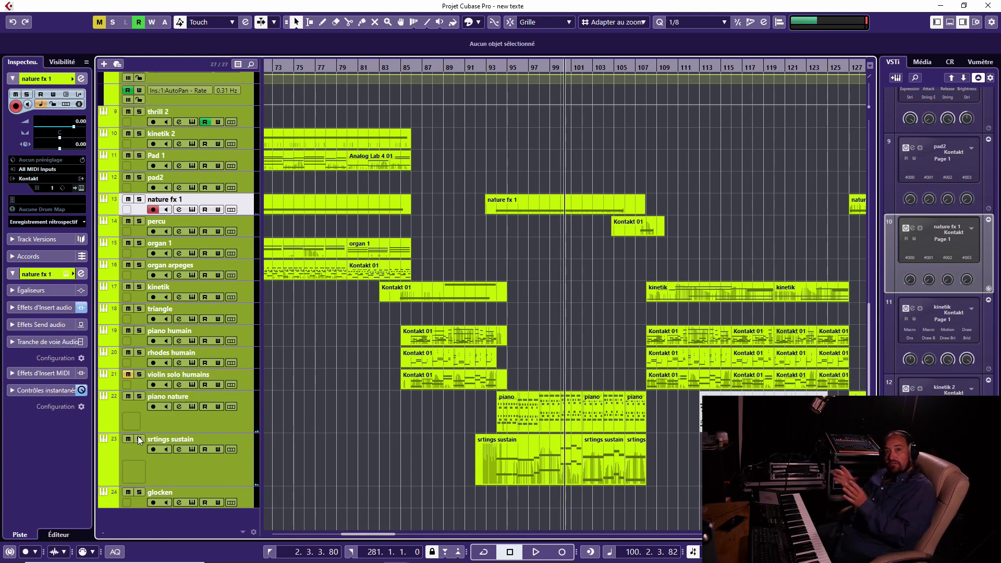
{"action": "key", "text": "KP_Add"}
{"action": "key", "text": "KP_Add"}
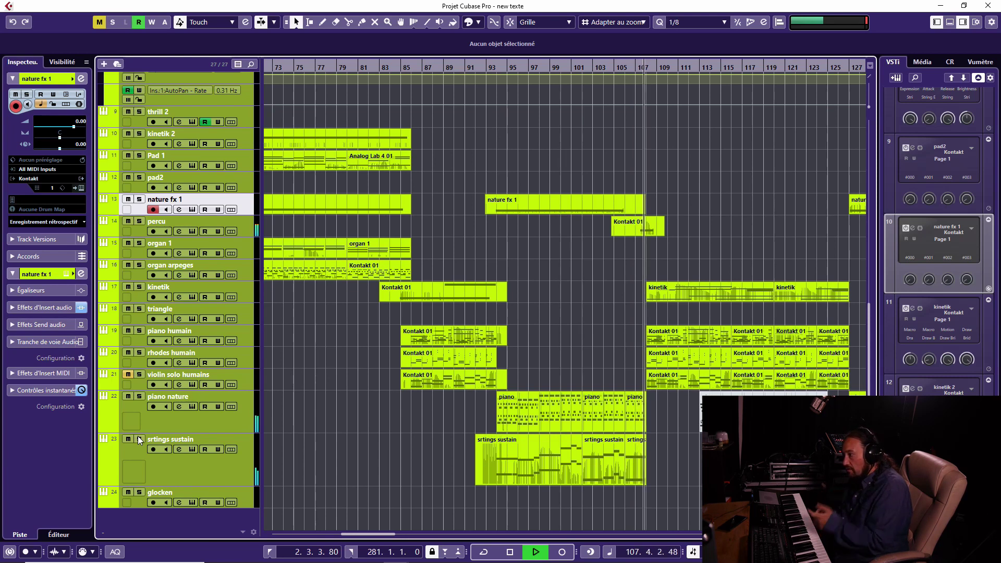
{"action": "key", "text": "space"}
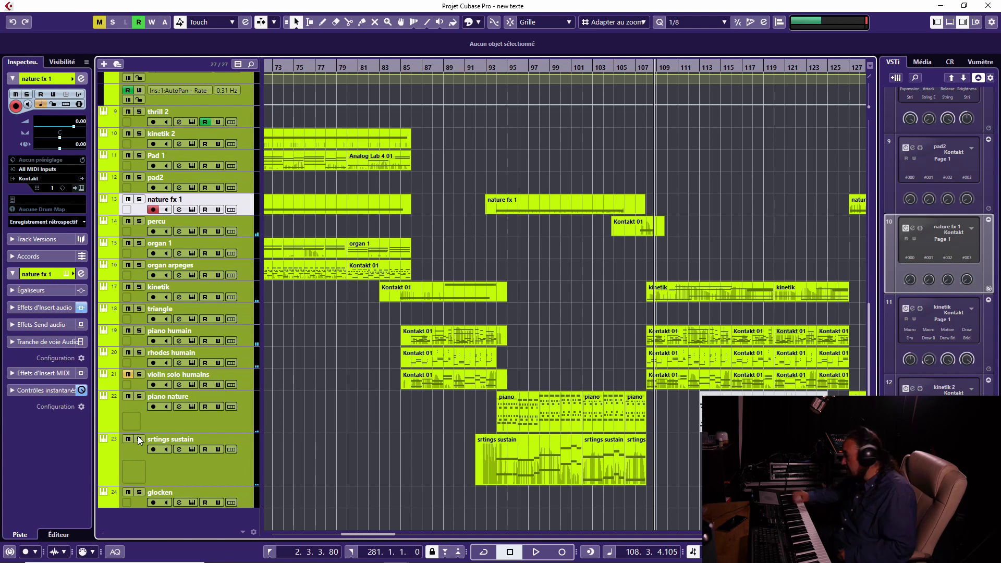
- Solo the percu track, play it from about bar 106 and open its Kontakt instrument
{"action": "left_click", "coordinate": [245, 218]}
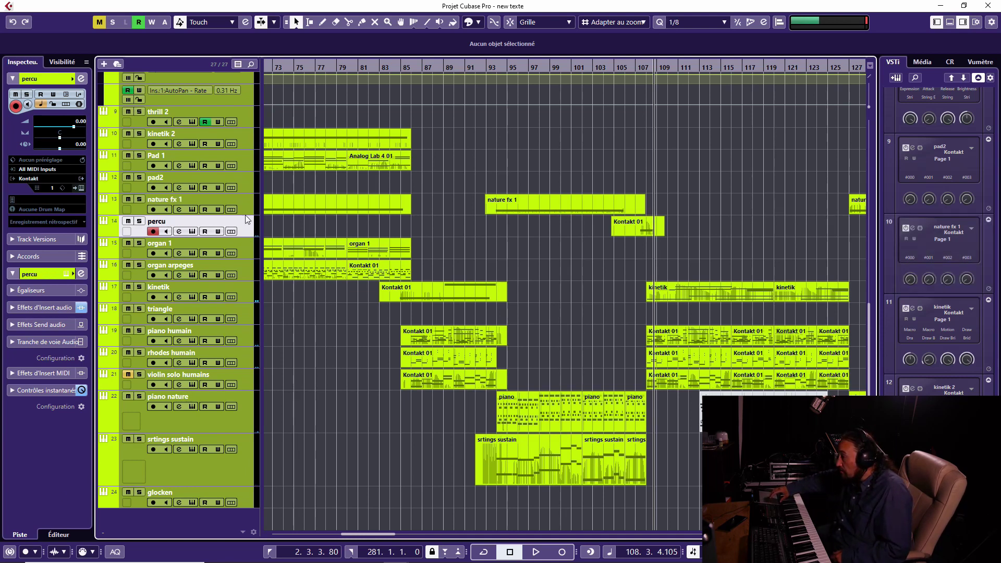
{"action": "left_click", "coordinate": [139, 221]}
{"action": "key", "text": "space"}
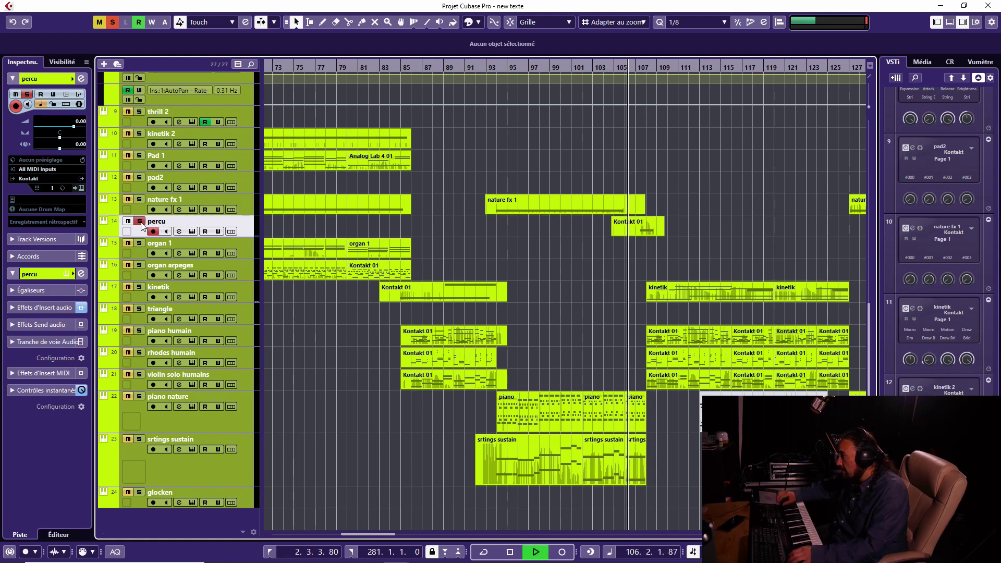
{"action": "left_click", "coordinate": [193, 231]}
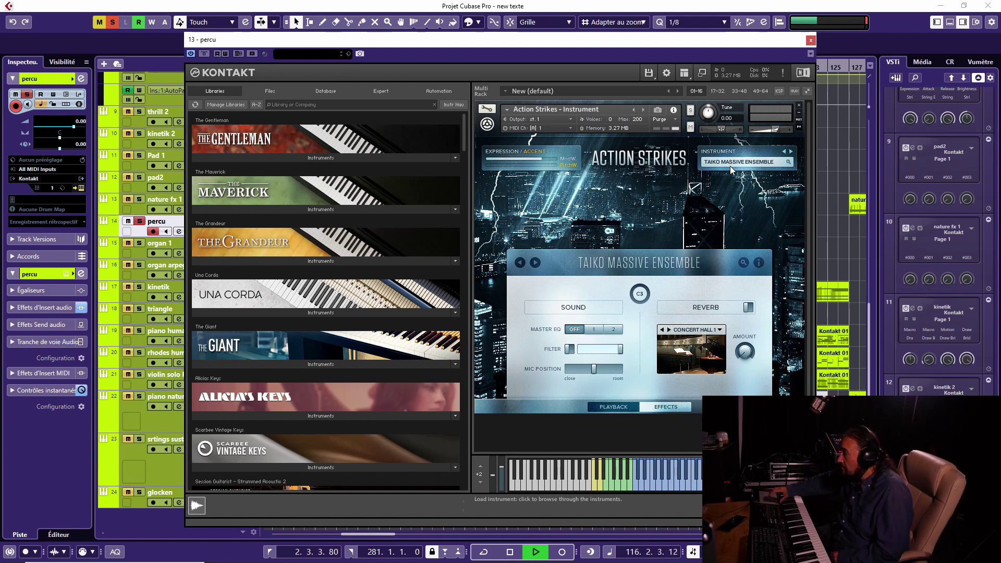
- Close the percu instrument, stop playback and rewind to about bar 107
{"action": "left_click", "coordinate": [811, 41]}
{"action": "key", "text": "space"}
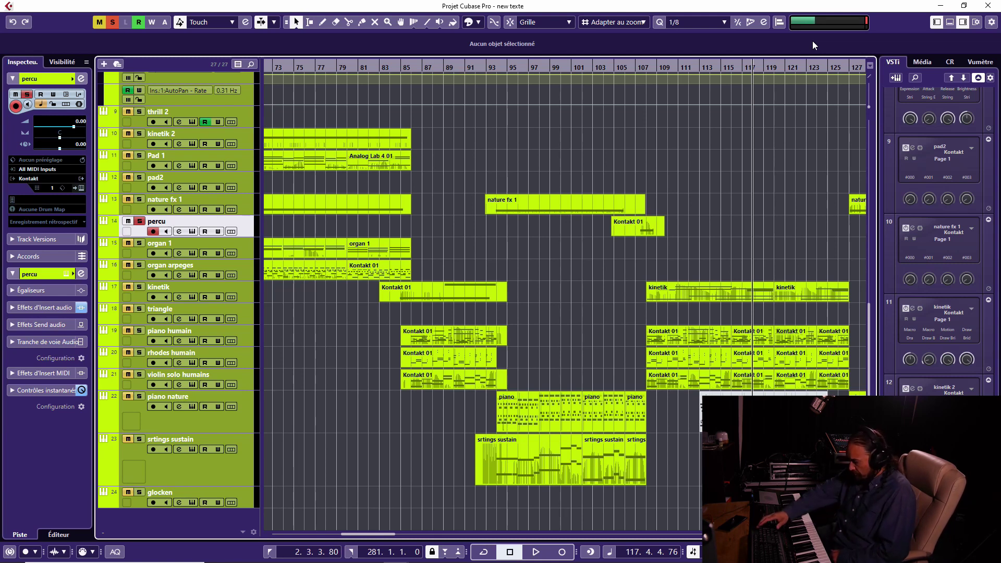
{"action": "key", "text": "KP_Subtract"}
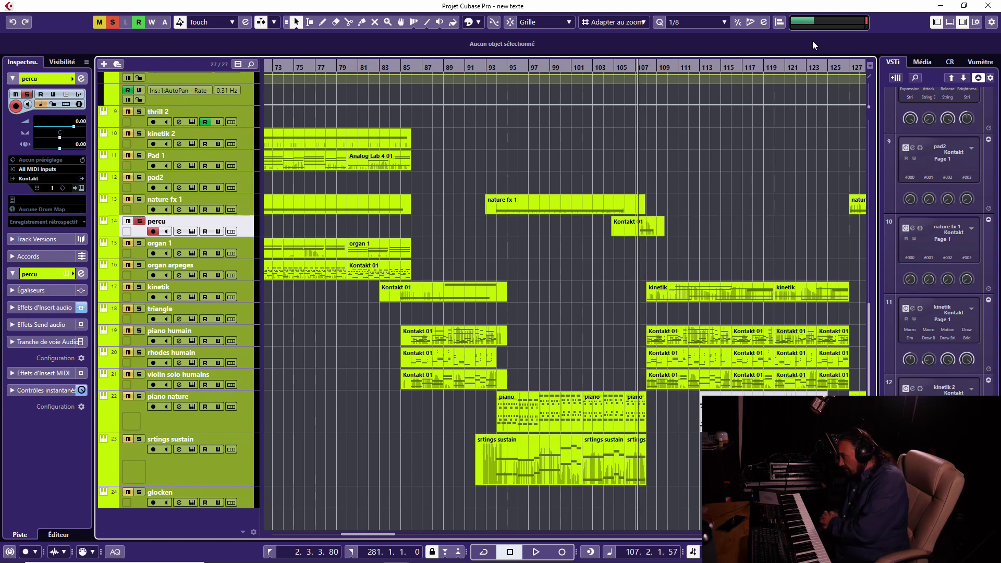
- Move the playback position forward to about bar 163 and remove the solo from the percu track
{"action": "key", "text": "h"}
{"action": "key", "text": "h"}
{"action": "key", "text": "h"}
{"action": "key", "text": "h"}
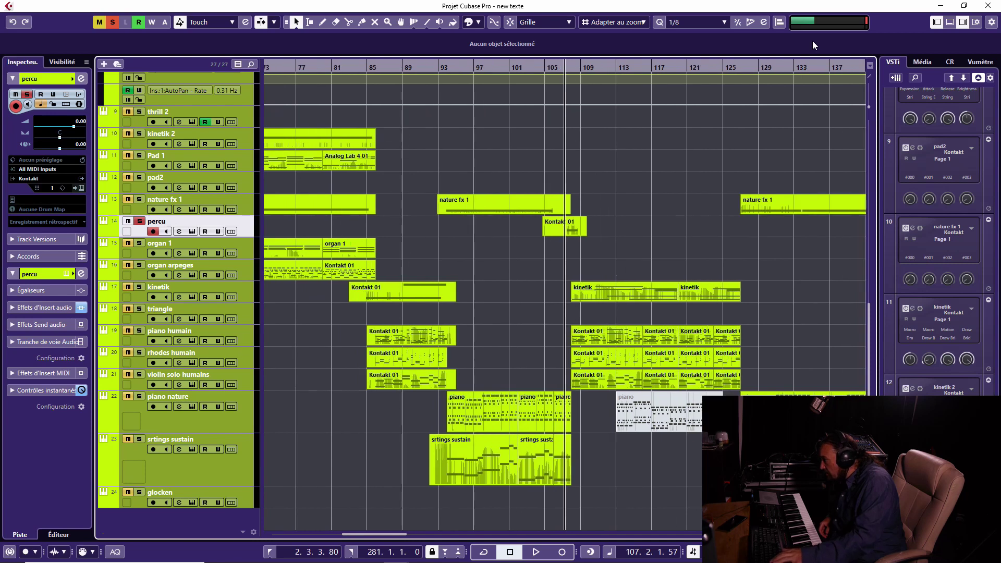
{"action": "key", "text": "KP_Add"}
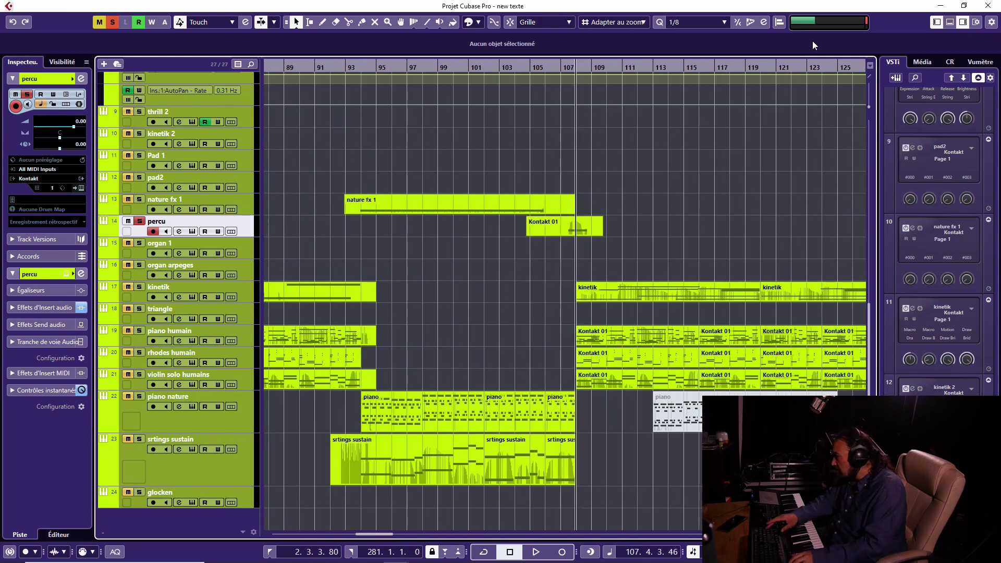
{"action": "key", "text": "KP_Add"}
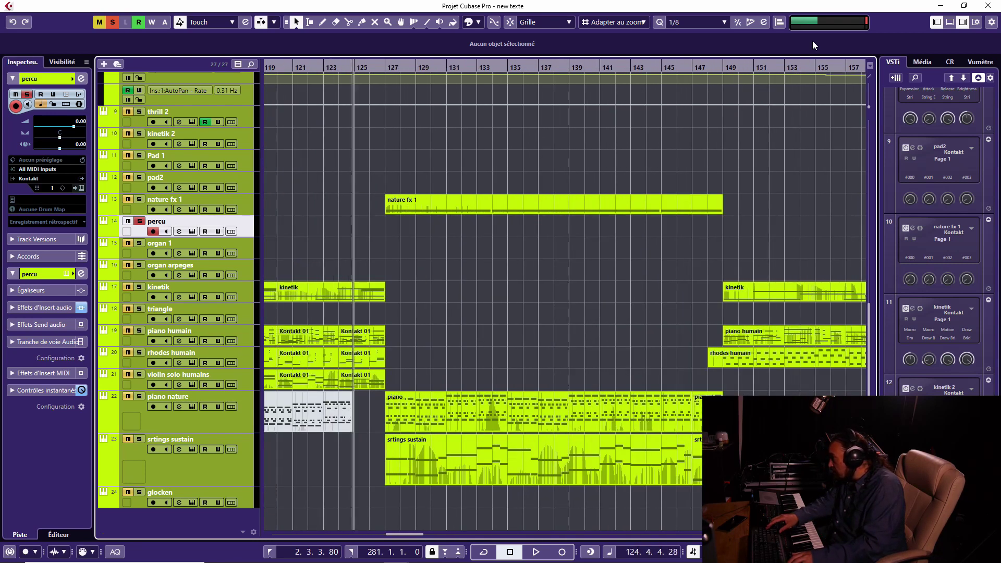
{"action": "key", "text": "KP_Add"}
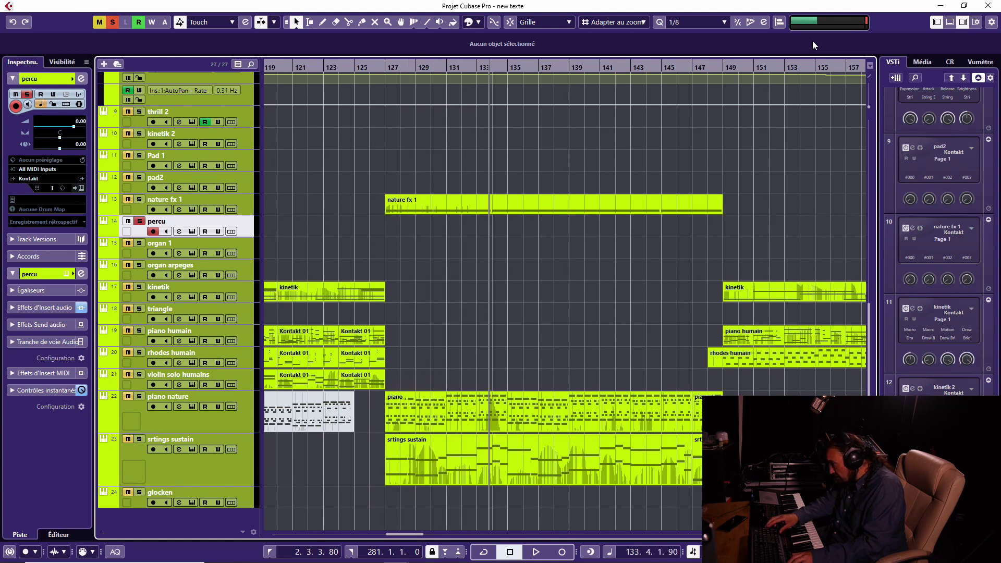
{"action": "key", "text": "KP_Add"}
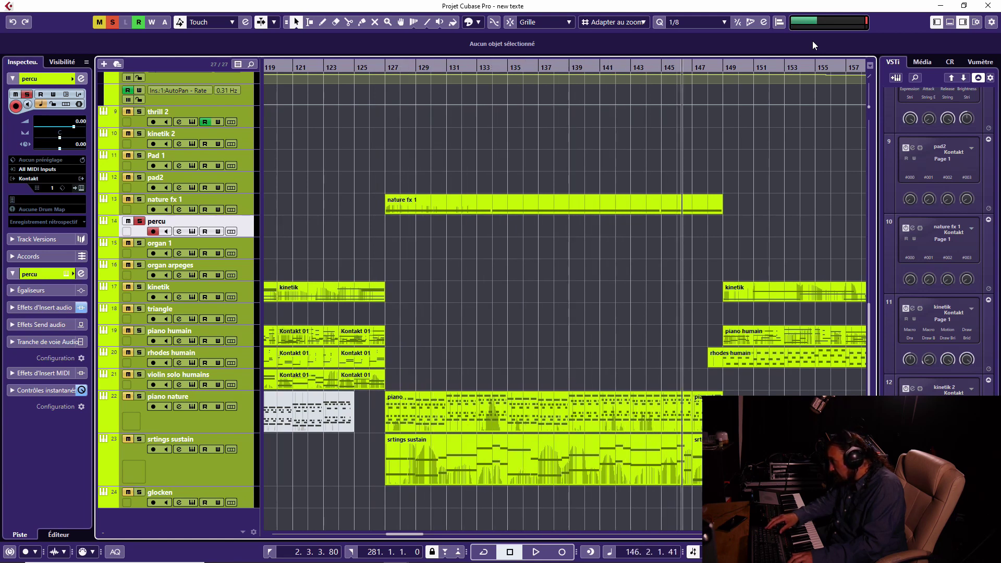
{"action": "key", "text": "KP_Add"}
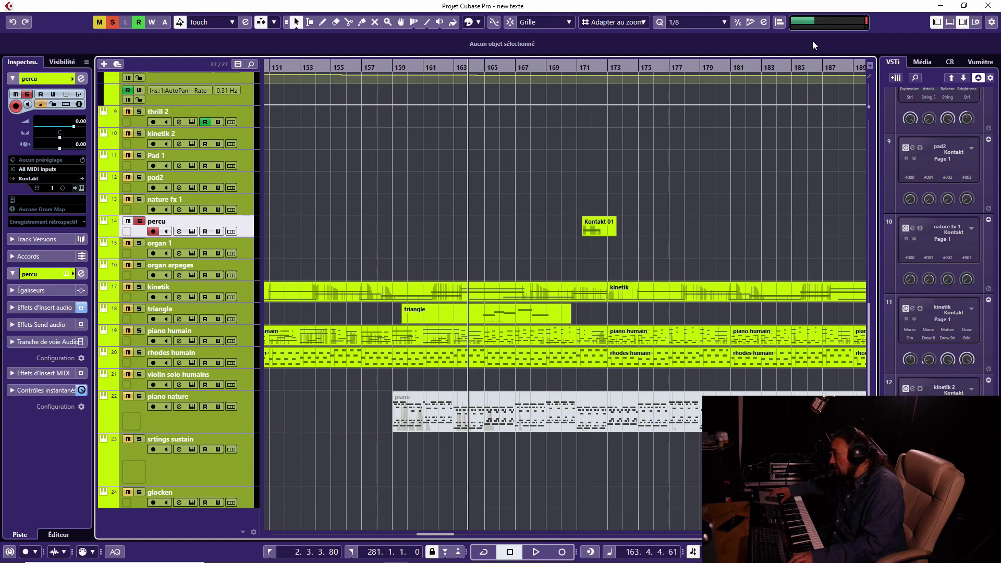
{"action": "left_click", "coordinate": [139, 221]}
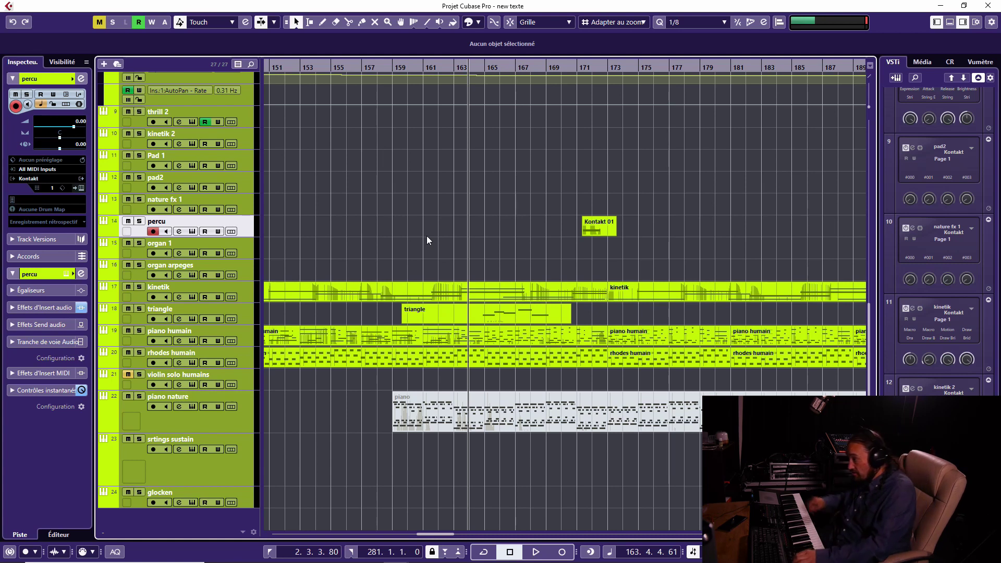
- Solo the triangle track and play it from about bar 163 to bar 168
{"action": "left_click", "coordinate": [141, 311]}
{"action": "key", "text": "space"}
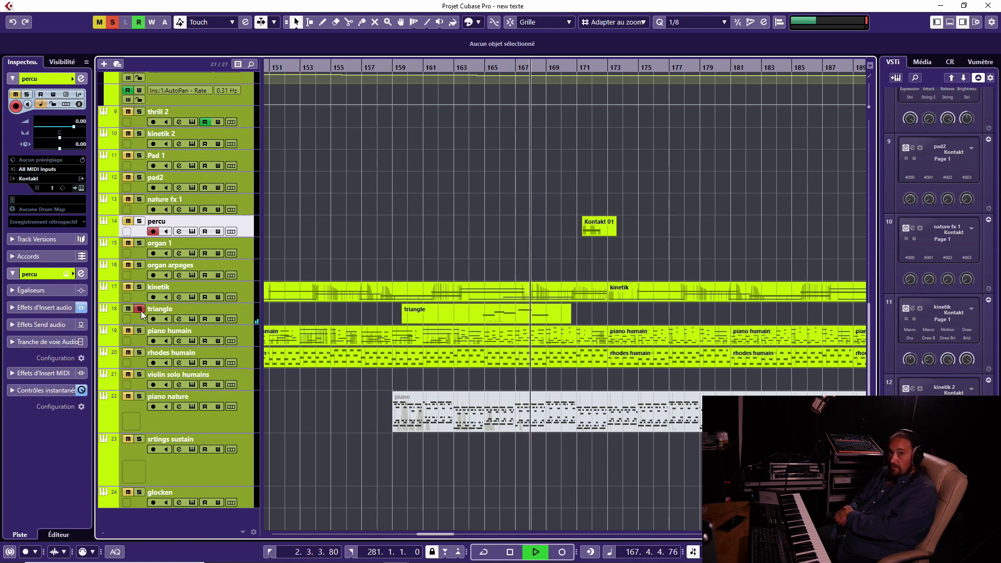
{"action": "key", "text": "space"}
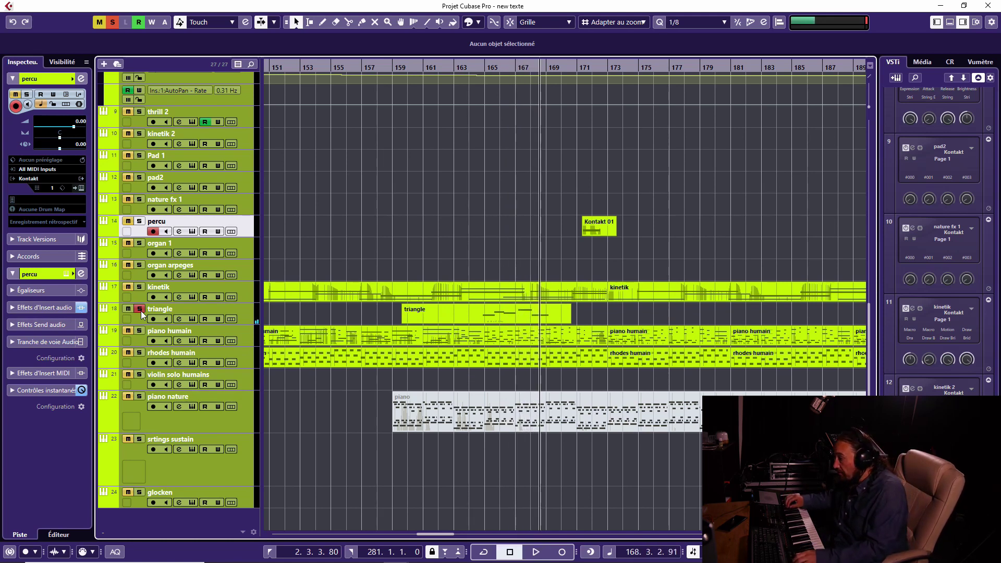
- Remove the solo from triangle and play the full arrangement from about bar 161 to bar 166
{"action": "left_click", "coordinate": [140, 308]}
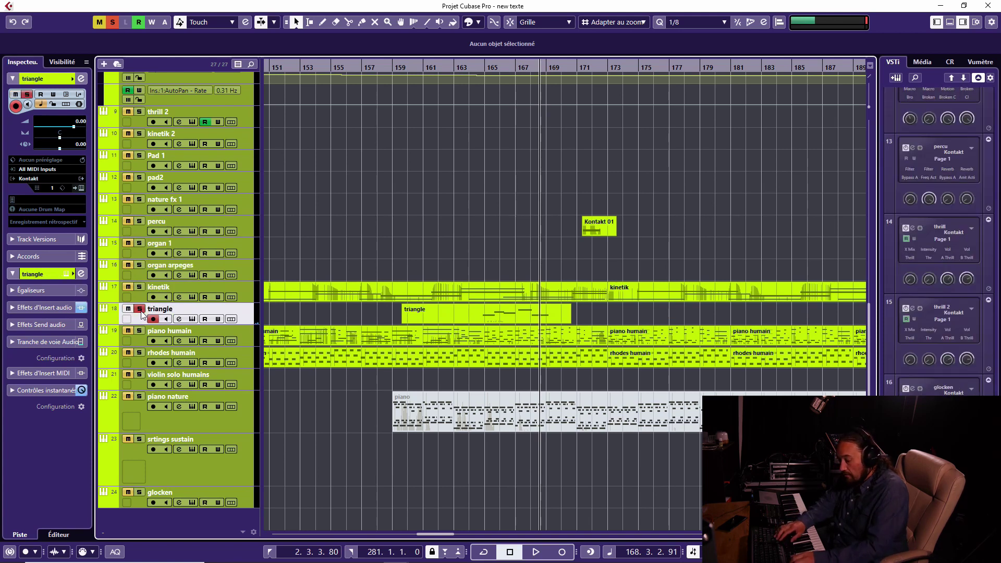
{"action": "key", "text": "KP_Subtract"}
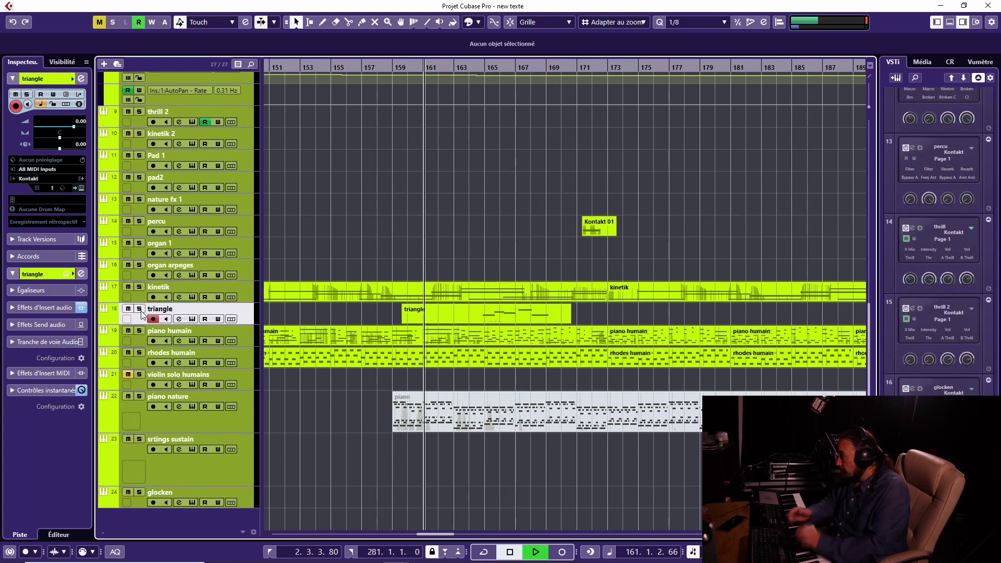
{"action": "key", "text": "space"}
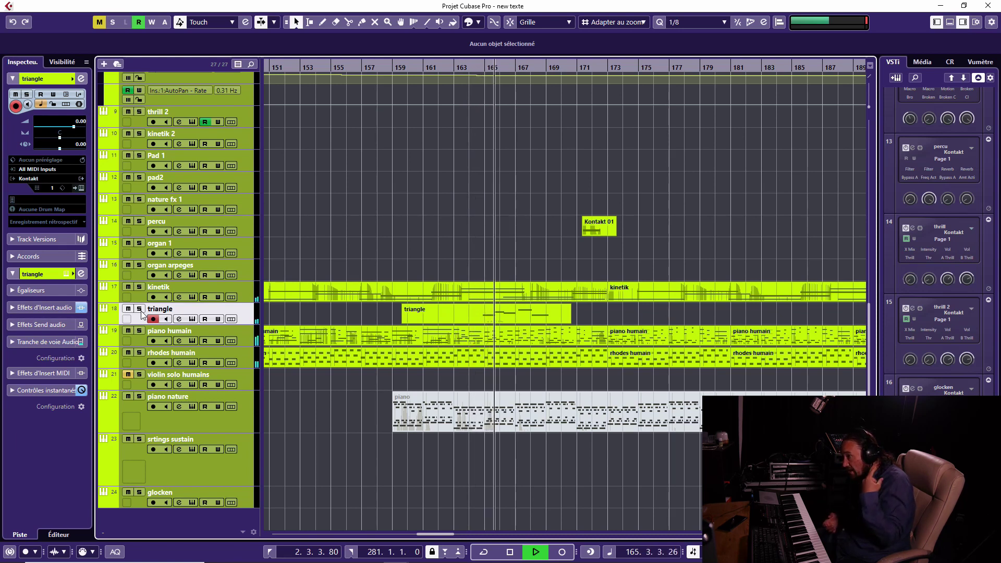
{"action": "key", "text": "space"}
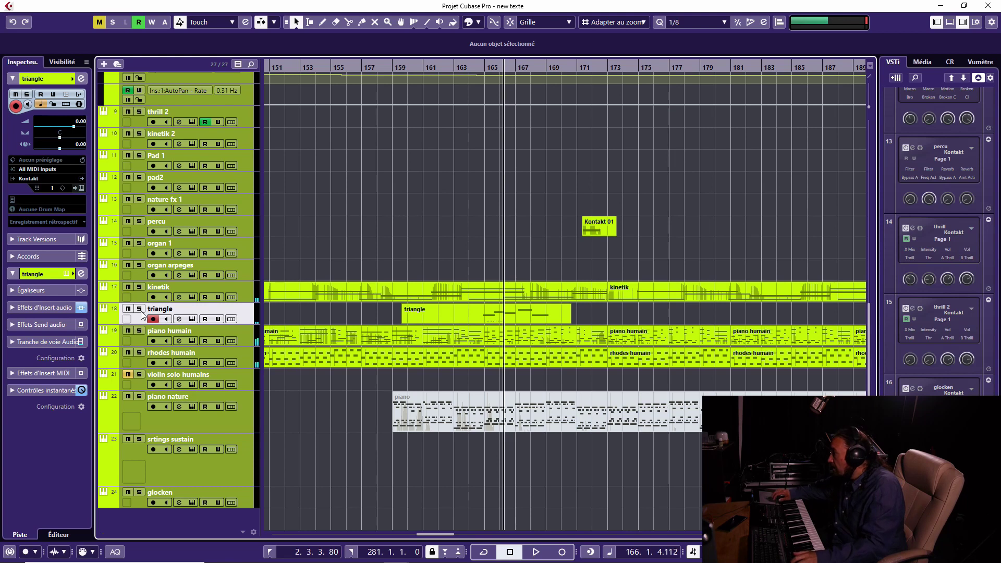
- Solo the thrill track and play it from about bar 147 to bar 157
{"action": "scroll", "coordinate": [140, 311], "scroll_direction": "up", "scroll_amount": 10}
{"action": "scroll", "coordinate": [141, 311], "scroll_direction": "down", "scroll_amount": 3}
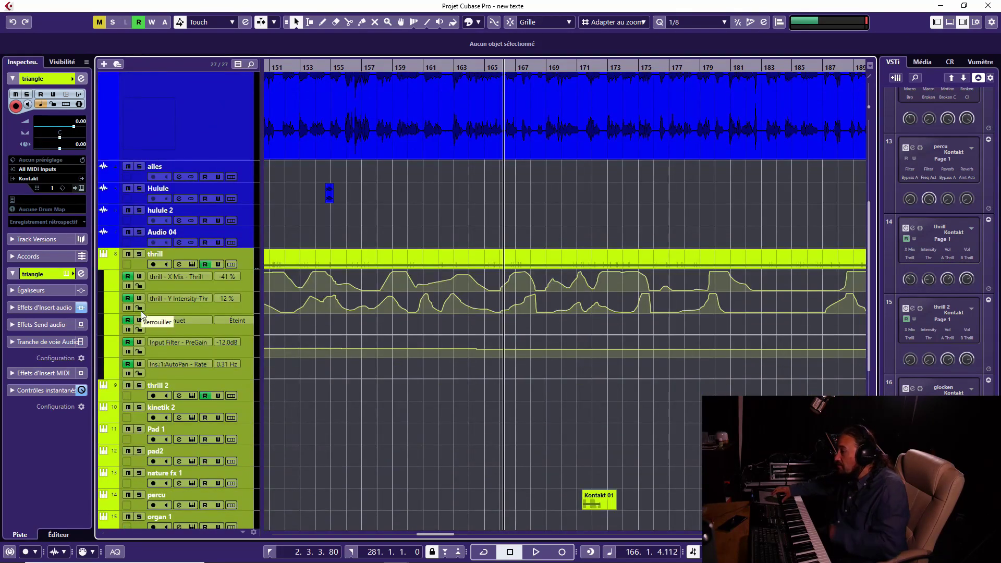
{"action": "left_click", "coordinate": [143, 255]}
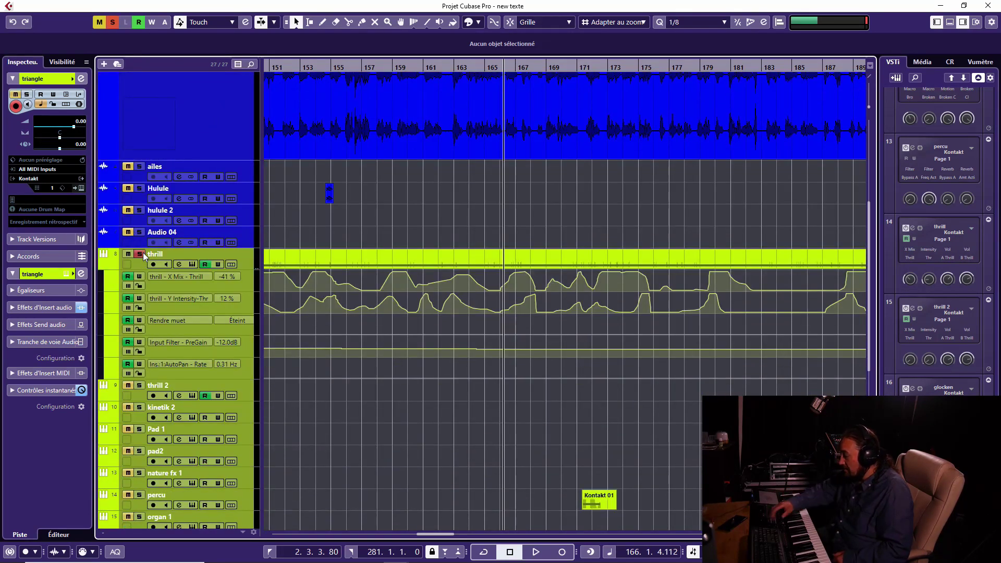
{"action": "key", "text": "KP_Subtract"}
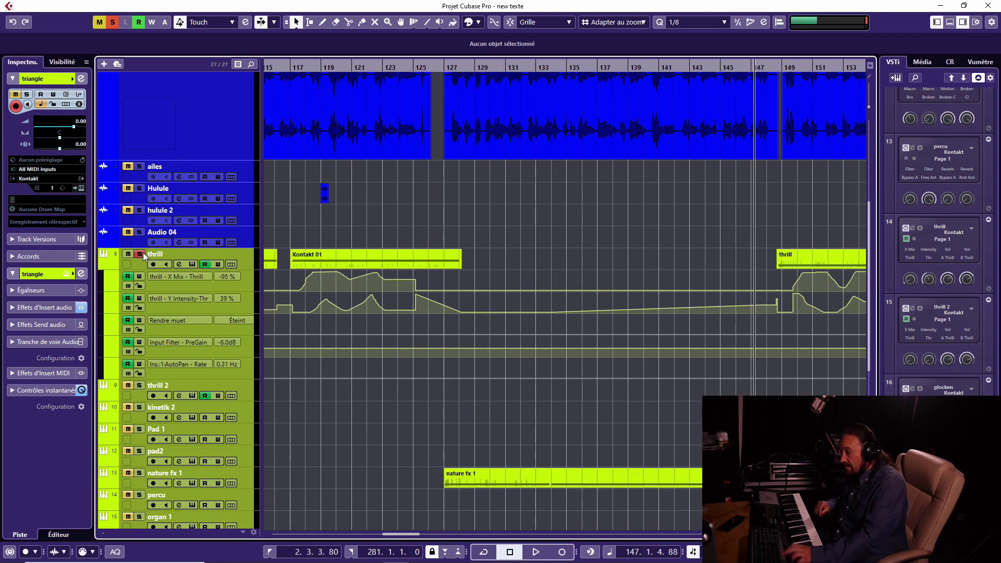
{"action": "key", "text": "space"}
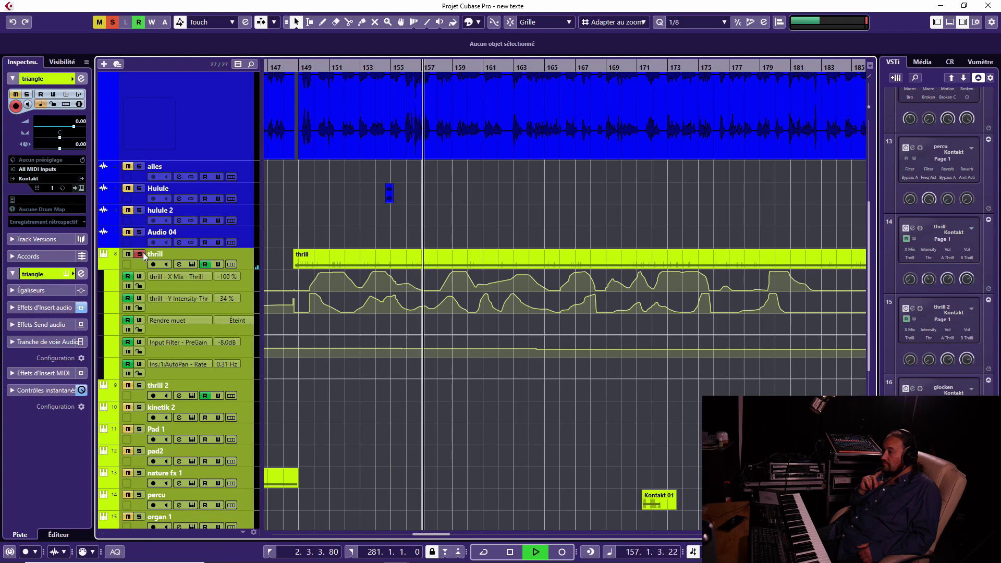
{"action": "key", "text": "space"}
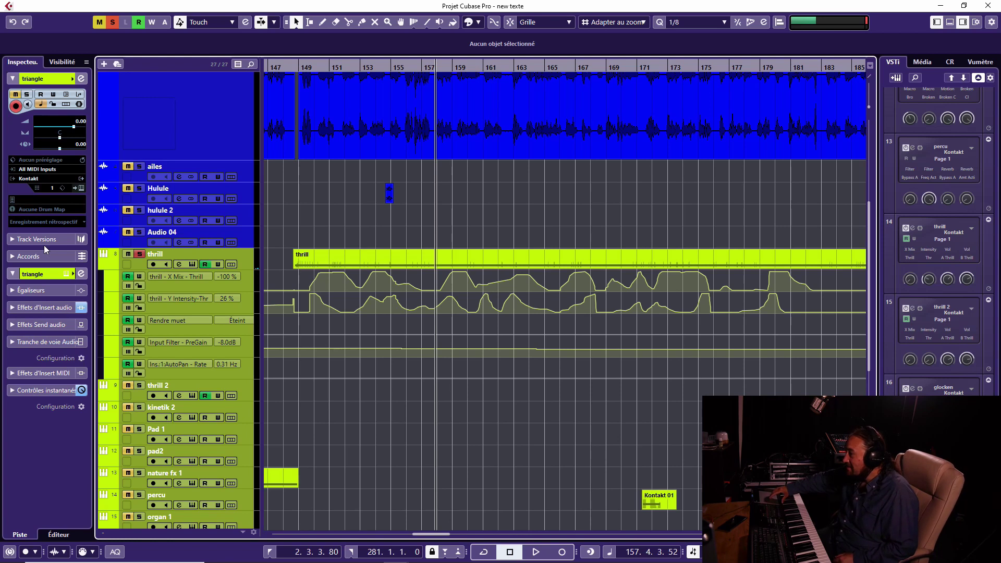
- Inspect the thrill track's Kontakt instrument and its channel settings with the AutoPan insert, playing the track on to about bar 163
{"action": "left_click", "coordinate": [192, 264]}
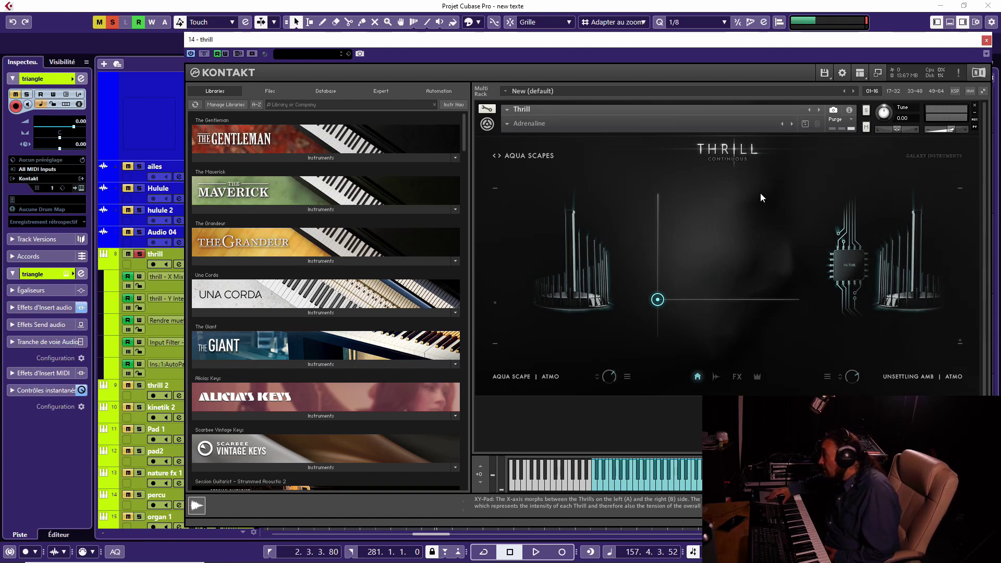
{"action": "left_click", "coordinate": [985, 40]}
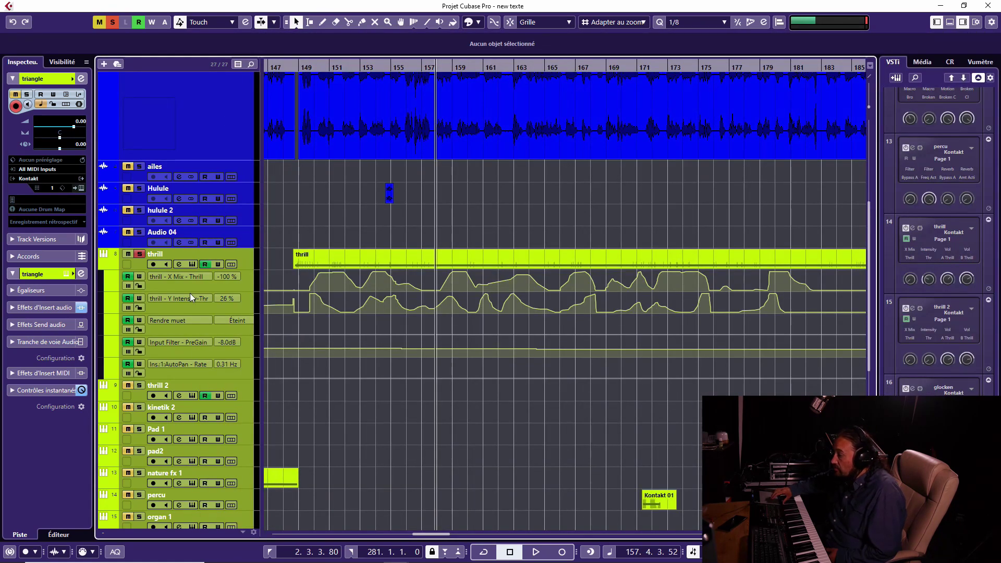
{"action": "left_click", "coordinate": [178, 263]}
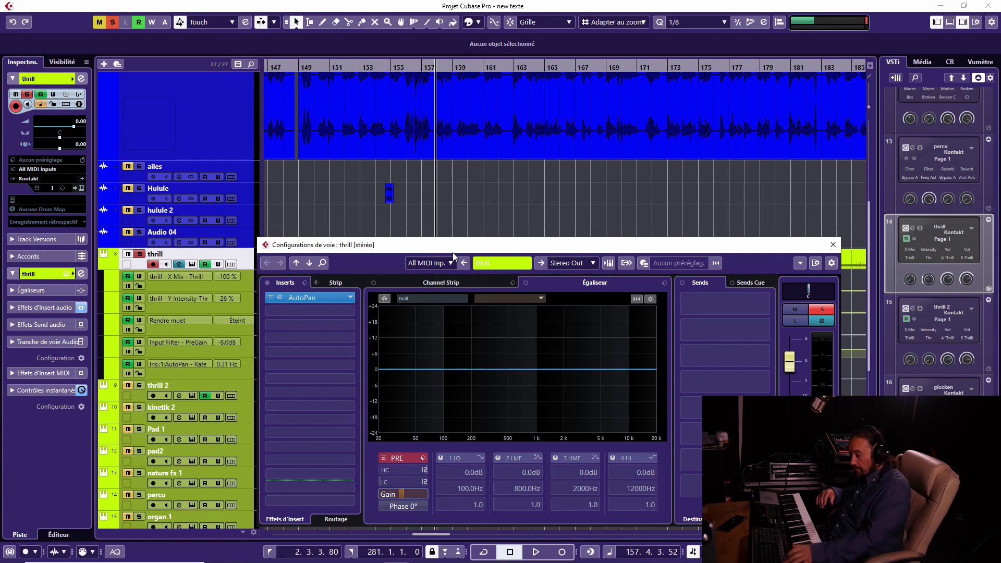
{"action": "key", "text": "space"}
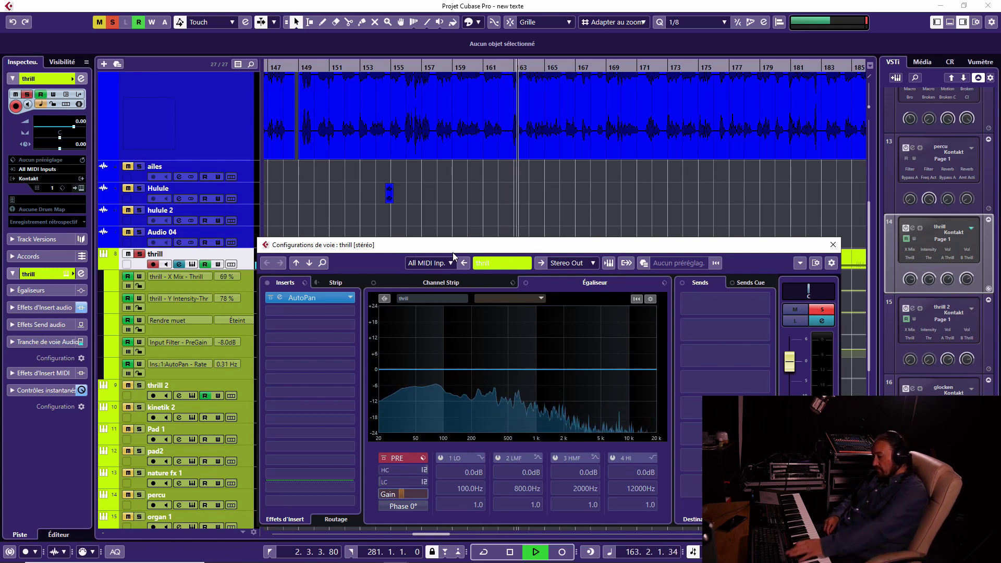
{"action": "key", "text": "space"}
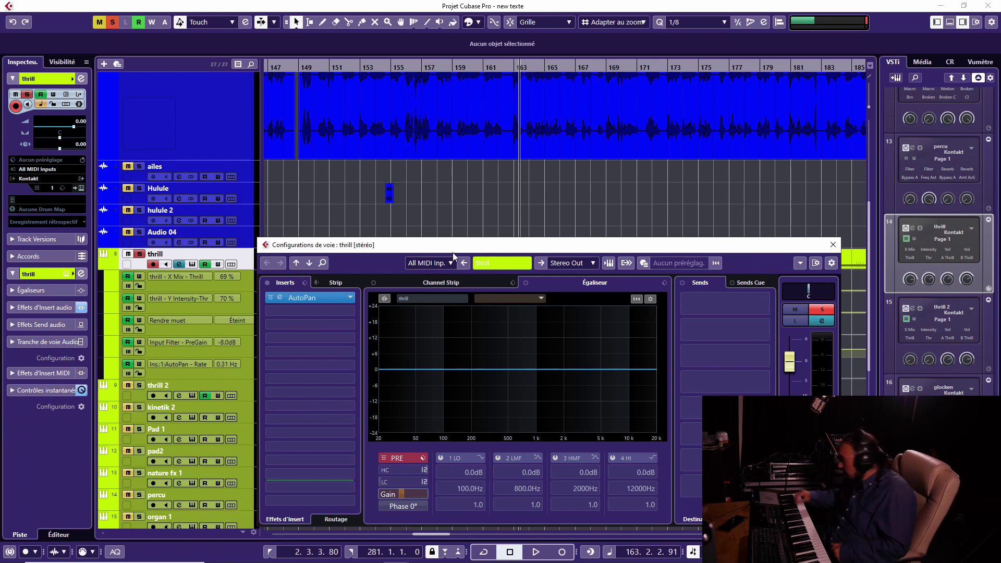
{"action": "left_click", "coordinate": [833, 244]}
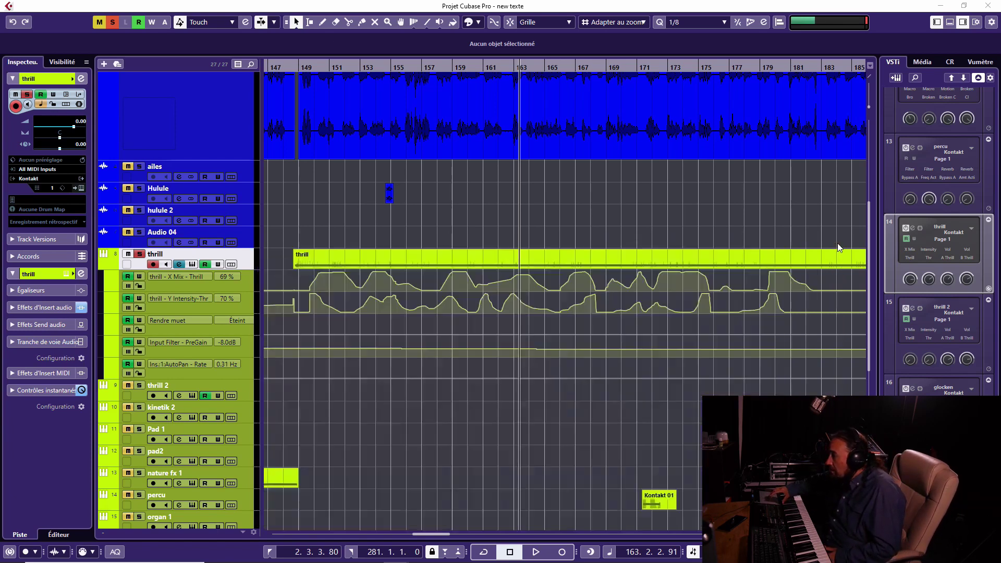
- Remove the solo from thrill and move the playback position to about bar 246, zoomed in to show bars 239 to 254
{"action": "left_click", "coordinate": [139, 254]}
{"action": "key", "text": "g"}
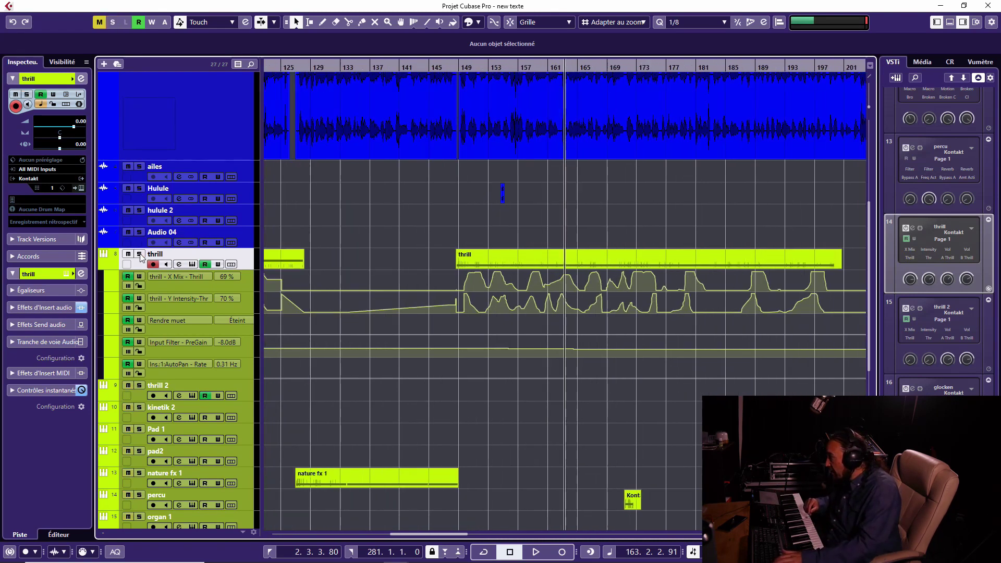
{"action": "key", "text": "g"}
{"action": "key", "text": "g"}
{"action": "key", "text": "g"}
{"action": "key", "text": "g"}
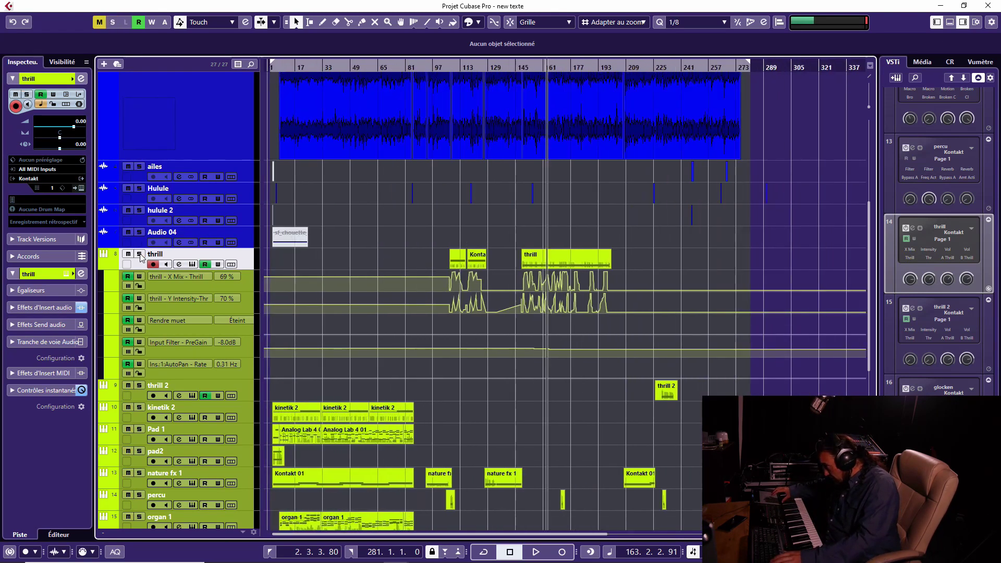
{"action": "key", "text": "h"}
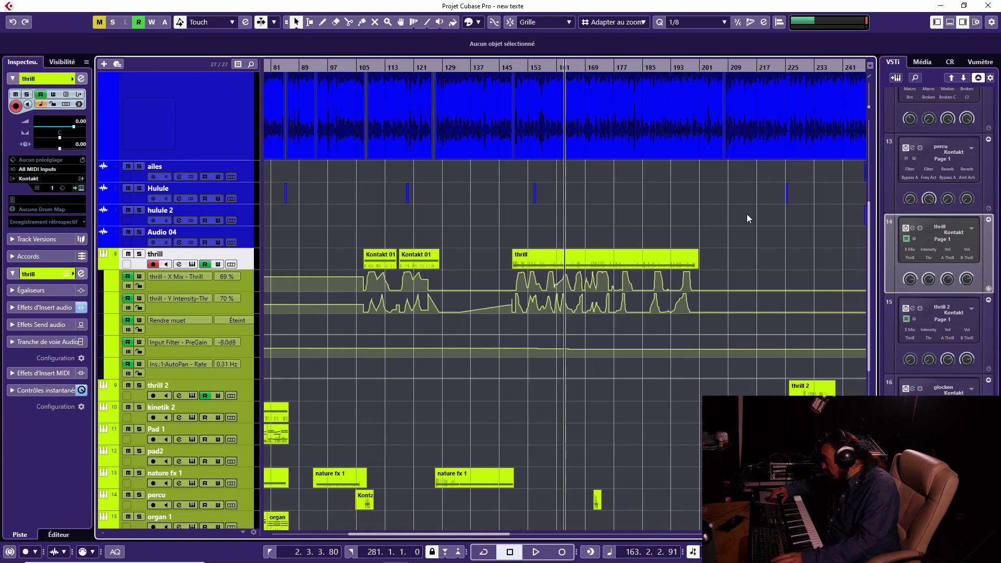
{"action": "key", "text": "g"}
{"action": "key", "text": "g"}
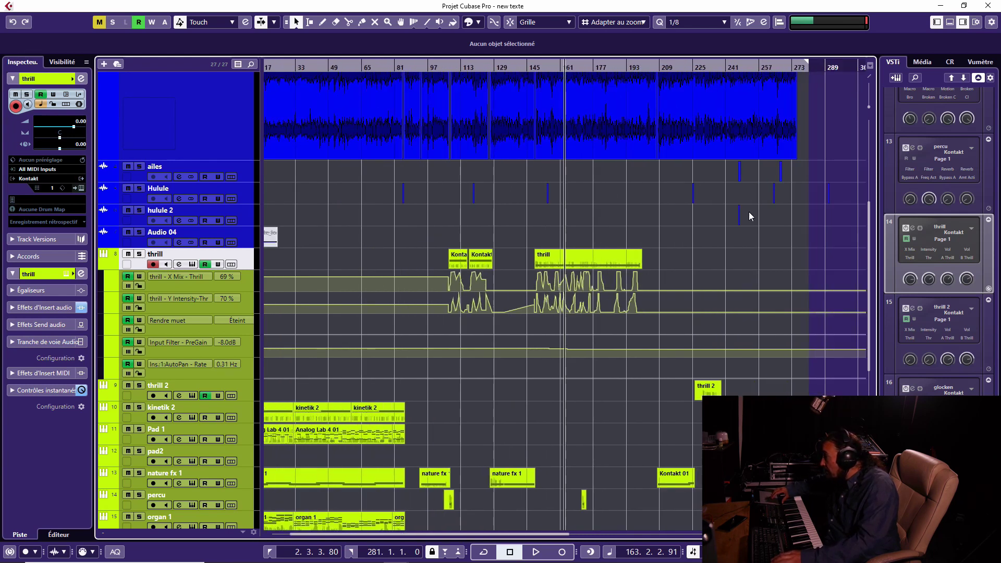
{"action": "left_click", "coordinate": [737, 73]}
{"action": "key", "text": "h"}
{"action": "key", "text": "h"}
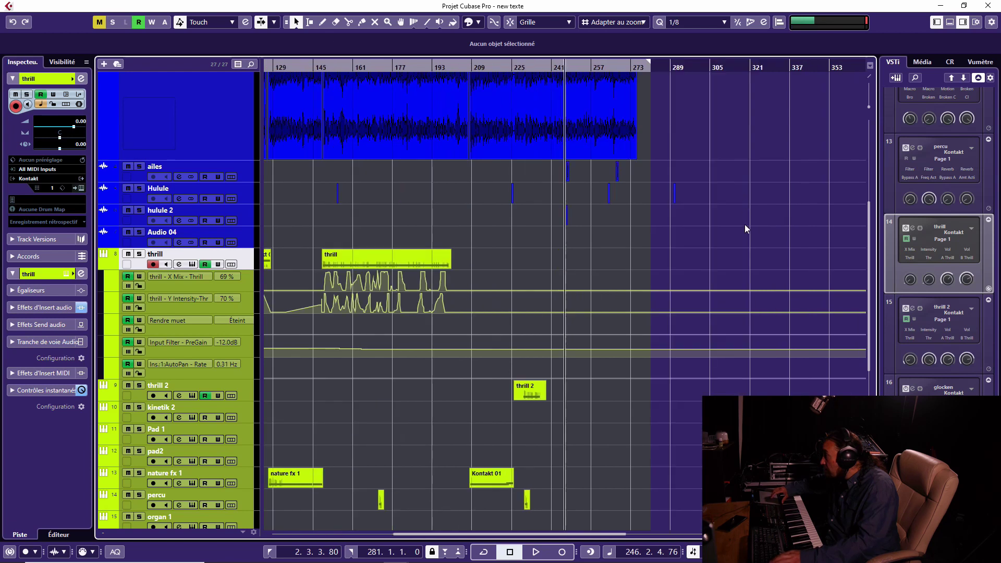
{"action": "key", "text": "h"}
{"action": "key", "text": "h"}
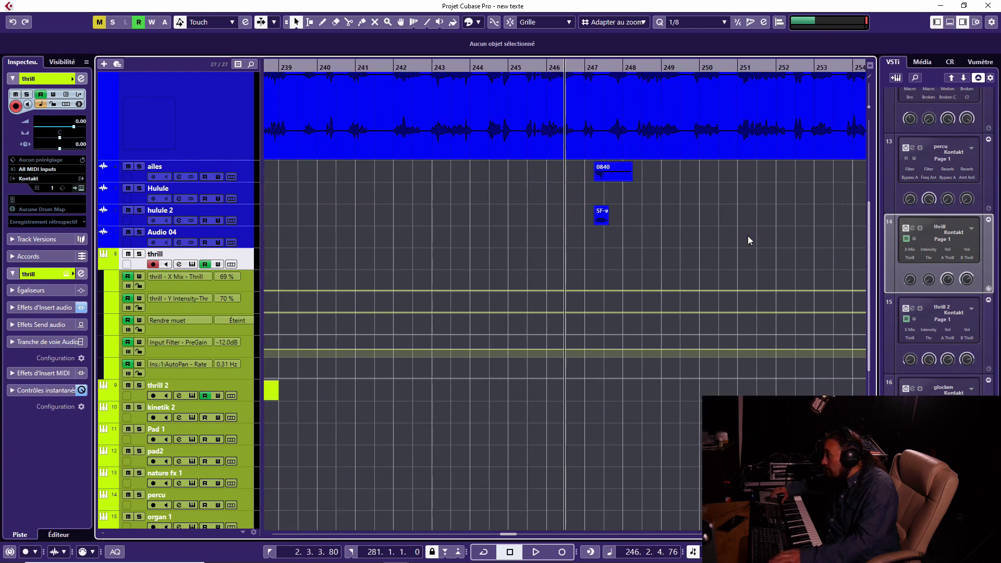
- Play the ailes and hulule 2 tracks soloed together from about bar 246 to bar 249, and clear their solos
{"action": "left_click", "coordinate": [143, 166]}
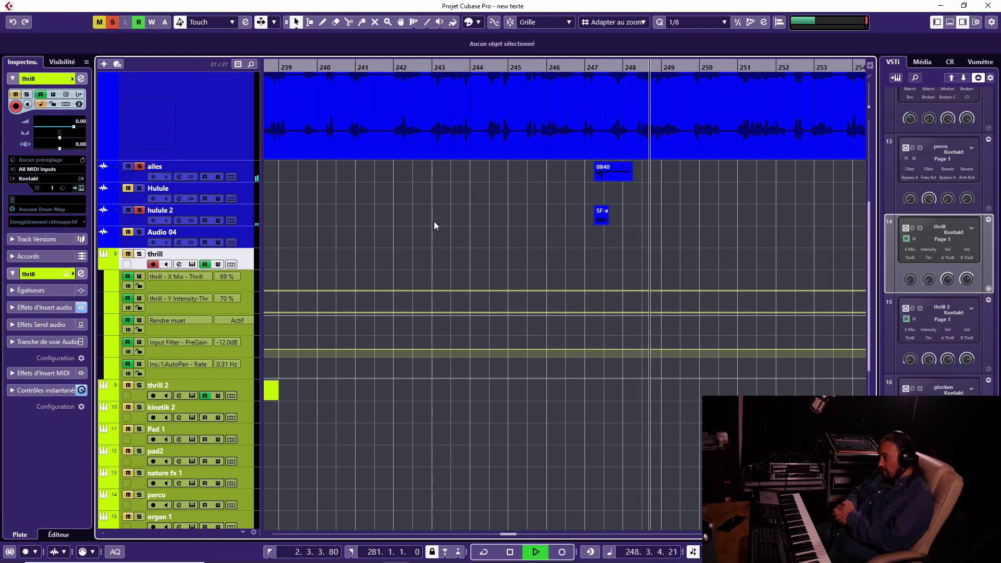
{"action": "key", "text": "space"}
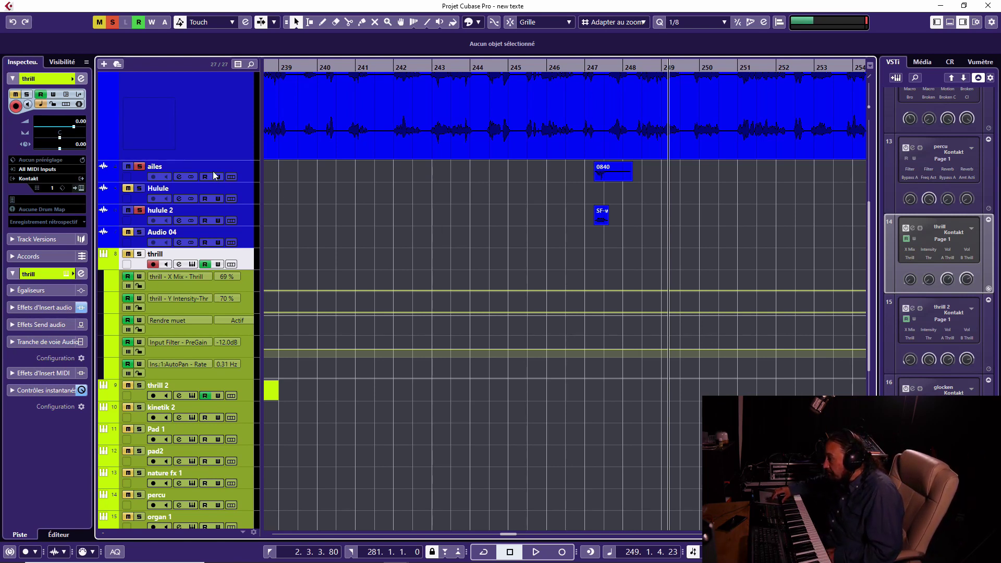
{"action": "left_click", "coordinate": [140, 210]}
- Move the playback position to about bar 207, with the project zoomed out to the lower instrument tracks from bar 193 onward
{"action": "key", "text": "g"}
{"action": "key", "text": "g"}
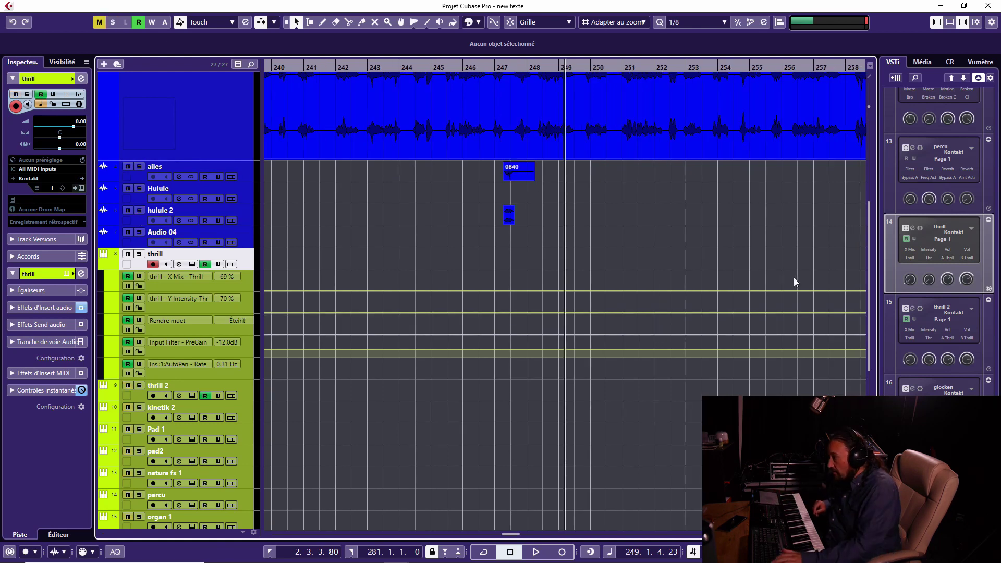
{"action": "key", "text": "g"}
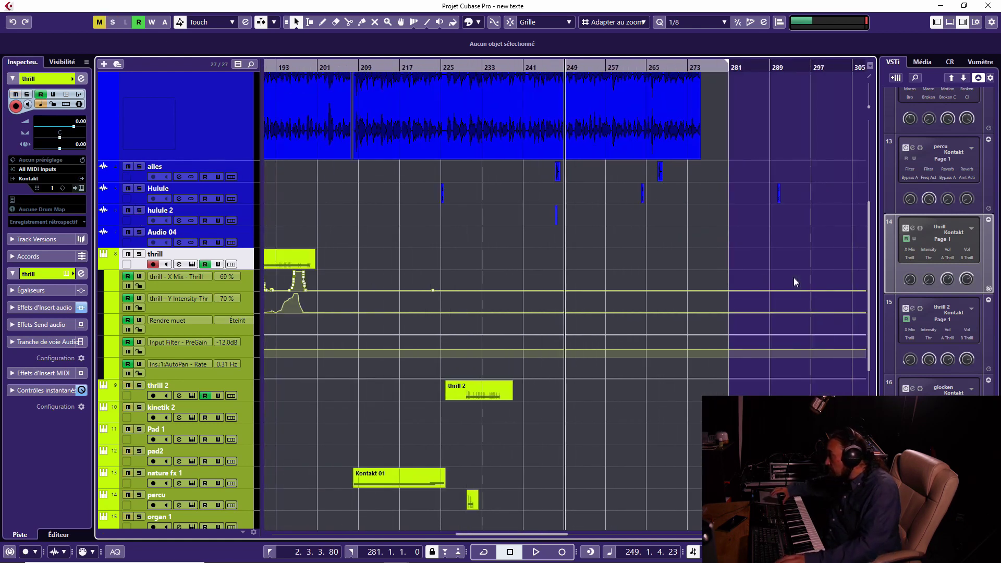
{"action": "scroll", "coordinate": [644, 223], "scroll_direction": "down", "scroll_amount": 6}
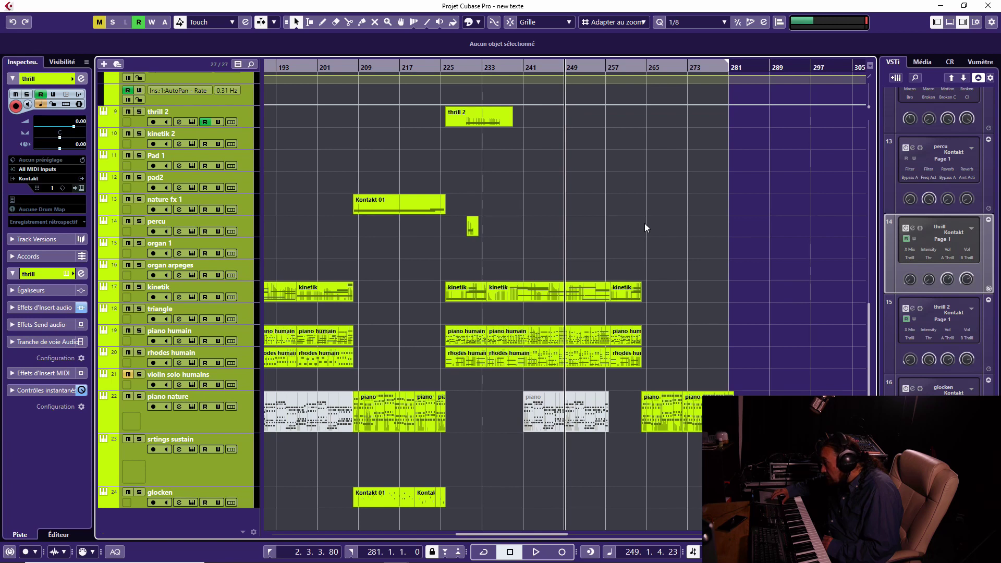
{"action": "left_click", "coordinate": [351, 68]}
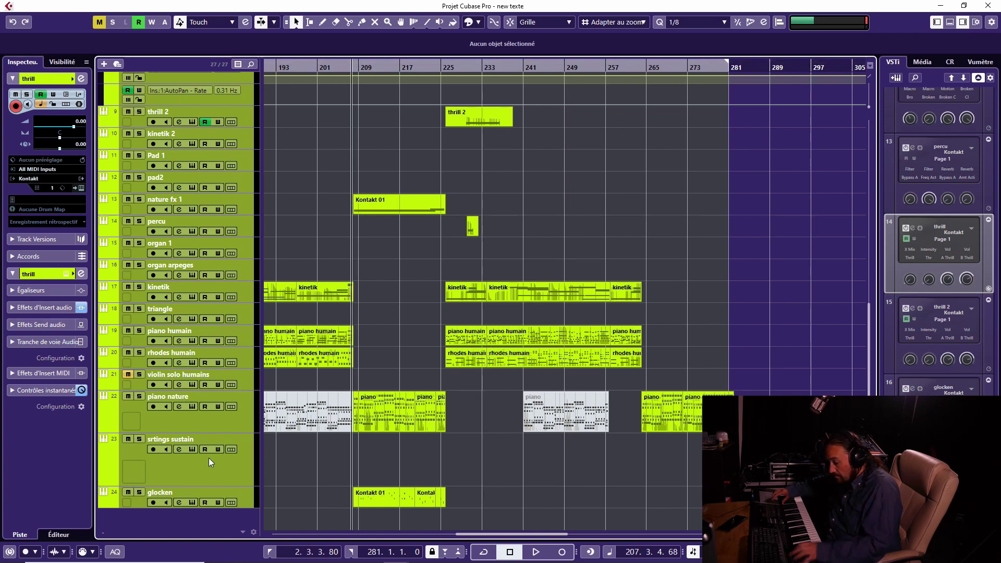
- Play the section from about bar 207 to bar 218, soloing the glocken track partway through and clearing its solo
{"action": "key", "text": "super+Tab"}
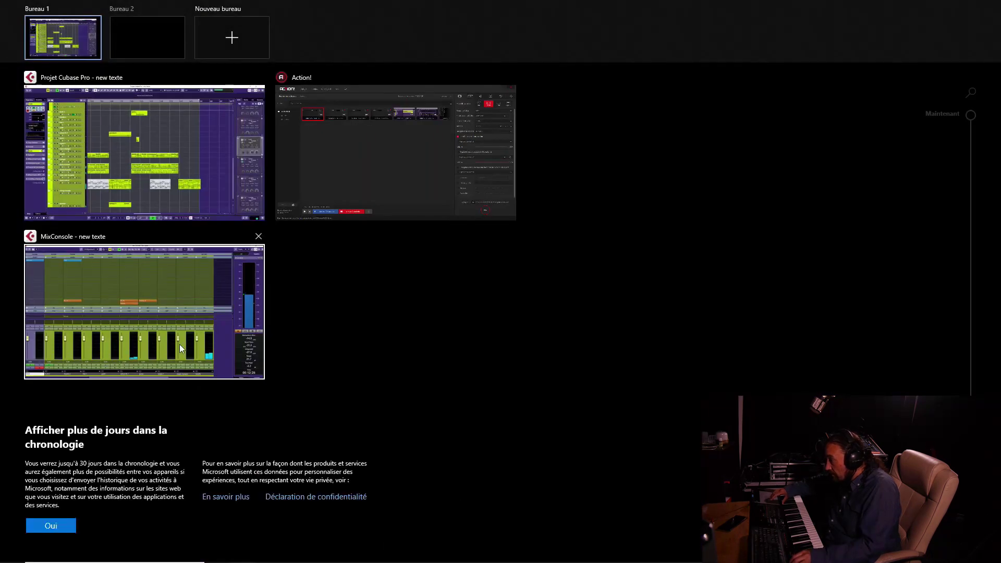
{"action": "left_click", "coordinate": [128, 153]}
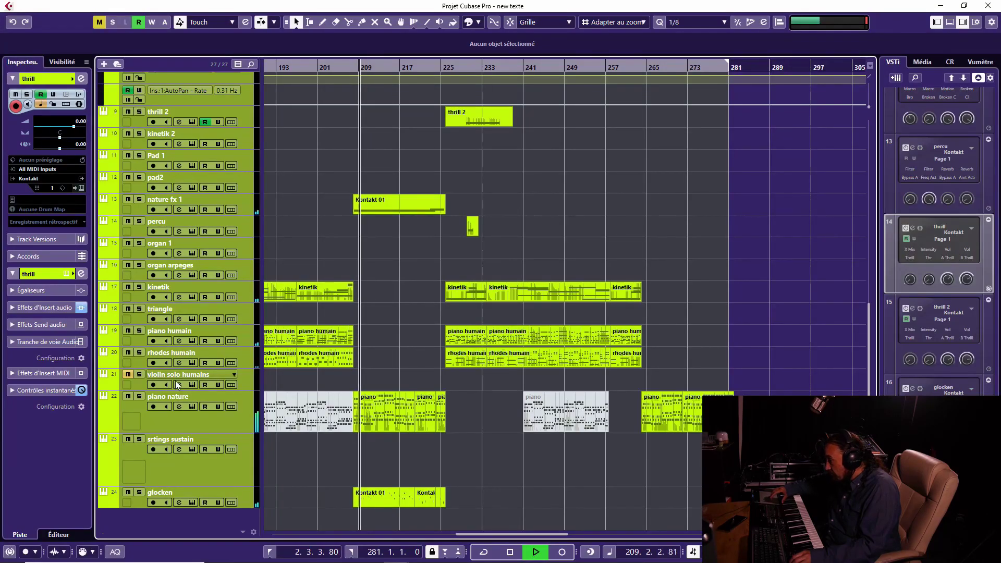
{"action": "left_click", "coordinate": [138, 492]}
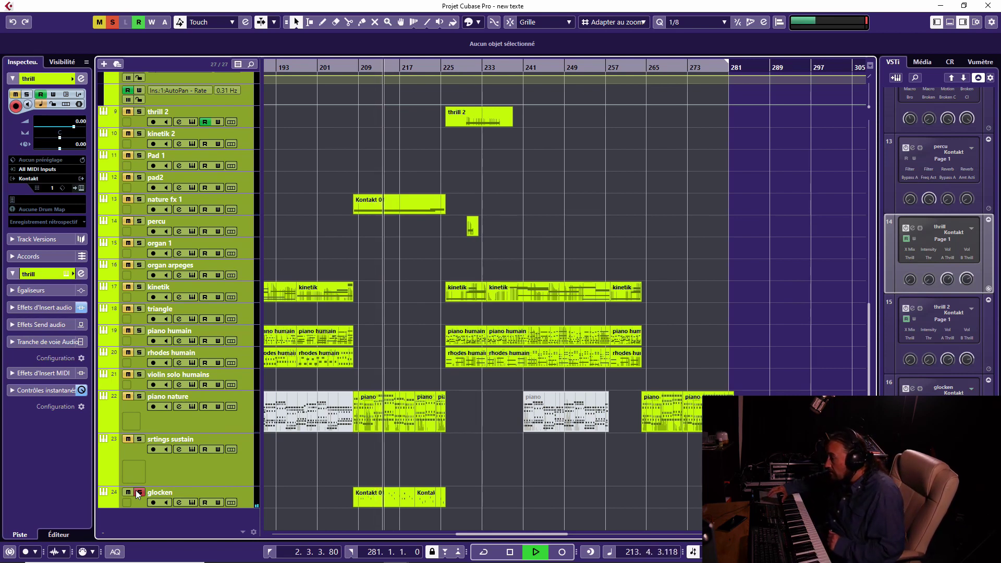
{"action": "left_click", "coordinate": [139, 492]}
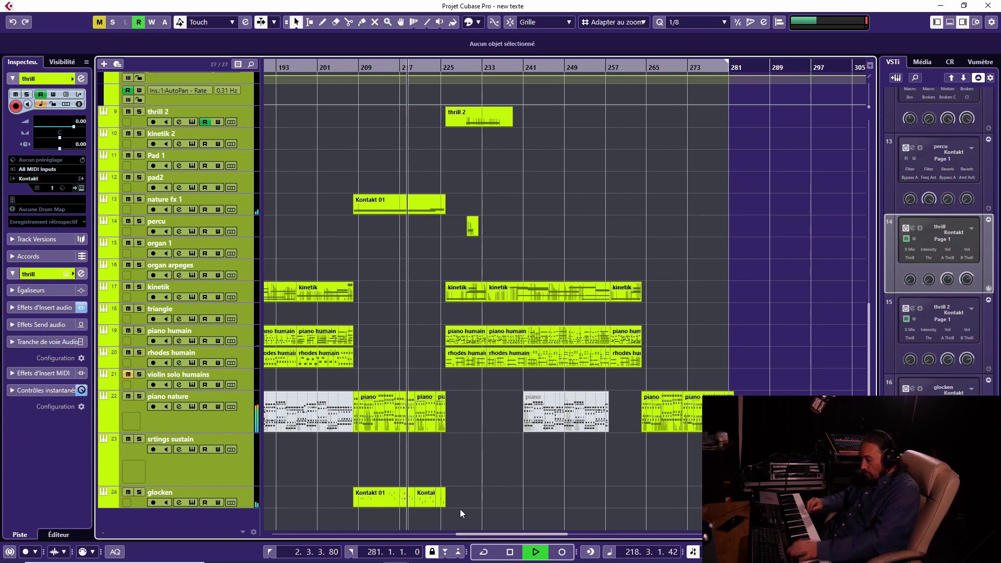
- Skip ahead past bar 248 to the final piano nature part and play it to about bar 268
{"action": "key", "text": "space"}
{"action": "key", "text": "shift+KP_Add"}
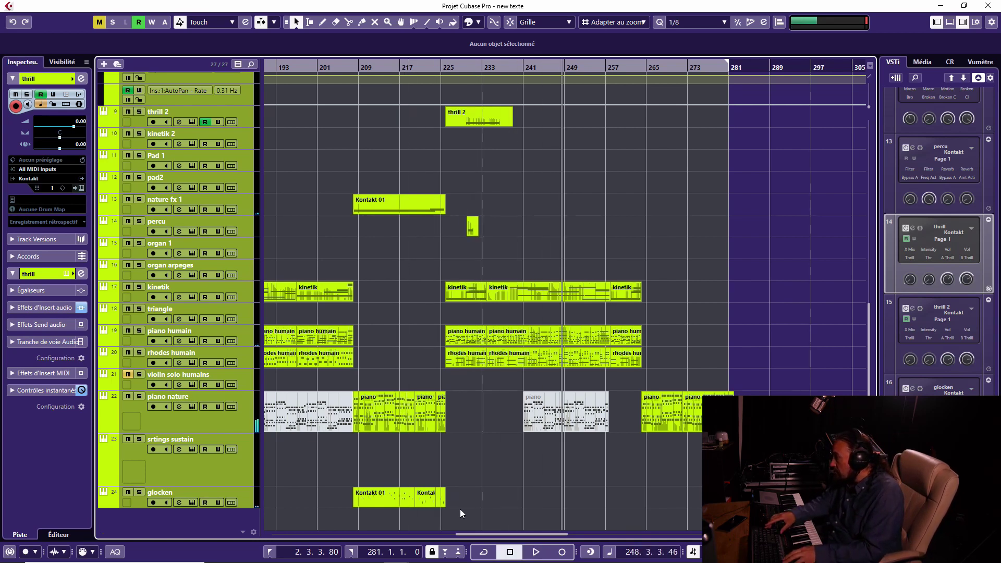
{"action": "key", "text": "space"}
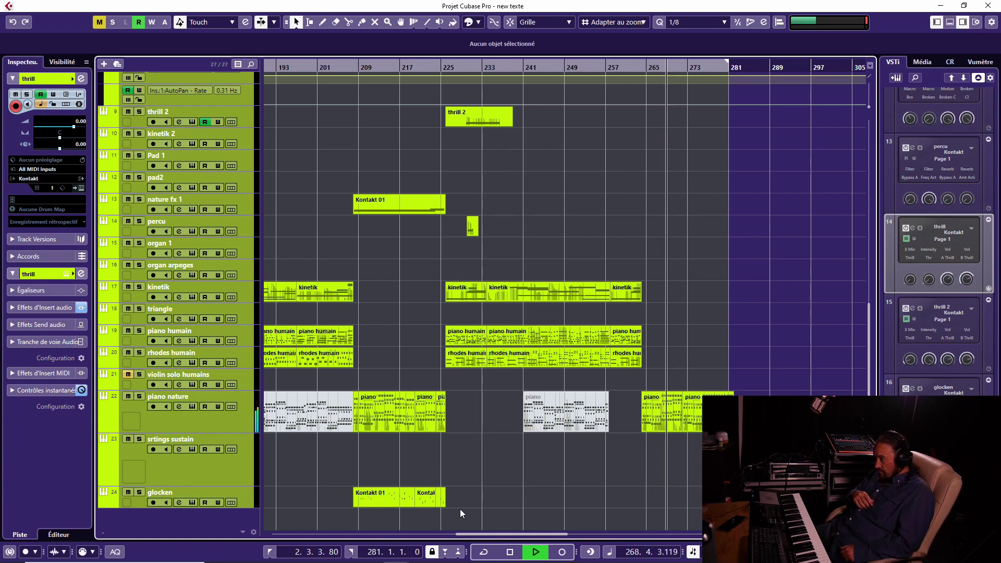
{"action": "key", "text": "space"}
- Skip to about bar 279 and play the ending of the piano nature part up to about bar 282
{"action": "key", "text": "KP_Add"}
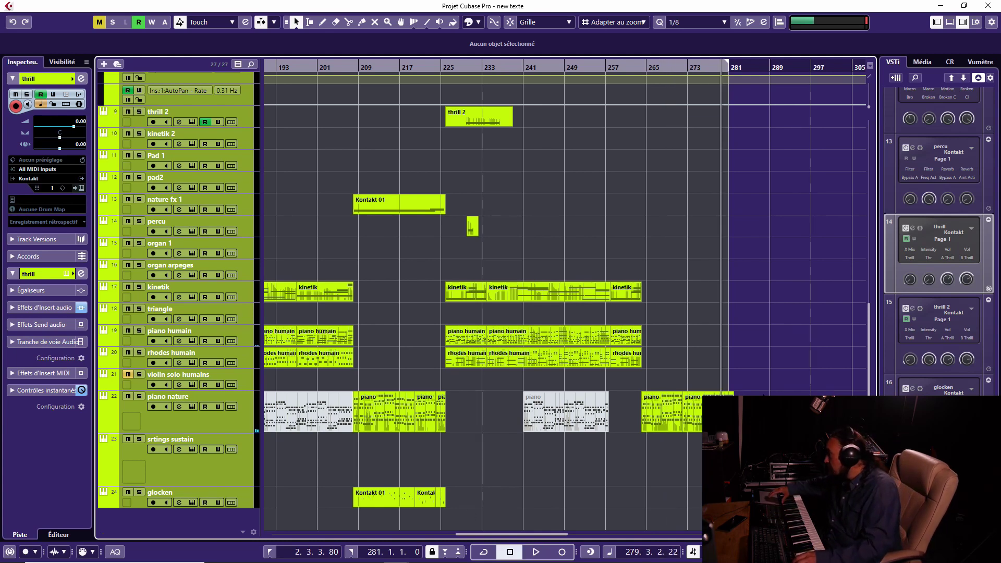
{"action": "scroll", "coordinate": [786, 333], "scroll_direction": "up", "scroll_amount": 5}
{"action": "scroll", "coordinate": [786, 332], "scroll_direction": "down", "scroll_amount": 5}
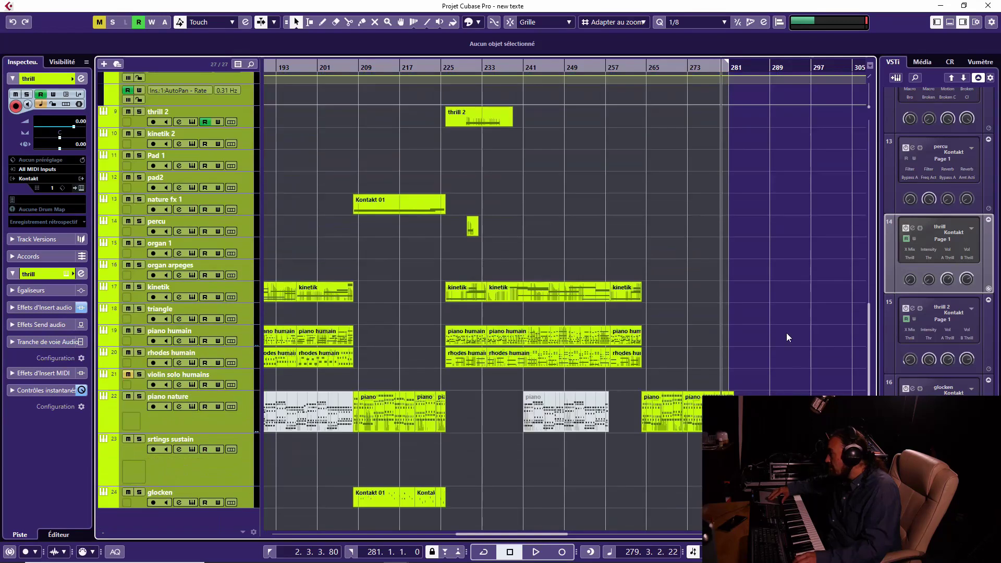
{"action": "key", "text": "h"}
{"action": "key", "text": "h"}
{"action": "key", "text": "h"}
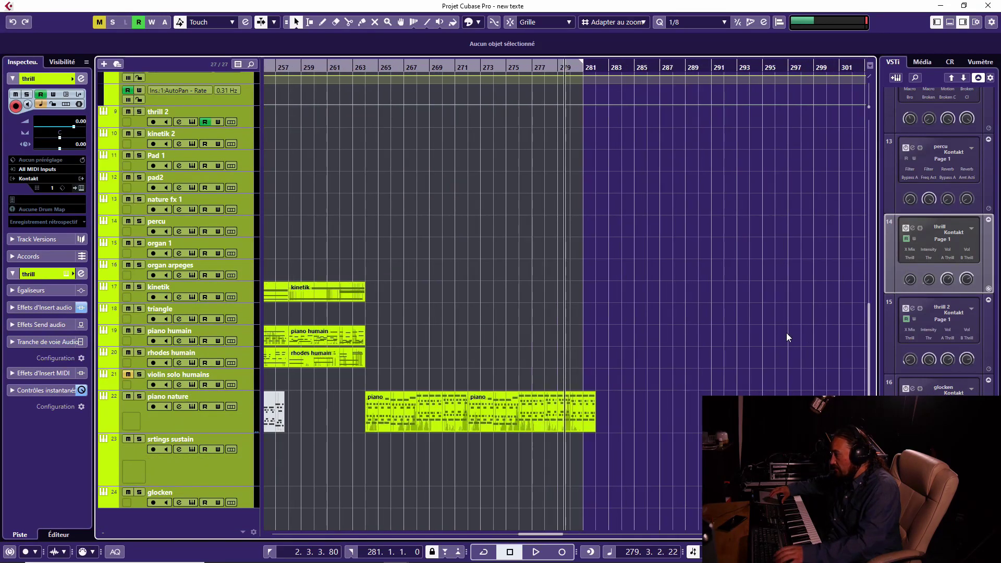
{"action": "key", "text": "space"}
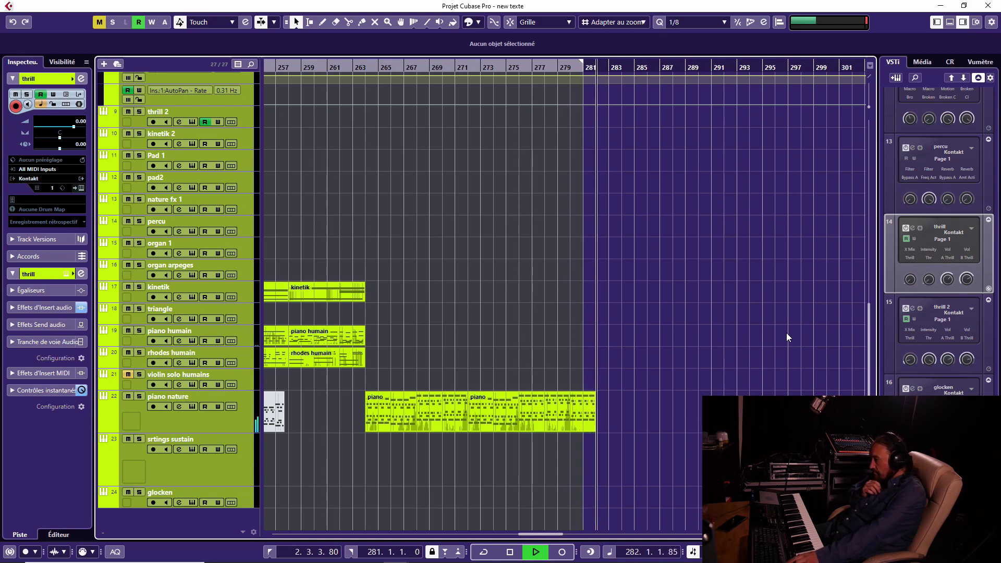
{"action": "key", "text": "space"}
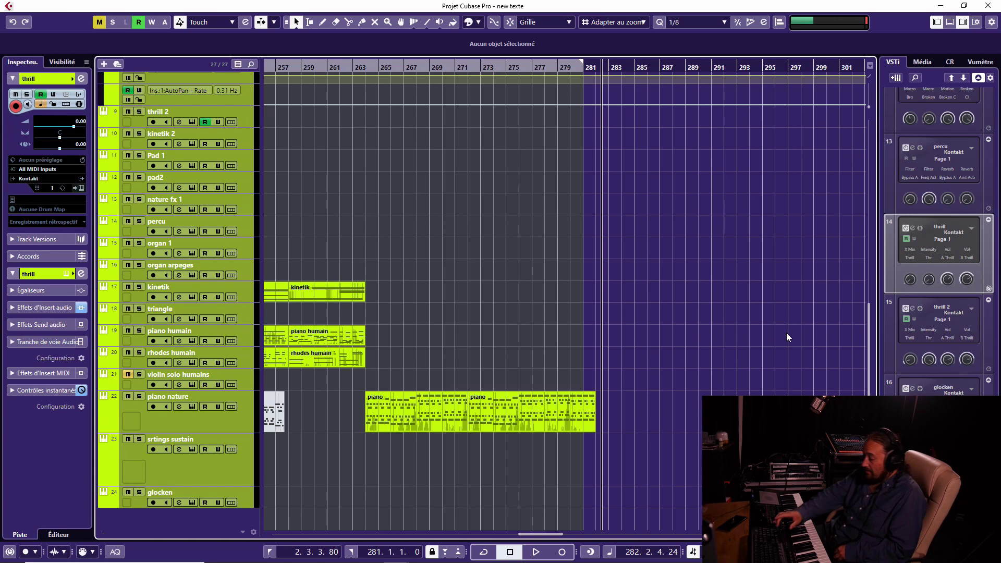
- Return to the left locator near bar 2, show the whole arrangement and review the tracks from the voices down to glocken
{"action": "key", "text": "KP_1"}
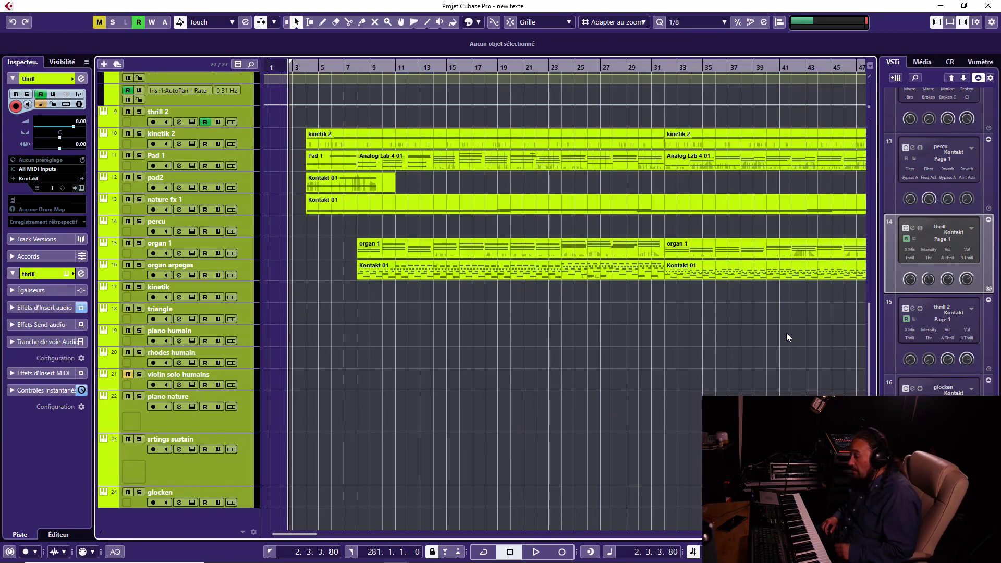
{"action": "key", "text": "g"}
{"action": "key", "text": "g"}
{"action": "key", "text": "g"}
{"action": "key", "text": "g"}
{"action": "key", "text": "g"}
{"action": "key", "text": "g"}
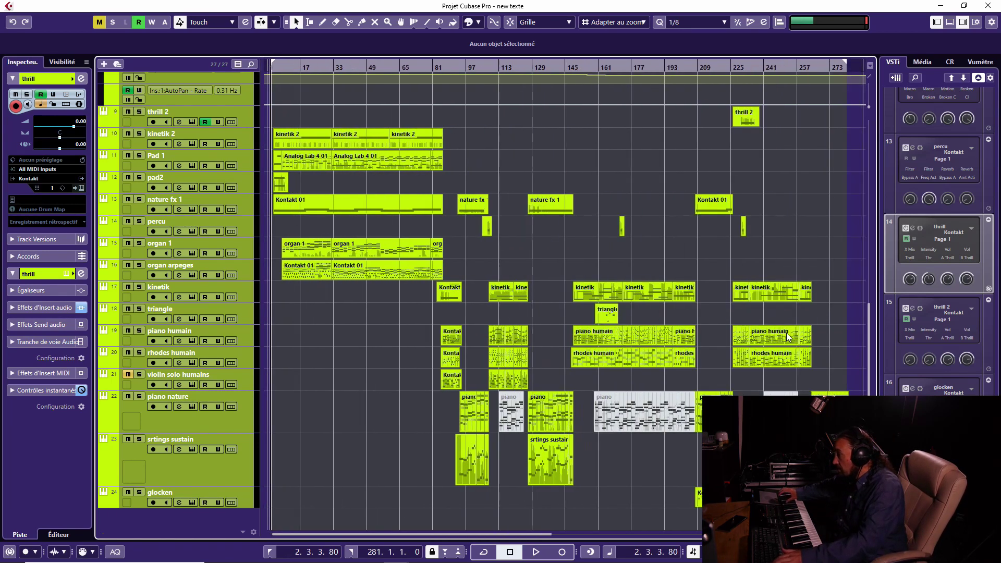
{"action": "key", "text": "g"}
{"action": "key", "text": "g"}
{"action": "key", "text": "h"}
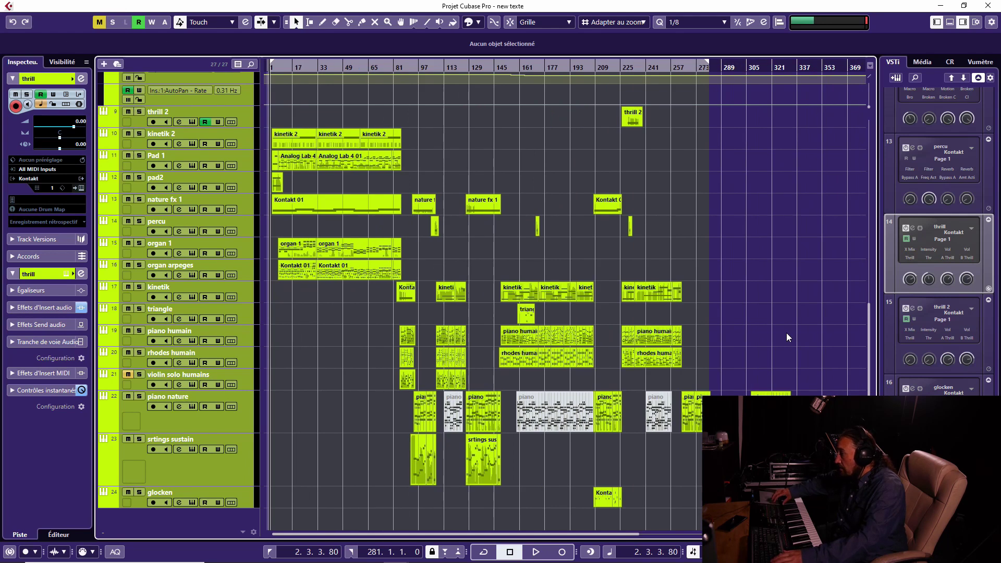
{"action": "scroll", "coordinate": [787, 337], "scroll_direction": "up", "scroll_amount": 10}
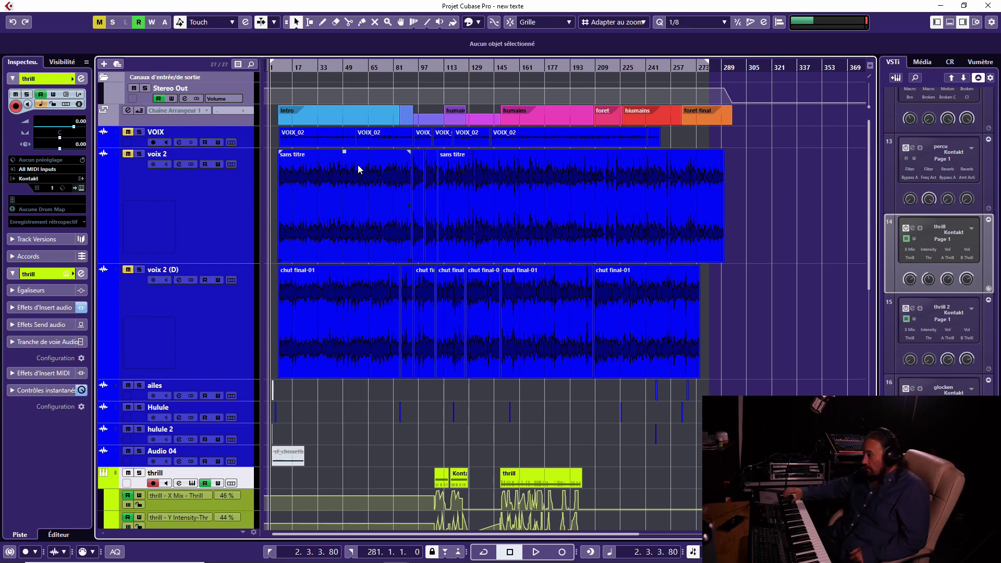
{"action": "scroll", "coordinate": [358, 169], "scroll_direction": "down", "scroll_amount": 8}
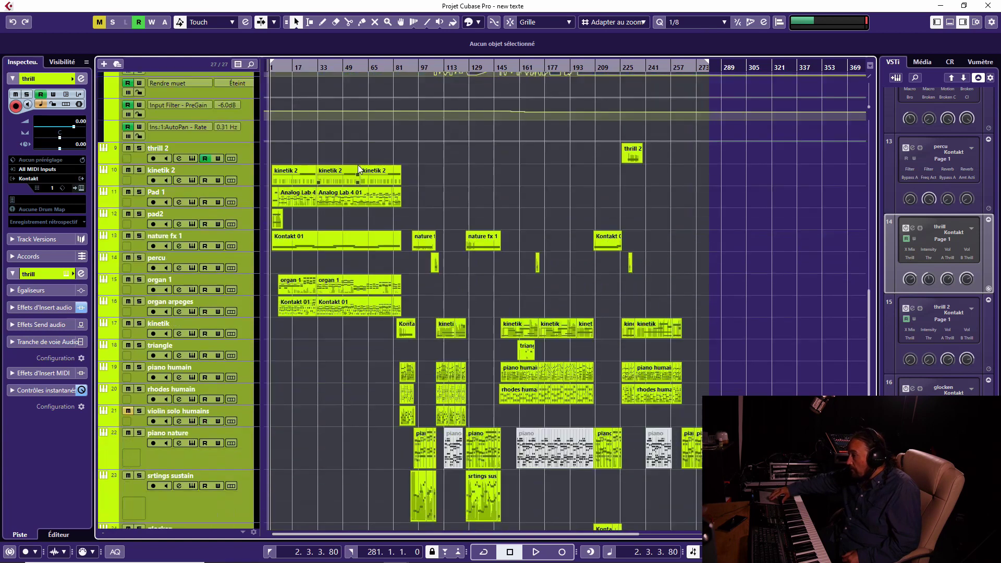
{"action": "scroll", "coordinate": [358, 168], "scroll_direction": "up", "scroll_amount": 4}
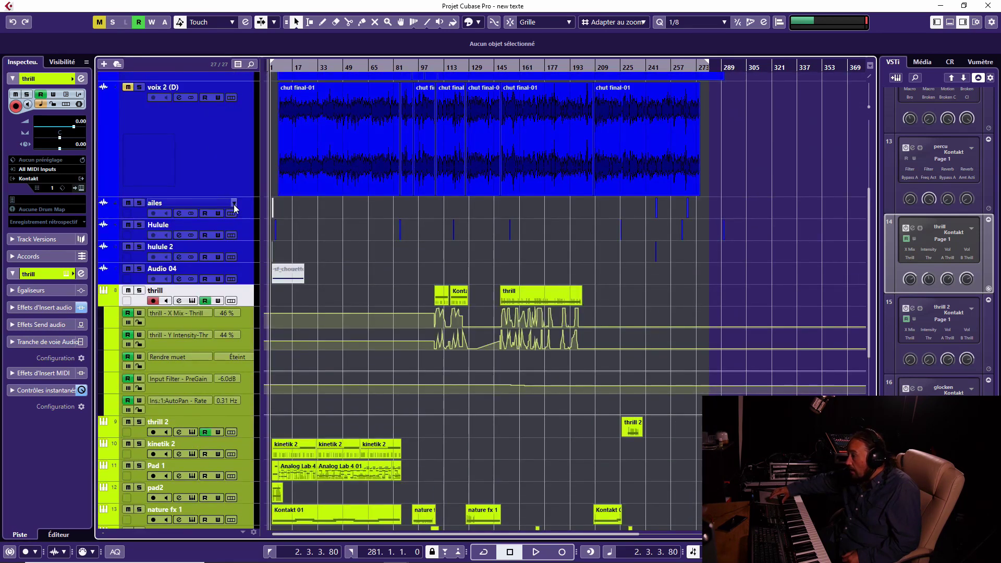
{"action": "scroll", "coordinate": [368, 261], "scroll_direction": "down", "scroll_amount": 5}
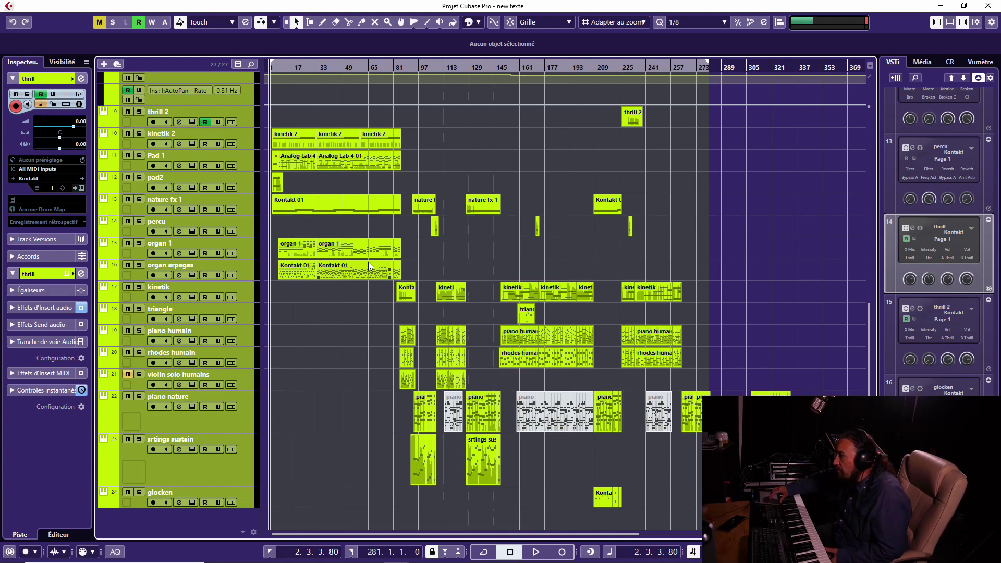
- Open the thrill 2 track's Kontakt instrument and raise the Adrenaline preset's XY-pad point to high intensity, slightly off the A side
{"action": "left_click", "coordinate": [243, 123]}
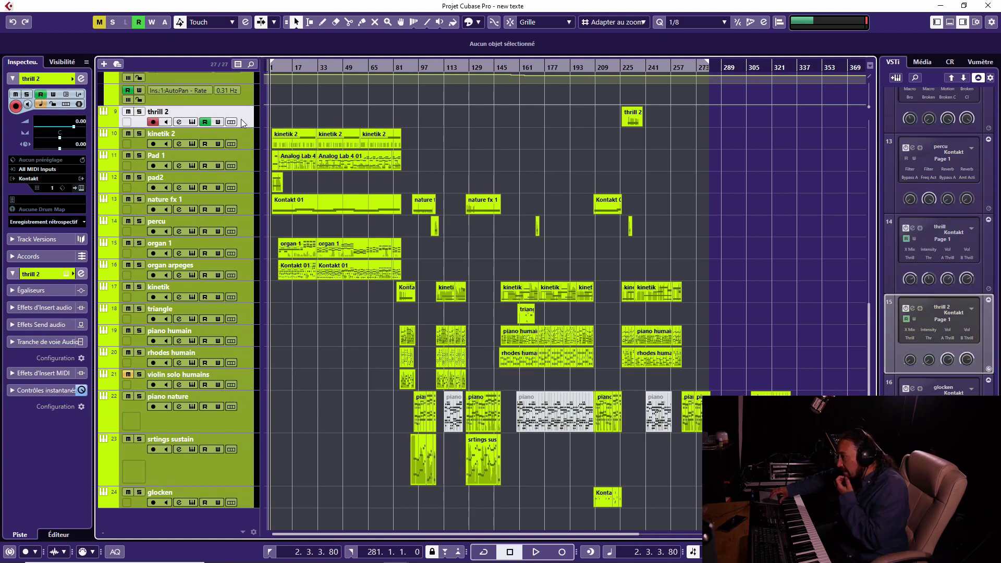
{"action": "left_click", "coordinate": [192, 122]}
{"action": "key", "text": "super+Tab"}
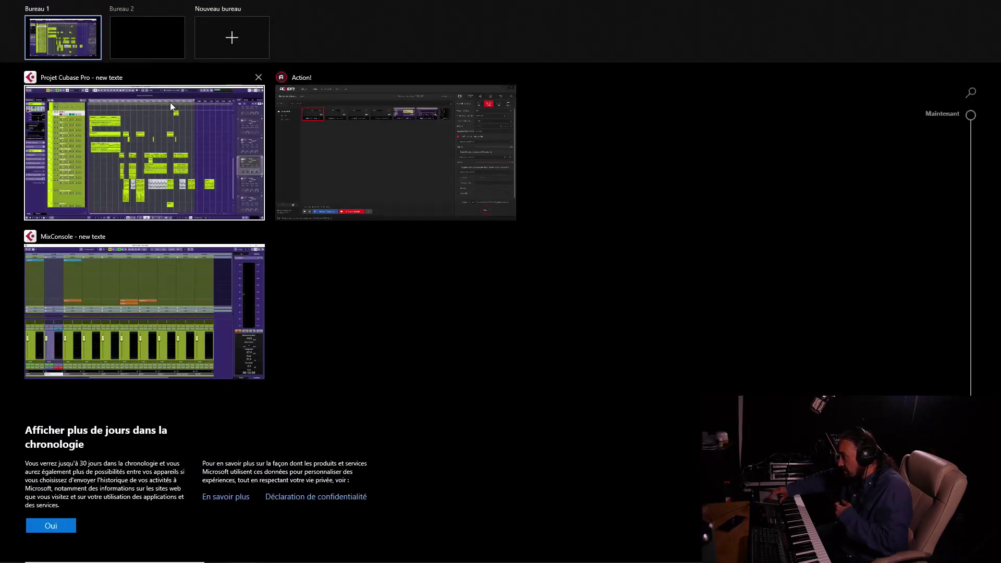
{"action": "left_click", "coordinate": [170, 103]}
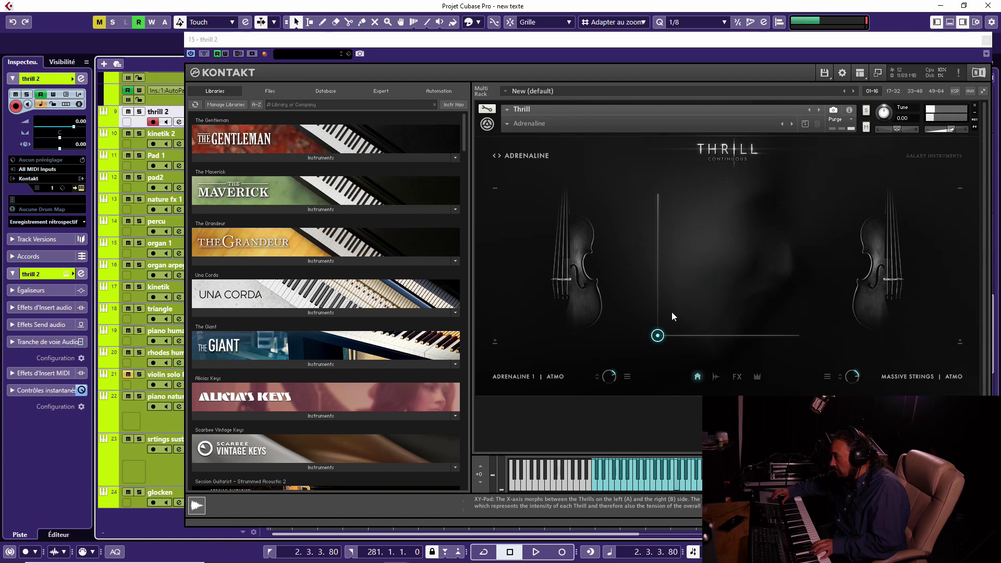
{"action": "left_click_drag", "start_coordinate": [657, 336], "coordinate": [672, 200]}
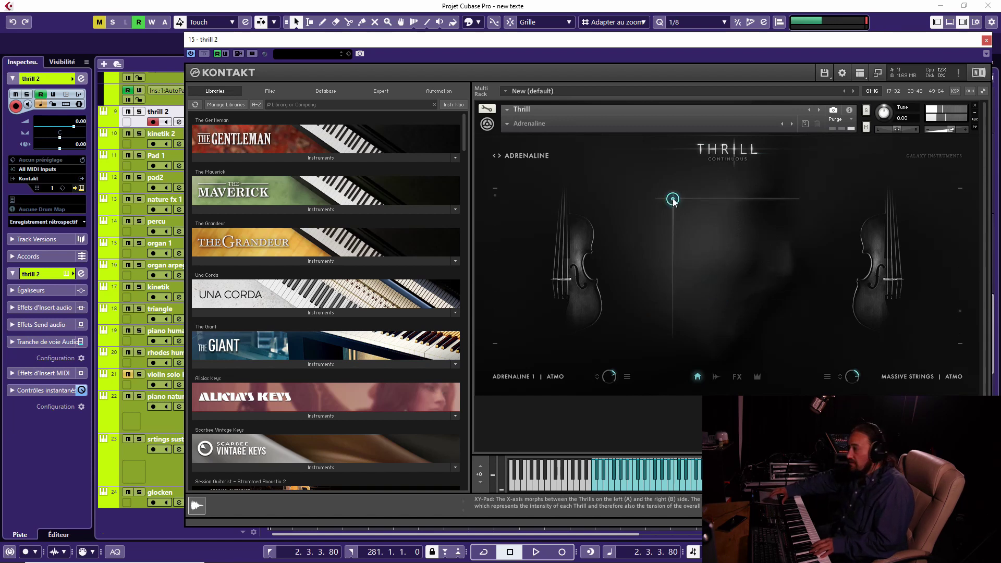
- Load the Anger & Despair preset from the Brass category and move its XY-pad point to near the middle horizontally
{"action": "left_click", "coordinate": [510, 155]}
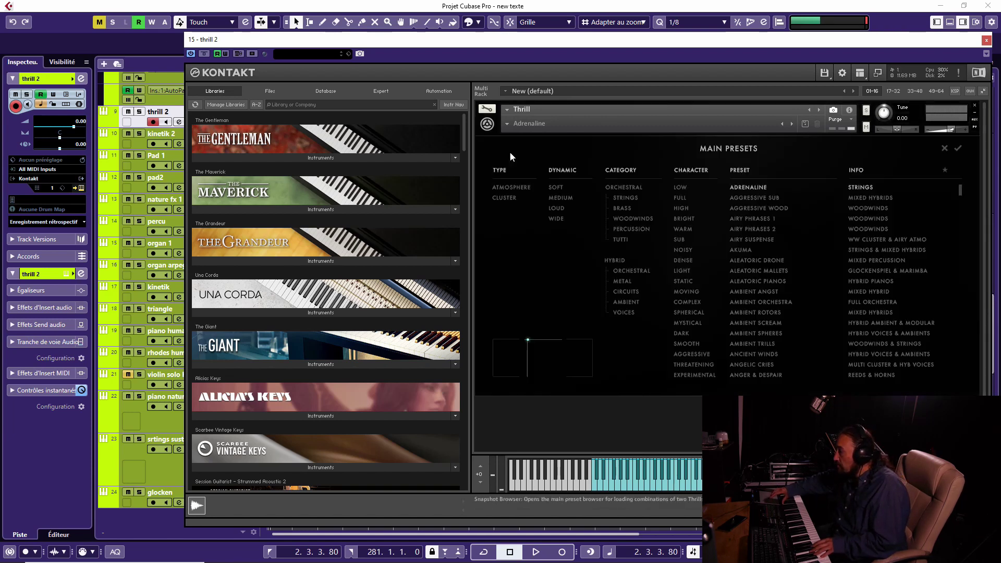
{"action": "left_click", "coordinate": [635, 206]}
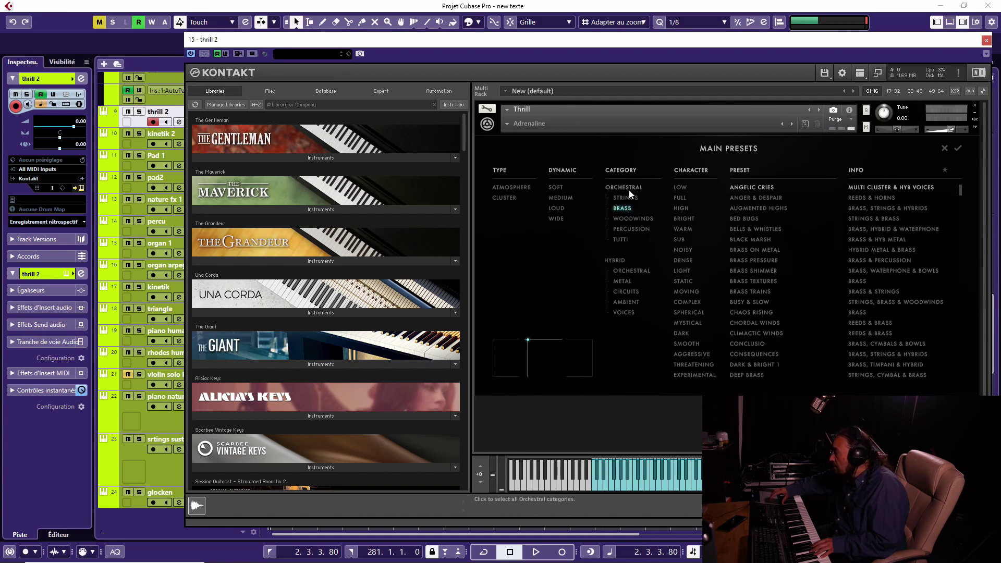
{"action": "left_click", "coordinate": [775, 197]}
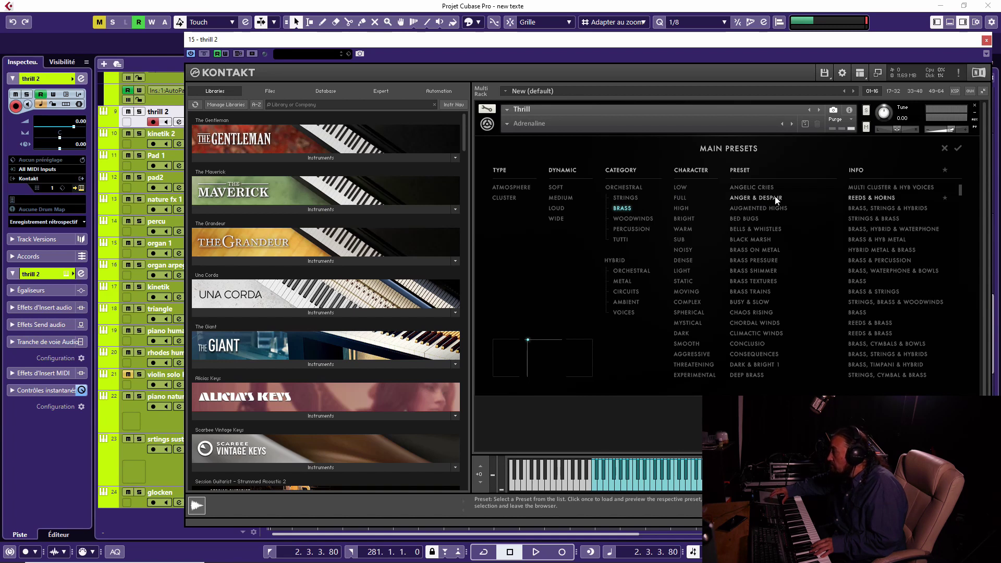
{"action": "left_click", "coordinate": [957, 150]}
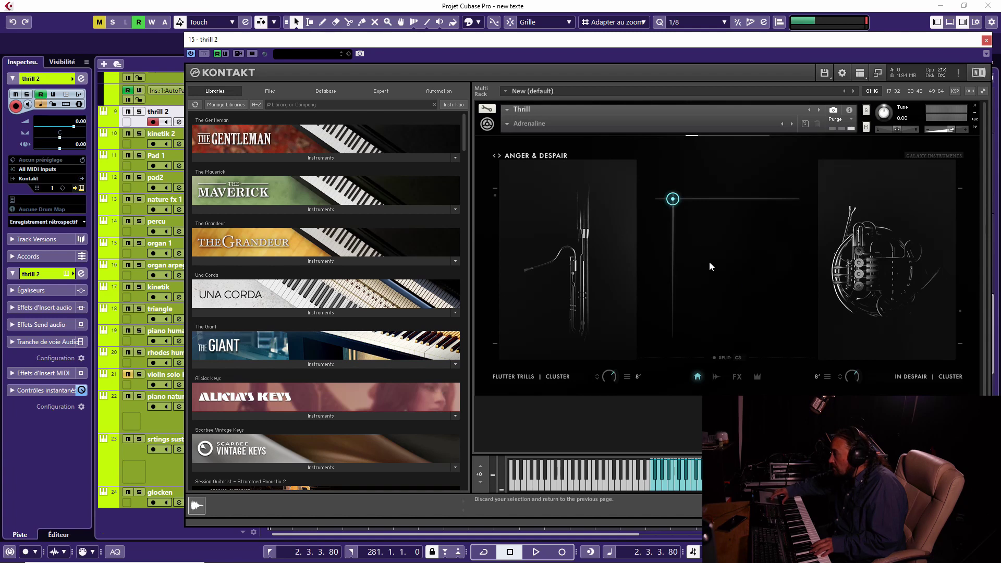
{"action": "left_click", "coordinate": [676, 202]}
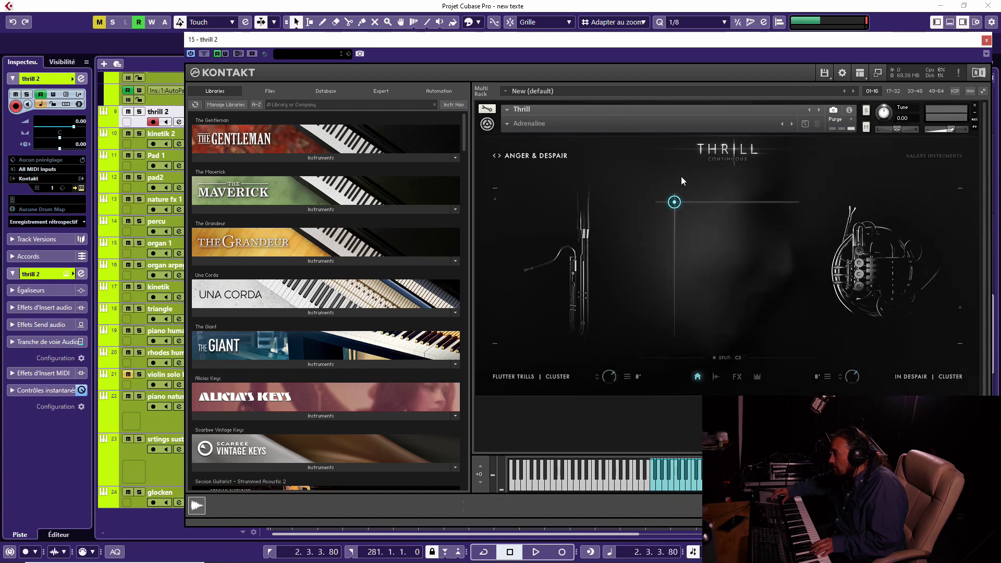
{"action": "left_click_drag", "start_coordinate": [674, 203], "coordinate": [716, 206]}
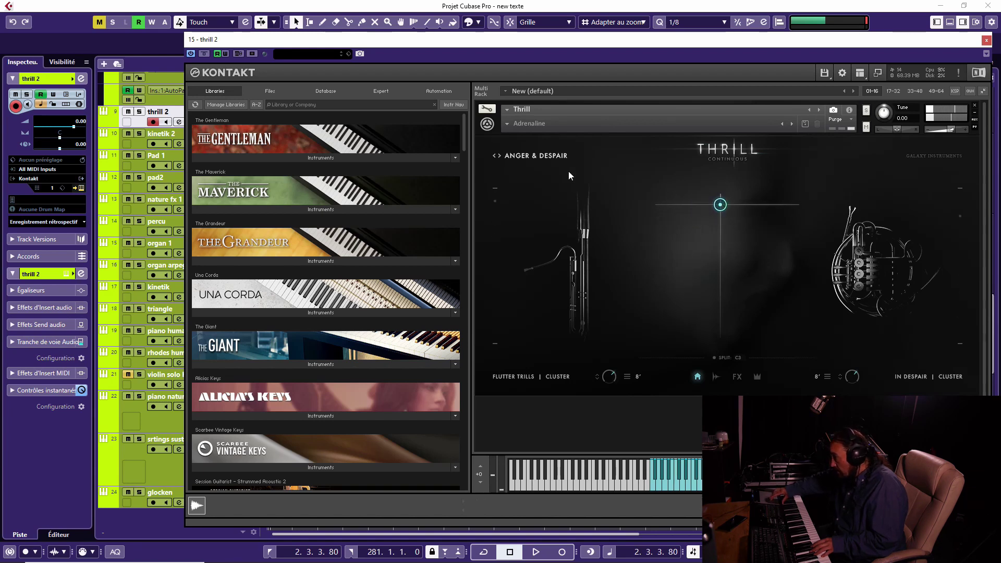
- Narrow the brass presets by the Circuits category and Bright character, and load the Doppler Brass preset
{"action": "left_click", "coordinate": [552, 158]}
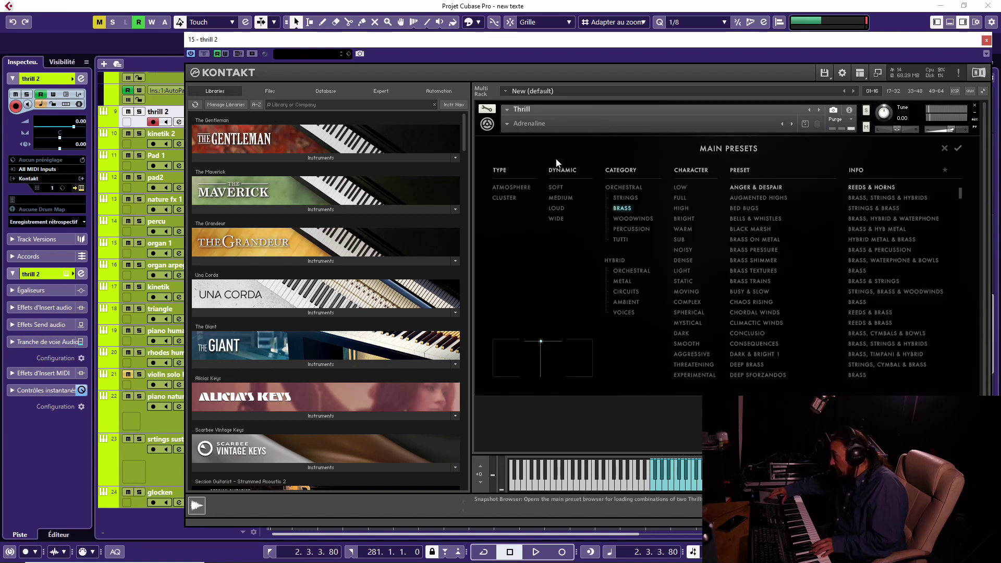
{"action": "left_click", "coordinate": [626, 291]}
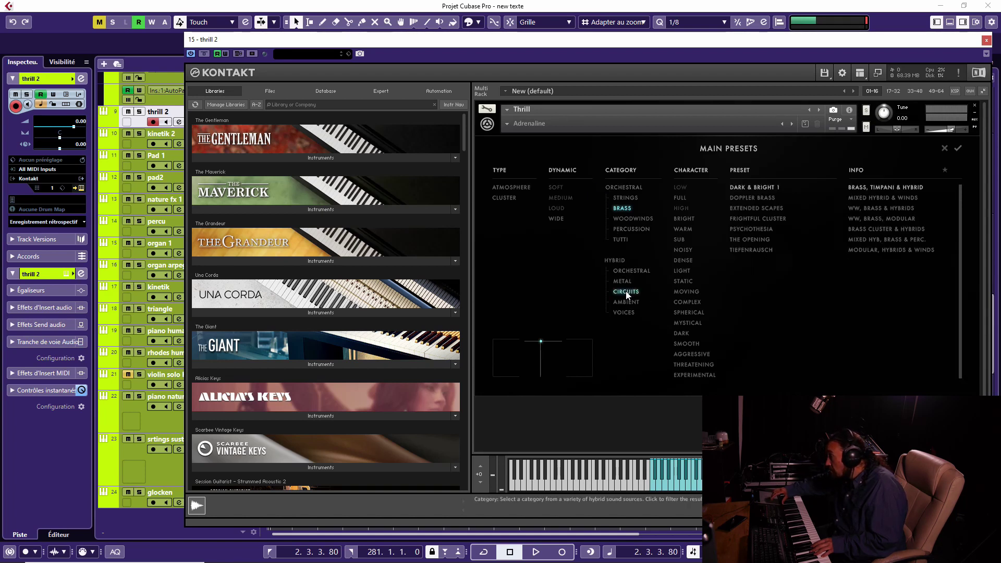
{"action": "left_click", "coordinate": [687, 217]}
{"action": "left_click", "coordinate": [767, 197]}
{"action": "left_click", "coordinate": [959, 148]}
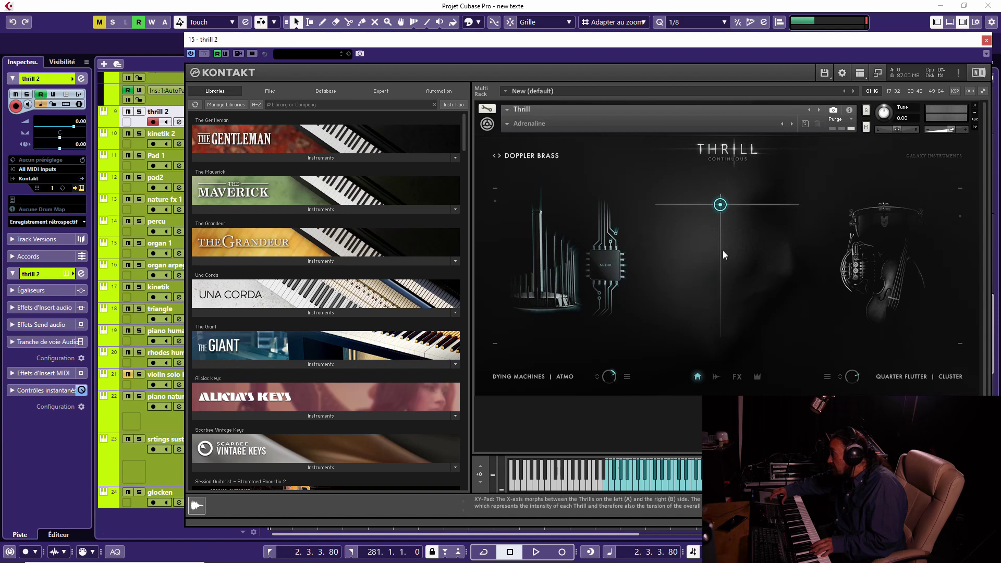
- Move the Doppler Brass preset's XY-pad point fully to the A side at high intensity and close the thrill 2 instrument
{"action": "left_click_drag", "start_coordinate": [719, 204], "coordinate": [660, 196]}
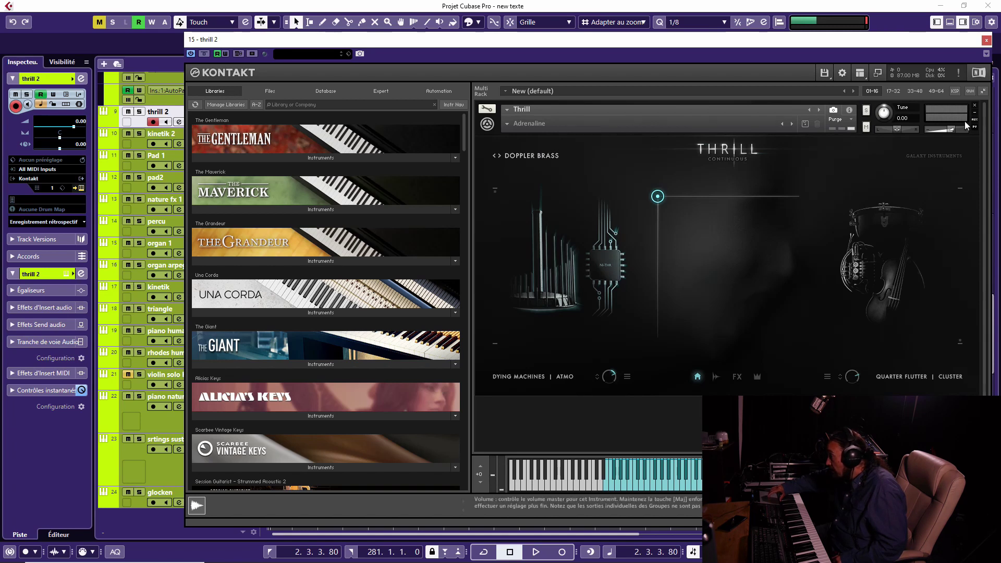
{"action": "left_click", "coordinate": [986, 40]}
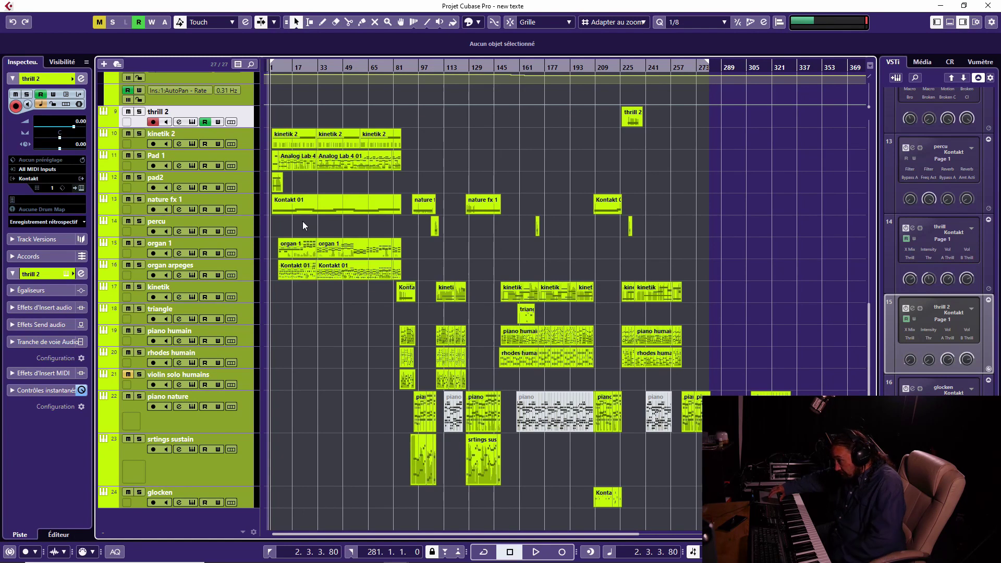
- Solo the kinetik track to load the Dry Ice Chimes preset in its Kinetic Metal instrument, and unsolo it with the instrument closed
{"action": "left_click", "coordinate": [251, 292]}
{"action": "left_click", "coordinate": [140, 287]}
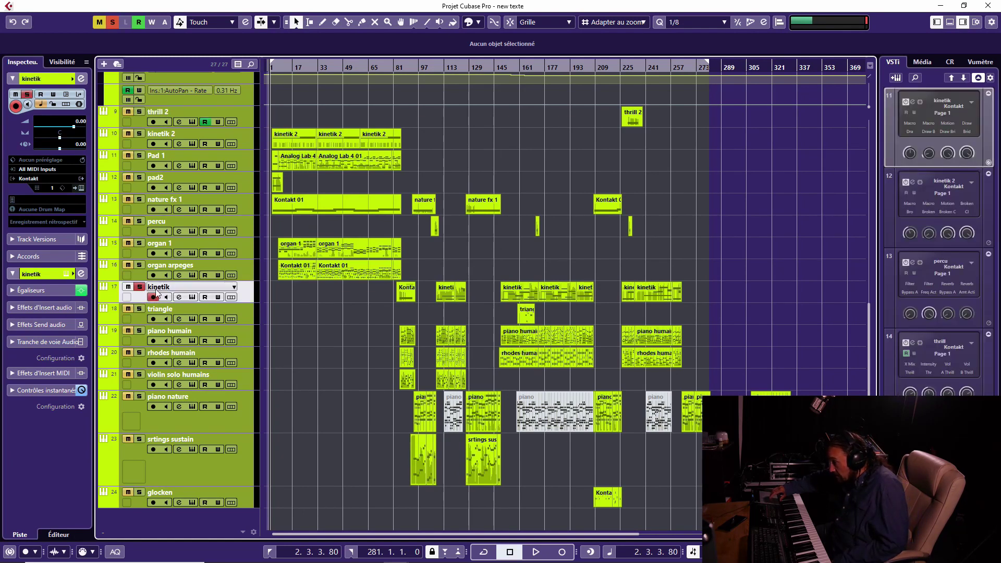
{"action": "left_click", "coordinate": [192, 297]}
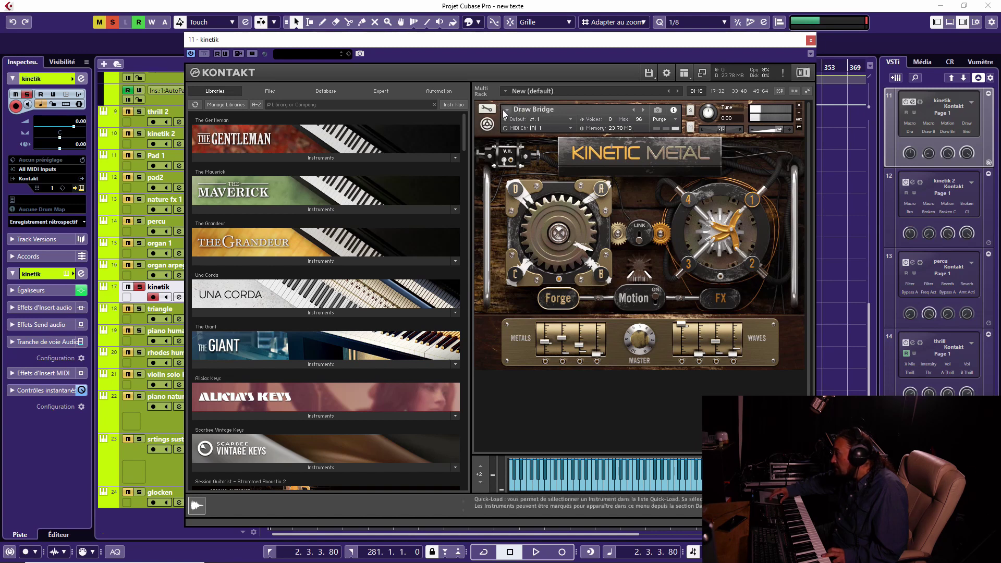
{"action": "left_click", "coordinate": [643, 109]}
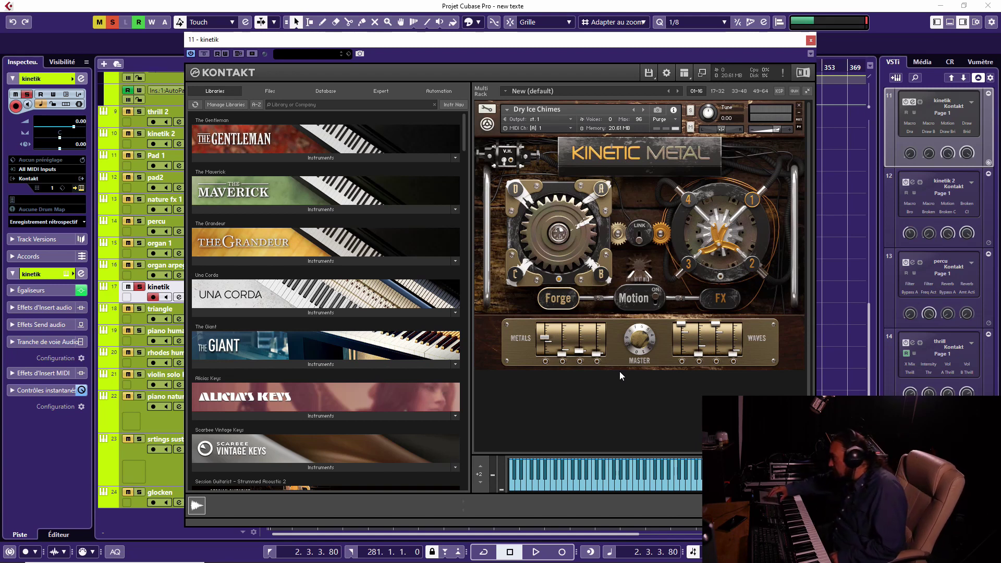
{"action": "left_click", "coordinate": [810, 40]}
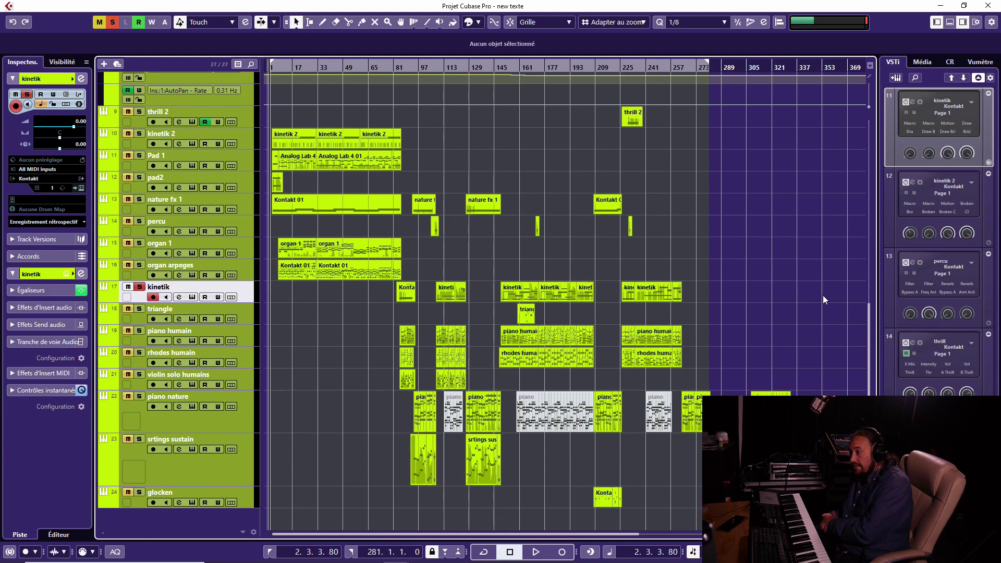
{"action": "key", "text": "s"}
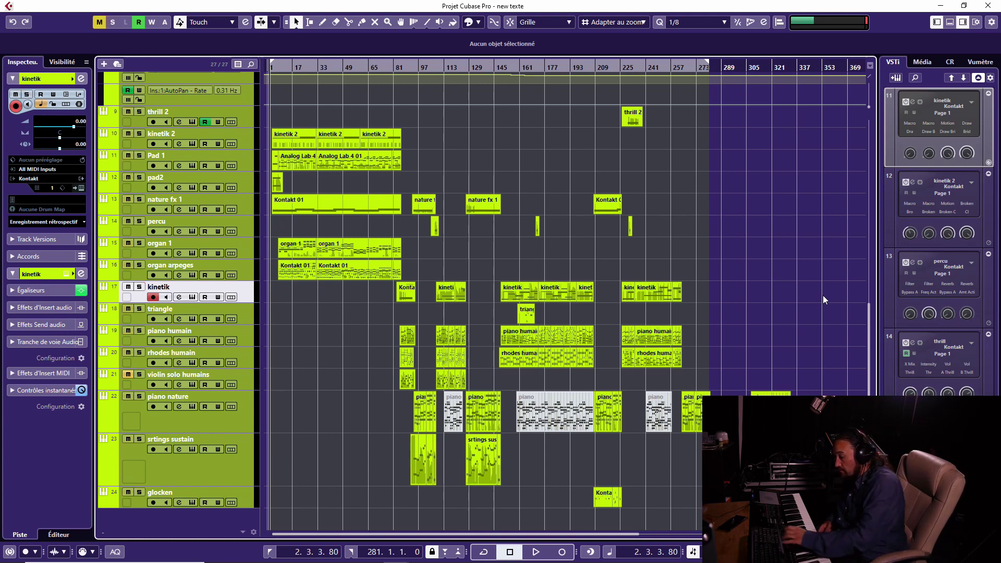